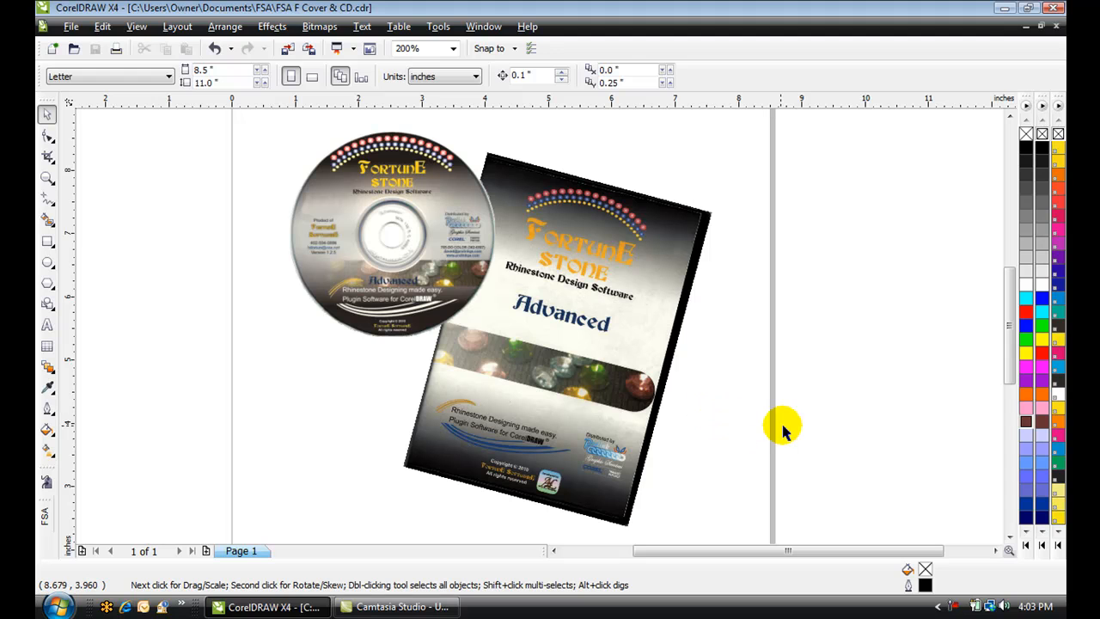
Close the cover document and type the artistic text COLTS on the blank page
{"action": "left_click", "coordinate": [1056, 27]}
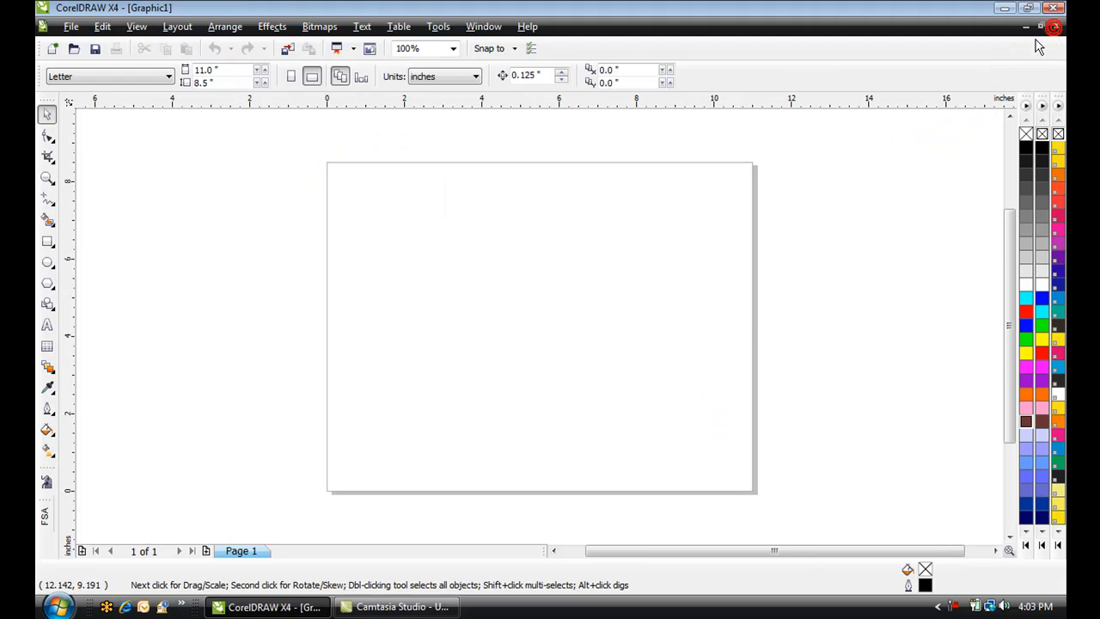
{"action": "left_click", "coordinate": [47, 327]}
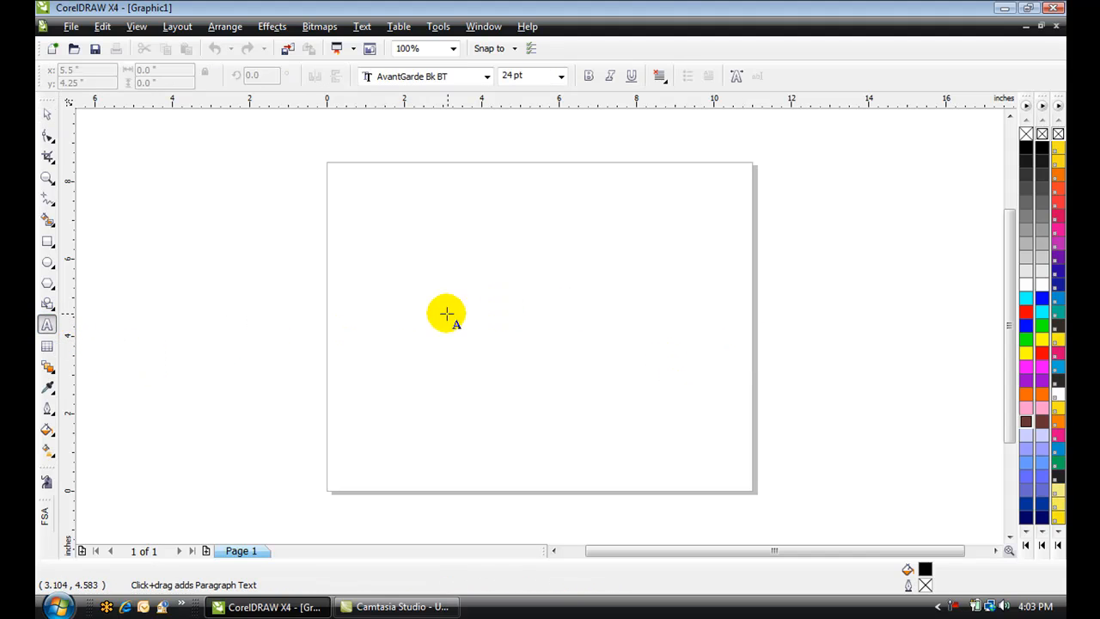
{"action": "left_click", "coordinate": [446, 290]}
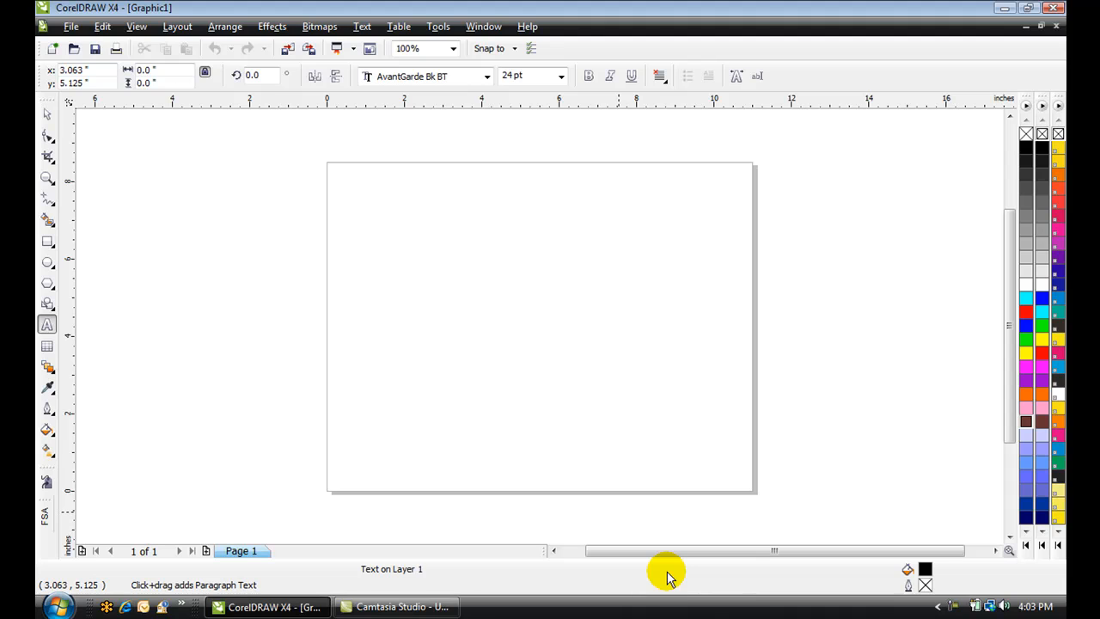
{"action": "type", "text": "CO"}
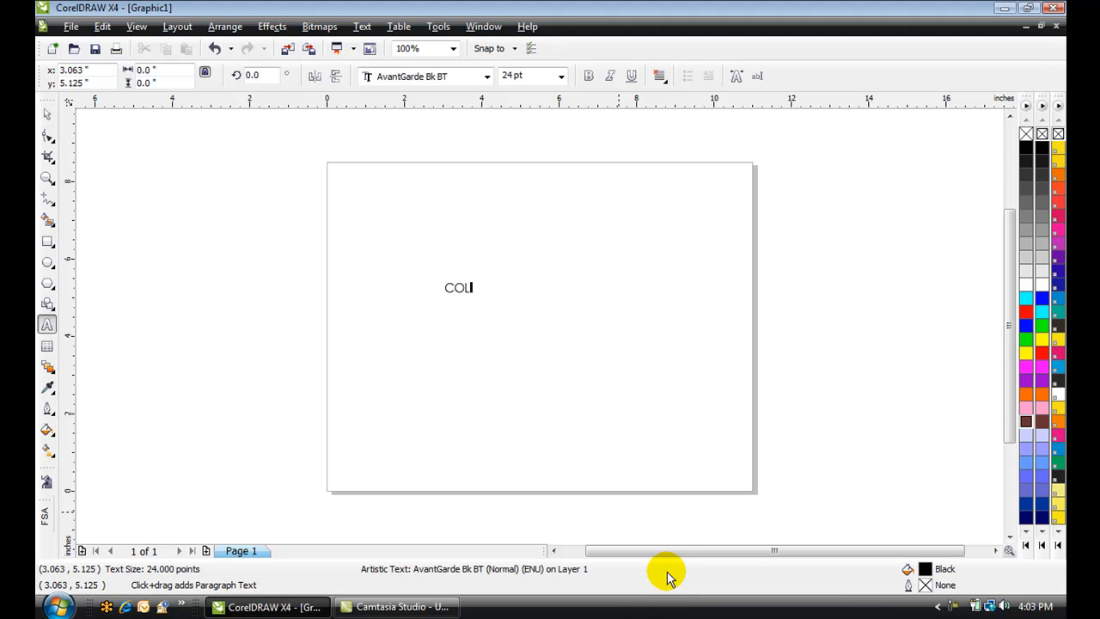
Change the COLTS text's font to Arial Black
{"action": "key", "text": "ctrl+space"}
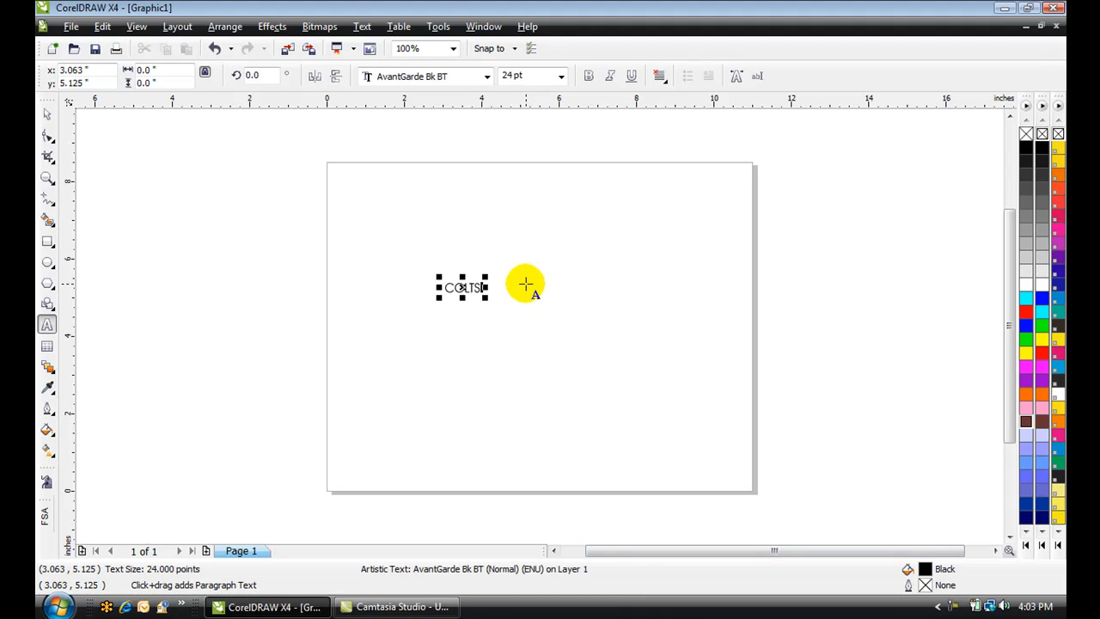
{"action": "left_click", "coordinate": [488, 76]}
{"action": "mouse_move", "coordinate": [458, 112]}
{"action": "left_click", "coordinate": [411, 127]}
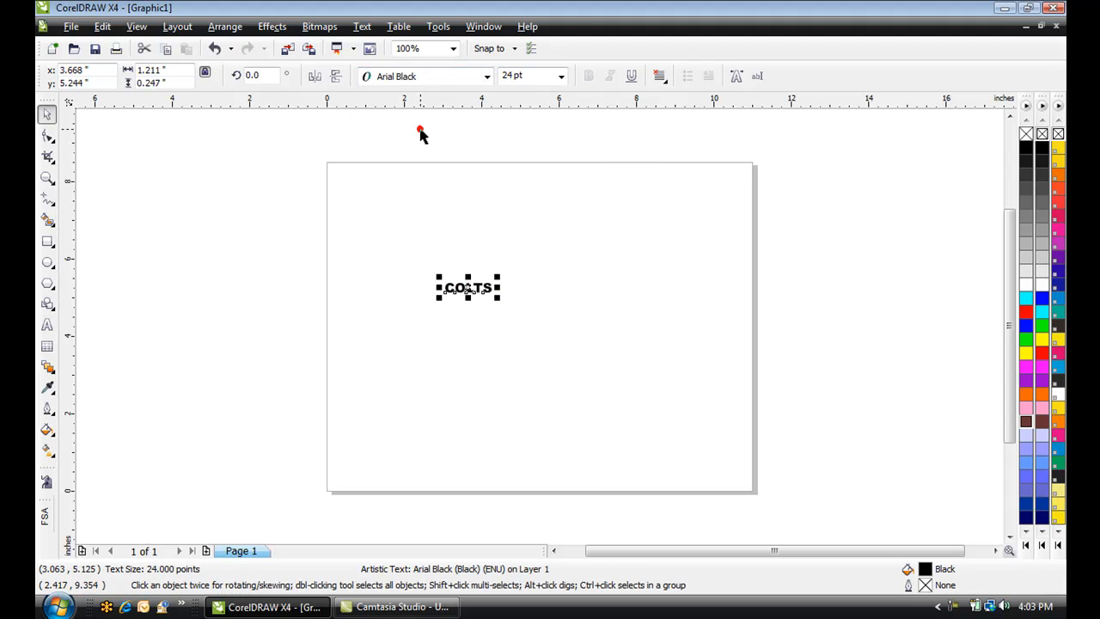
Scale the COLTS text up to about 175 pt, roughly 8.8 inches wide
{"action": "left_click_drag", "start_coordinate": [497, 298], "coordinate": [618, 322]}
{"action": "left_click_drag", "start_coordinate": [668, 360], "coordinate": [717, 387]}
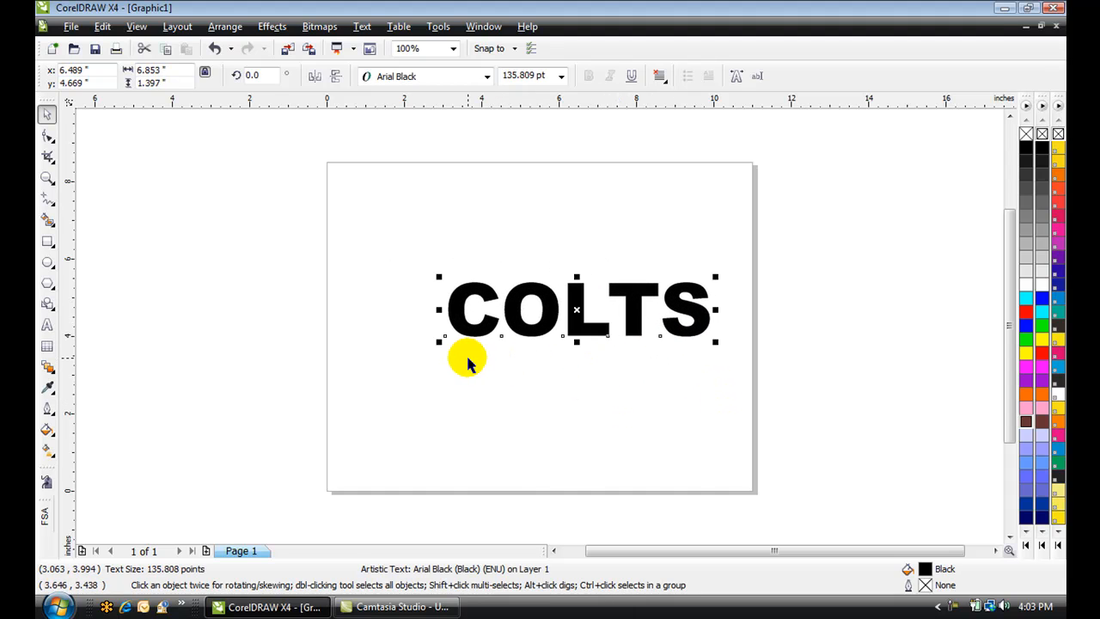
{"action": "left_click_drag", "start_coordinate": [440, 343], "coordinate": [365, 387]}
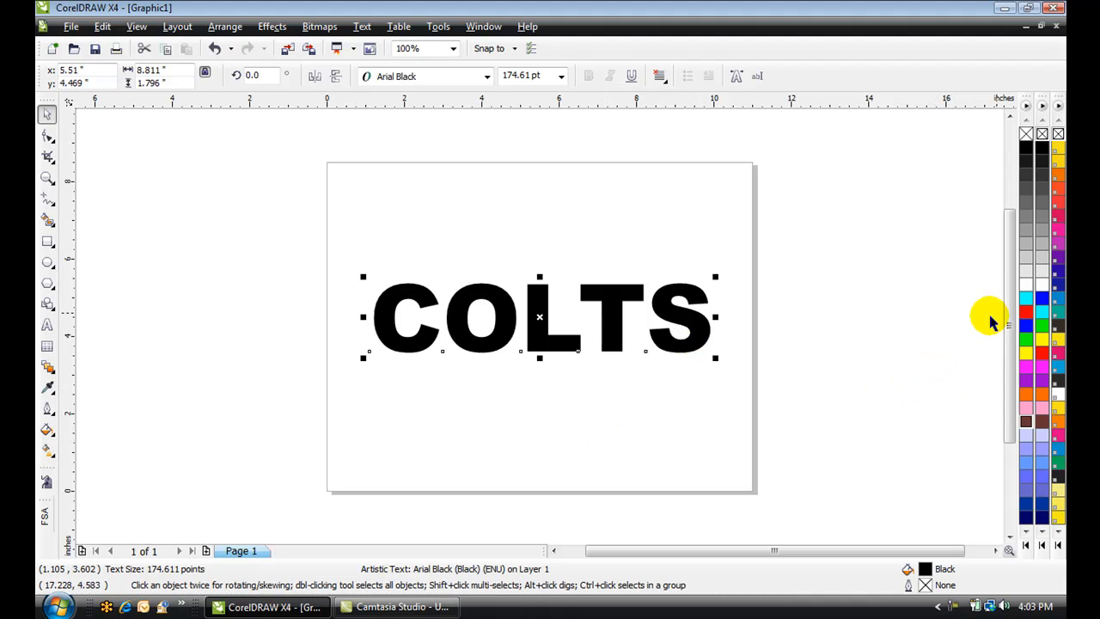
Give the text a white fill and a blue outline
{"action": "left_click", "coordinate": [1028, 287]}
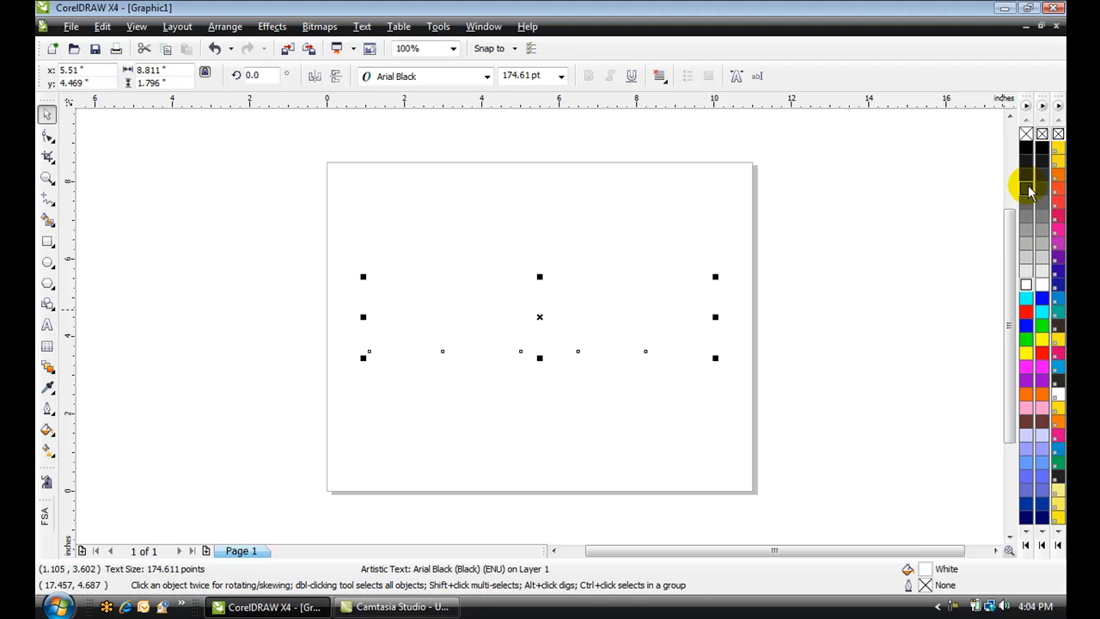
{"action": "right_click", "coordinate": [1026, 325]}
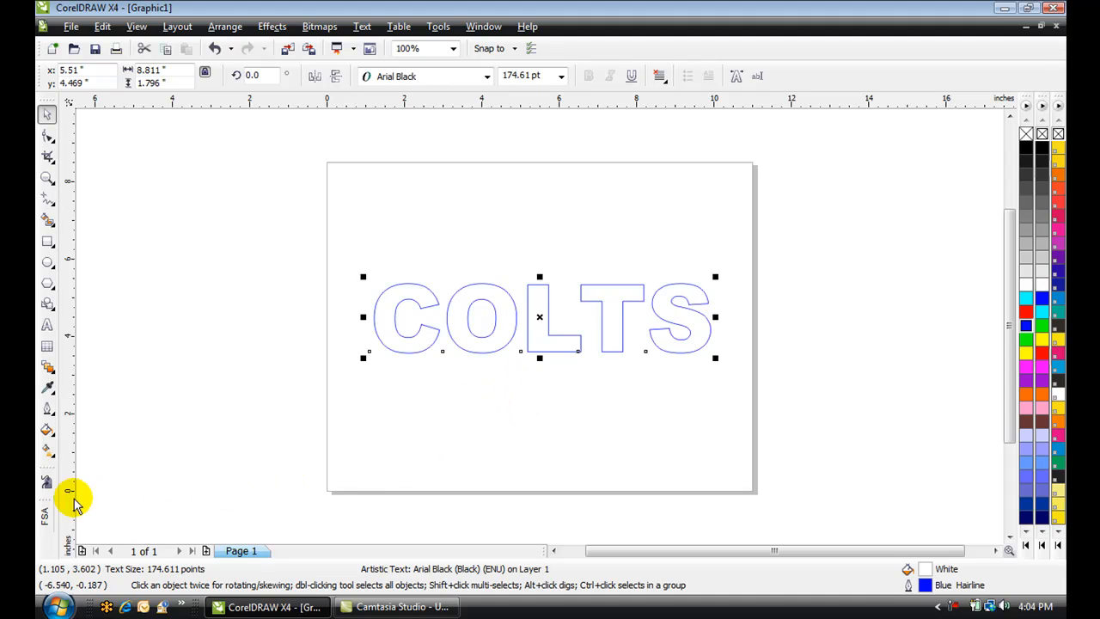
Open the FSA Advanced Macro Utility, pick the Fountain fill option, and open the Fill Path Designer
{"action": "left_click", "coordinate": [46, 517]}
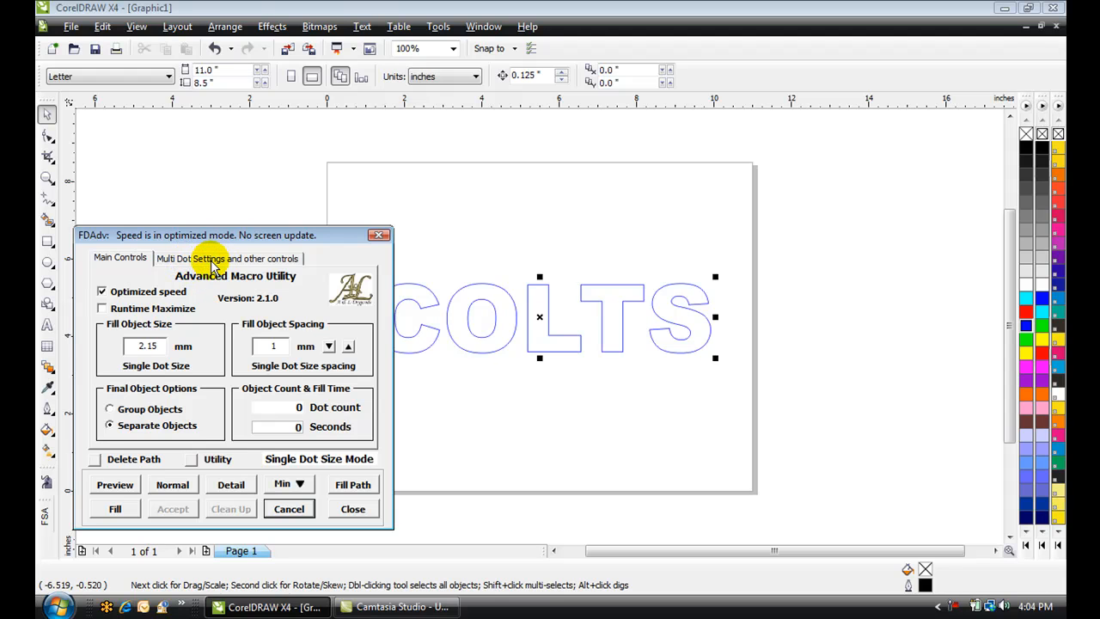
{"action": "left_click", "coordinate": [211, 259]}
{"action": "left_click", "coordinate": [234, 295]}
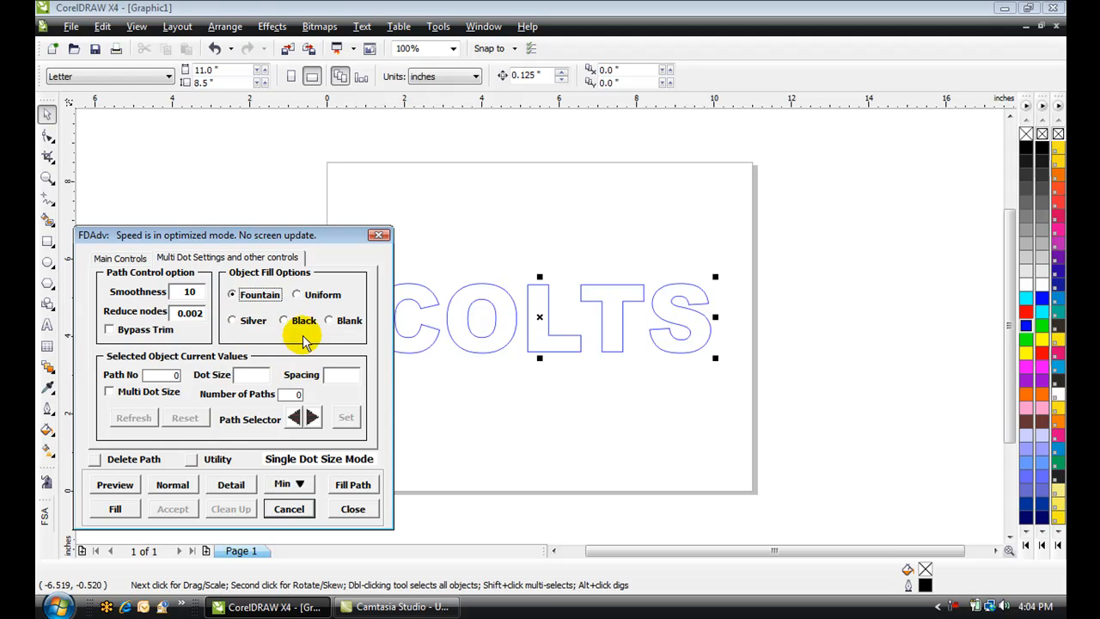
{"action": "left_click", "coordinate": [359, 485]}
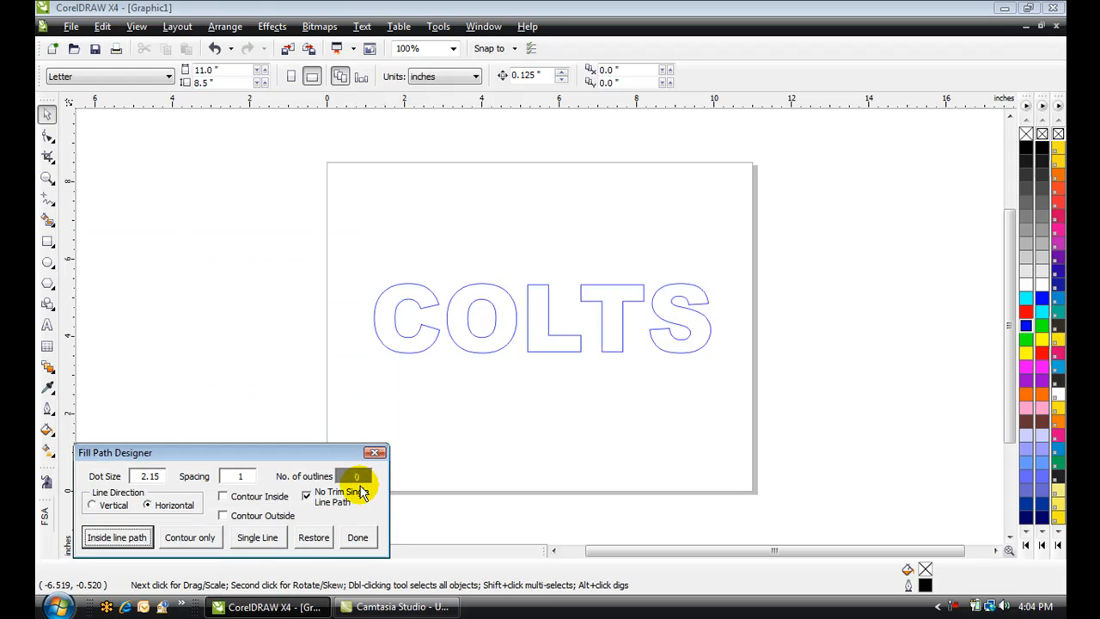
{"action": "left_click", "coordinate": [432, 347]}
{"action": "left_click", "coordinate": [432, 348]}
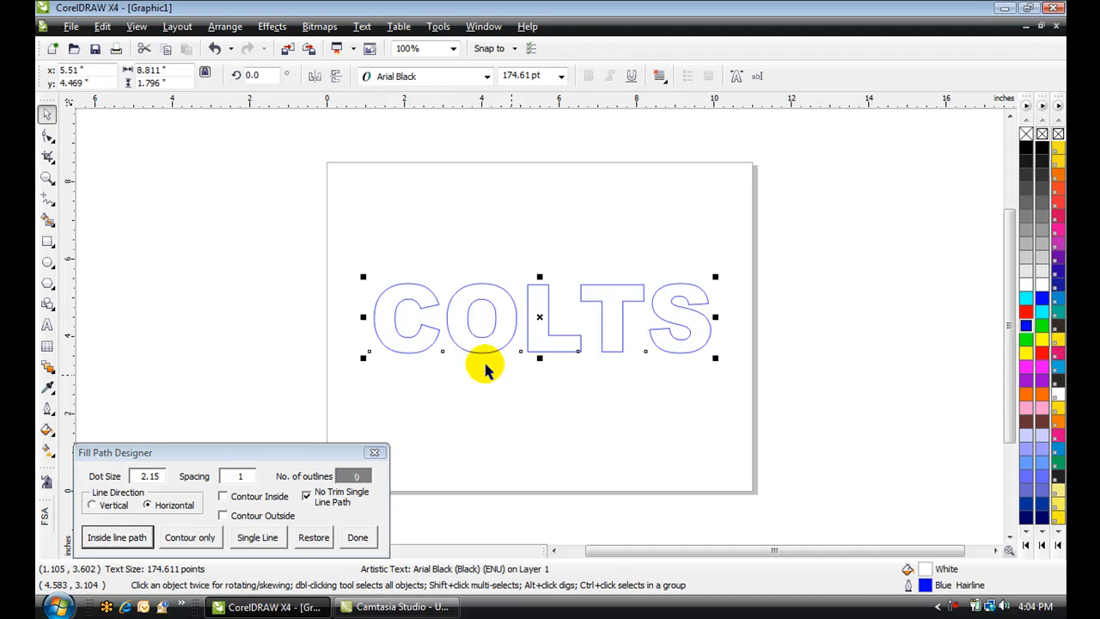
{"action": "left_click", "coordinate": [529, 384]}
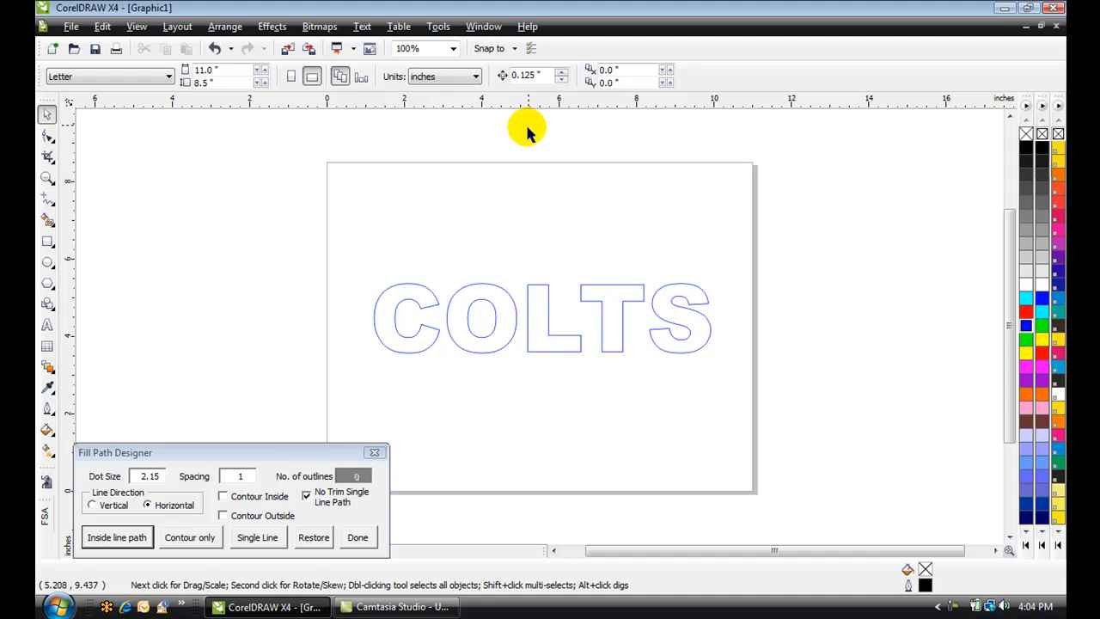
{"action": "left_click_drag", "start_coordinate": [523, 102], "coordinate": [582, 352]}
{"action": "left_click", "coordinate": [560, 284]}
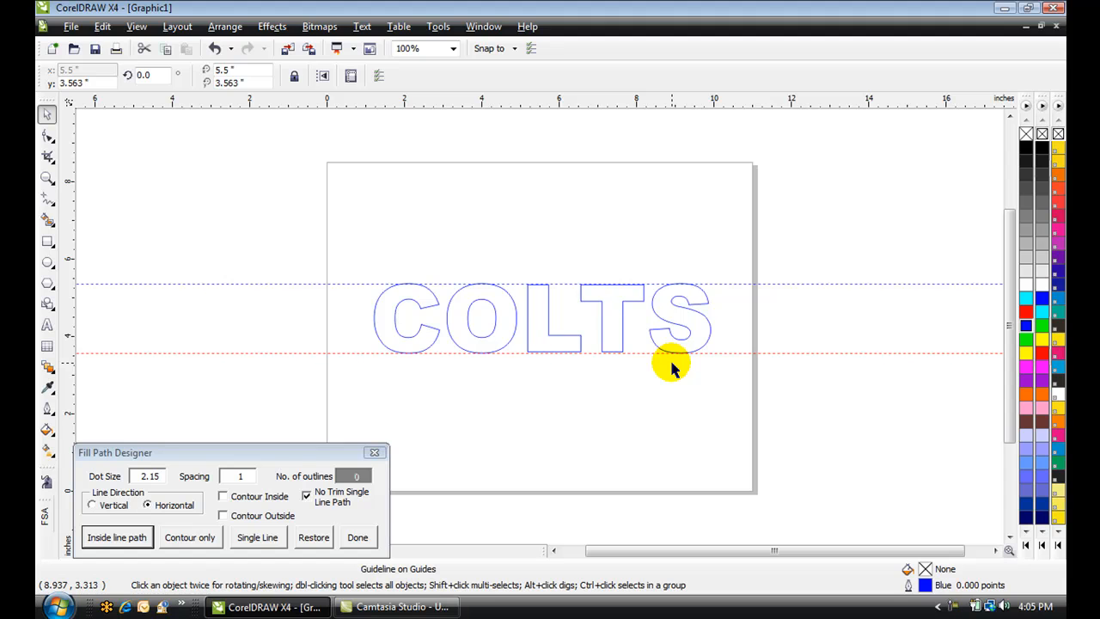
{"action": "left_click", "coordinate": [805, 354]}
{"action": "key", "text": "Delete"}
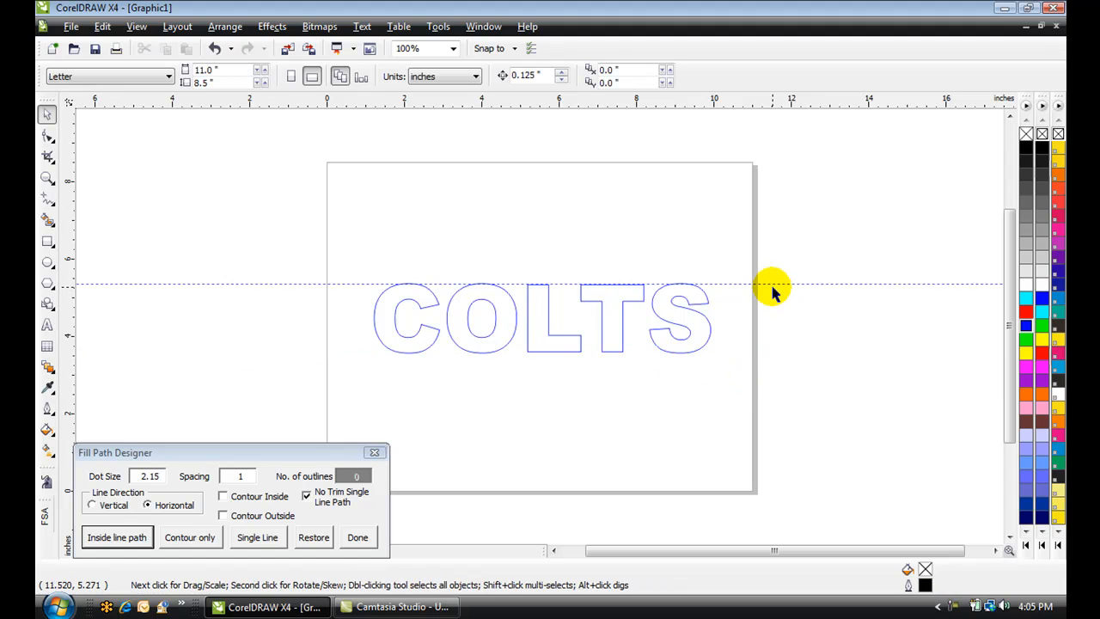
{"action": "left_click", "coordinate": [771, 283]}
{"action": "key", "text": "Delete"}
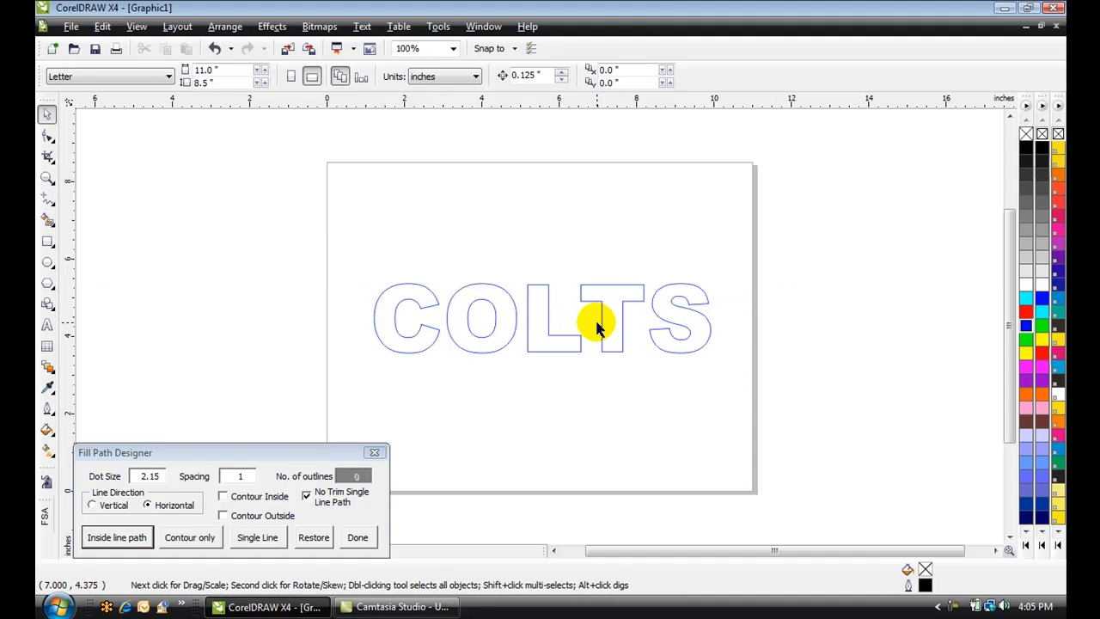
Break the COLTS text apart into separate letters
{"action": "left_click", "coordinate": [601, 314]}
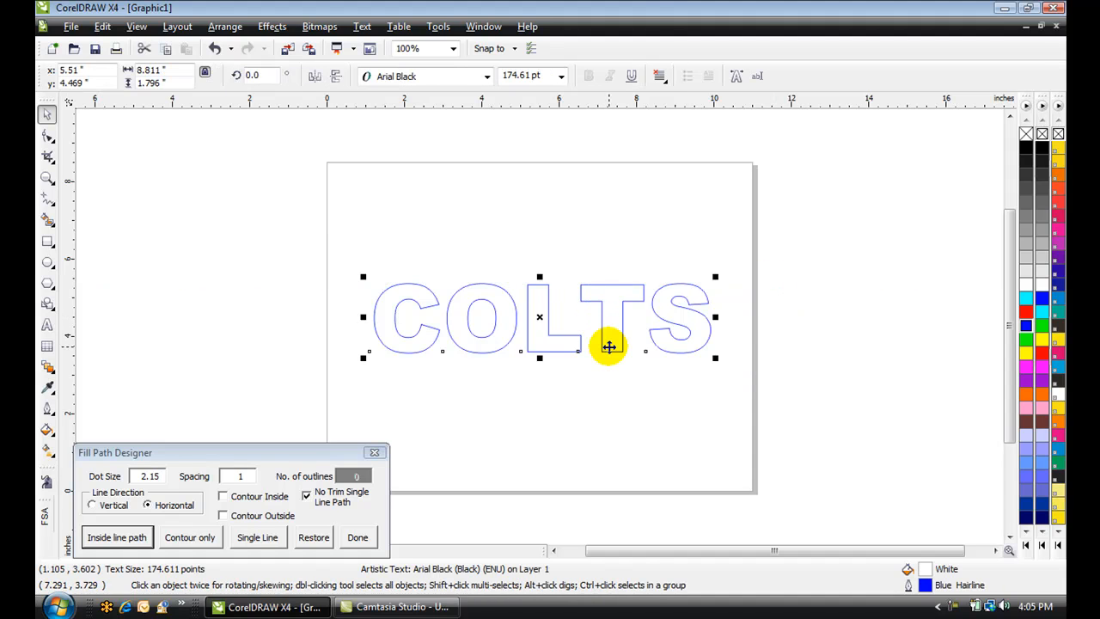
{"action": "key", "text": "ctrl+k"}
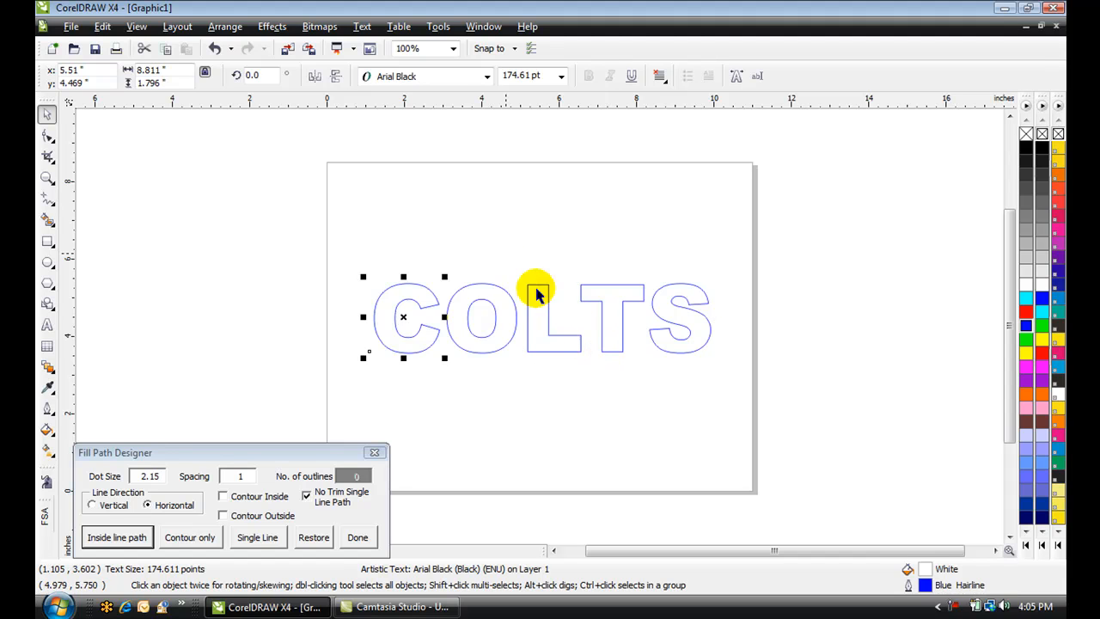
Select each letter in turn to check they are separate objects
{"action": "left_click", "coordinate": [499, 243]}
{"action": "left_click", "coordinate": [512, 314]}
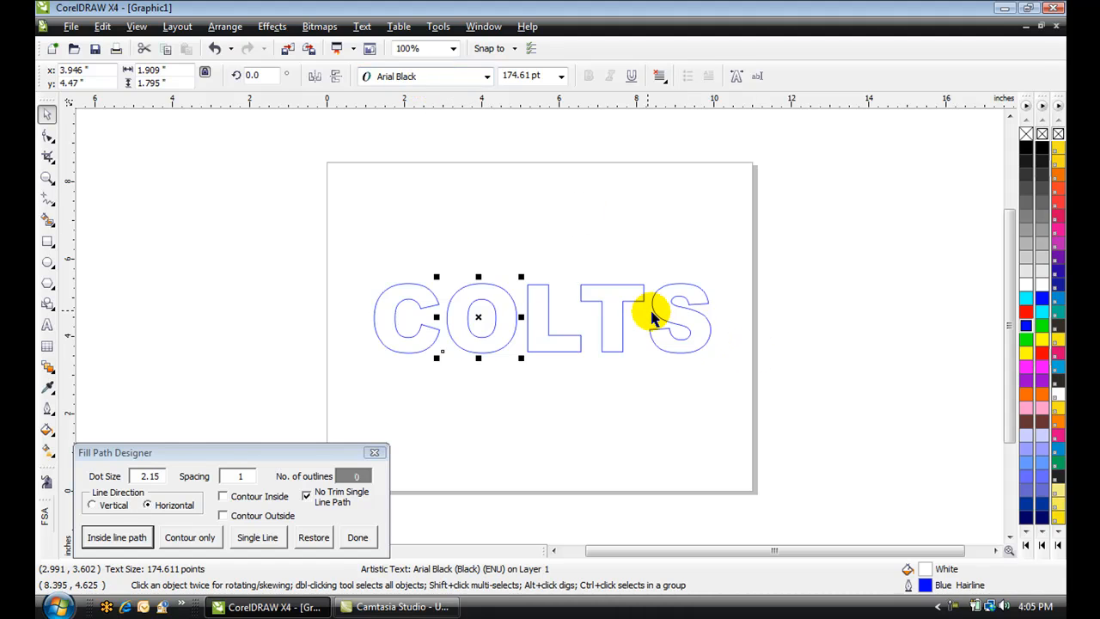
{"action": "left_click", "coordinate": [618, 303]}
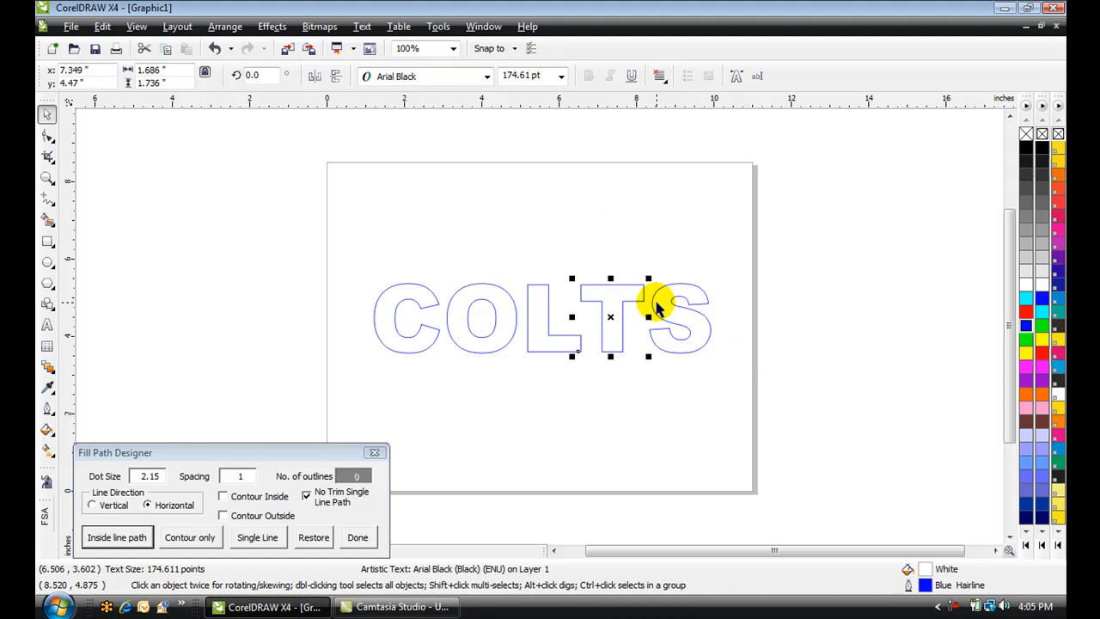
{"action": "left_click", "coordinate": [655, 303]}
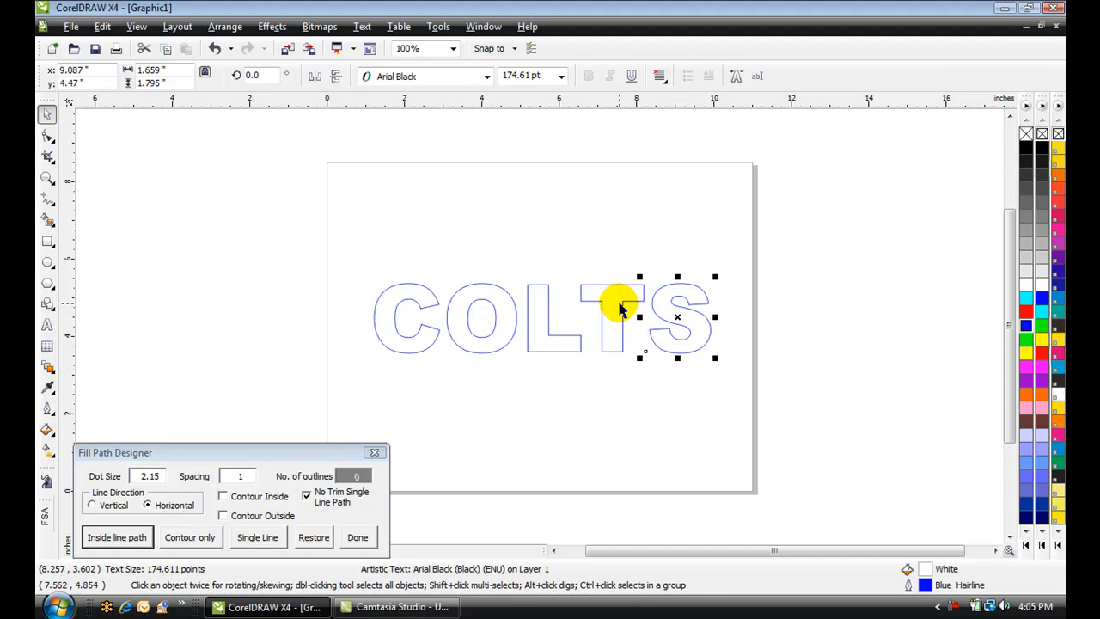
{"action": "left_click", "coordinate": [619, 303]}
{"action": "left_click", "coordinate": [534, 310]}
{"action": "left_click", "coordinate": [504, 320]}
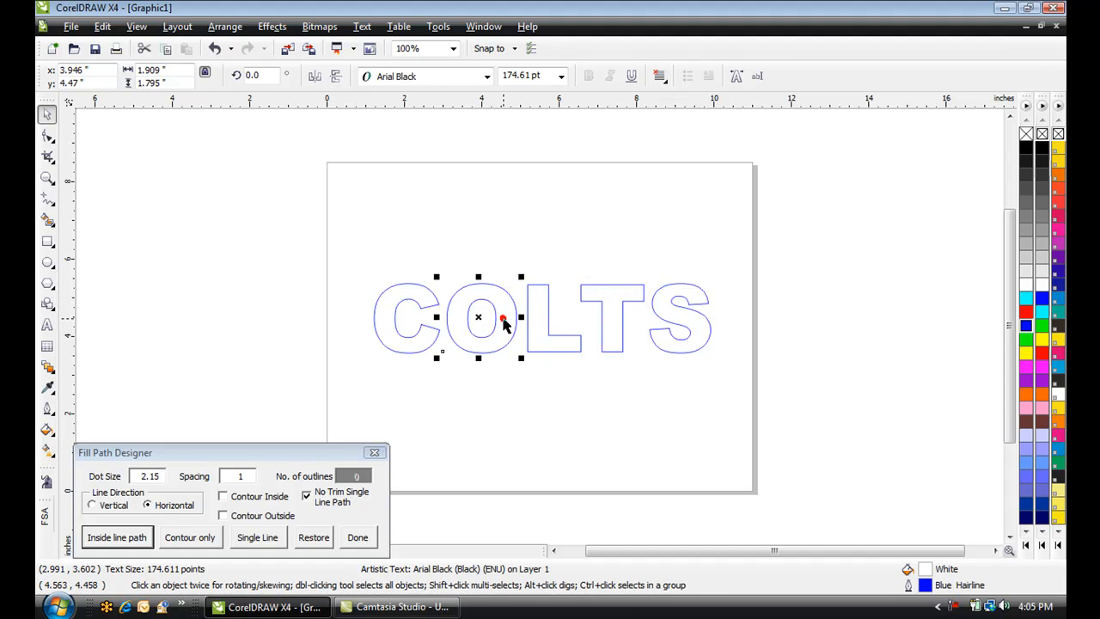
{"action": "left_click", "coordinate": [541, 403]}
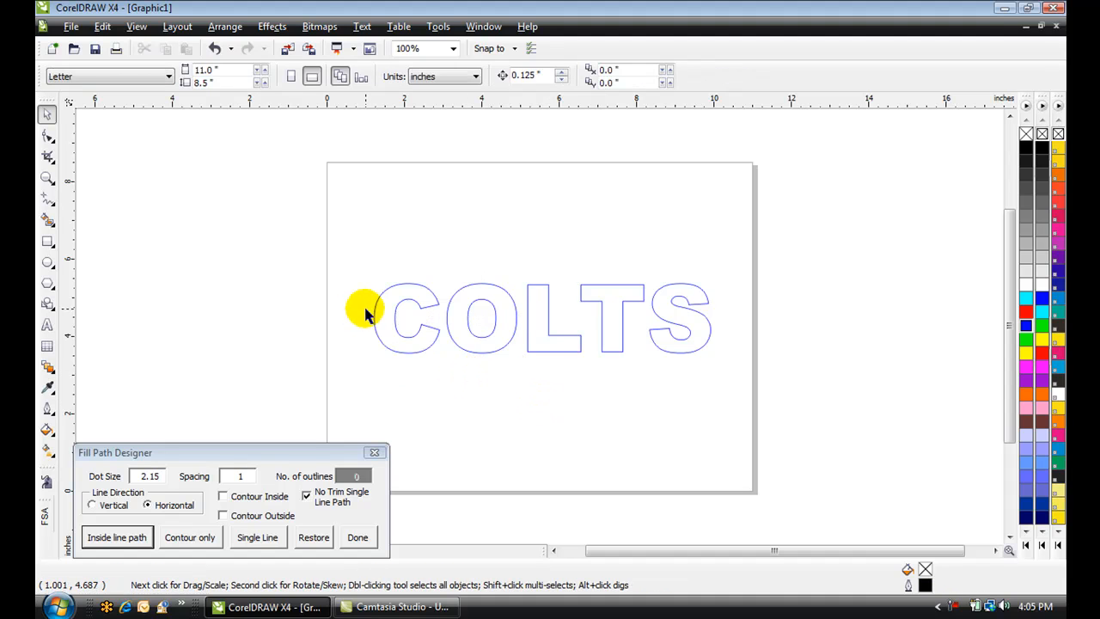
Apply a horizontal inside line path to all letters and restore the original outlines
{"action": "left_click_drag", "start_coordinate": [349, 266], "coordinate": [751, 410]}
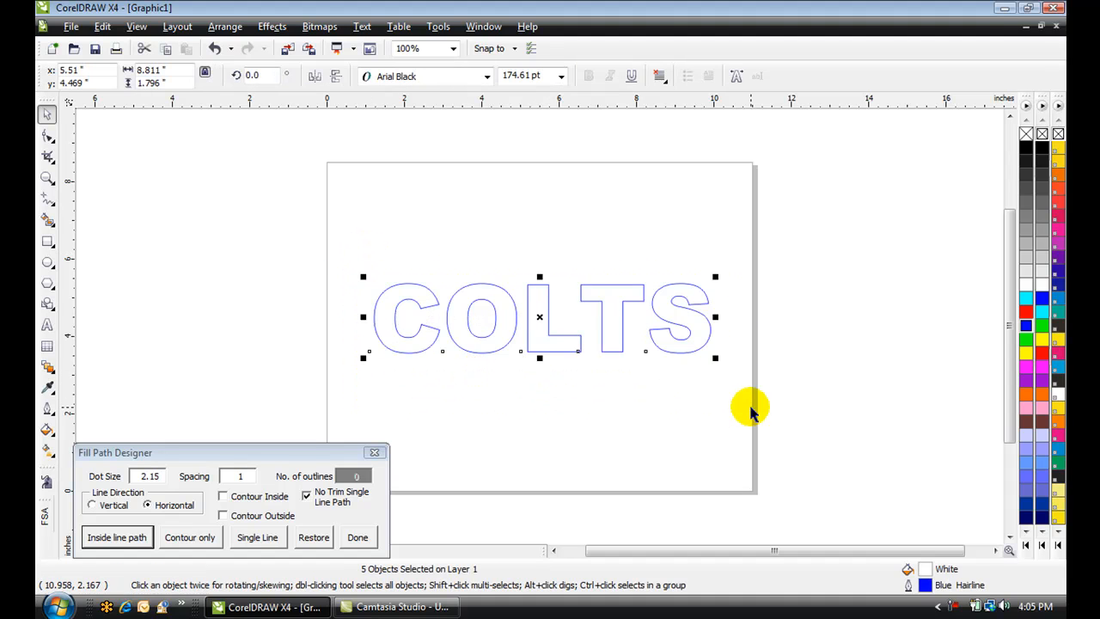
{"action": "left_click", "coordinate": [133, 540]}
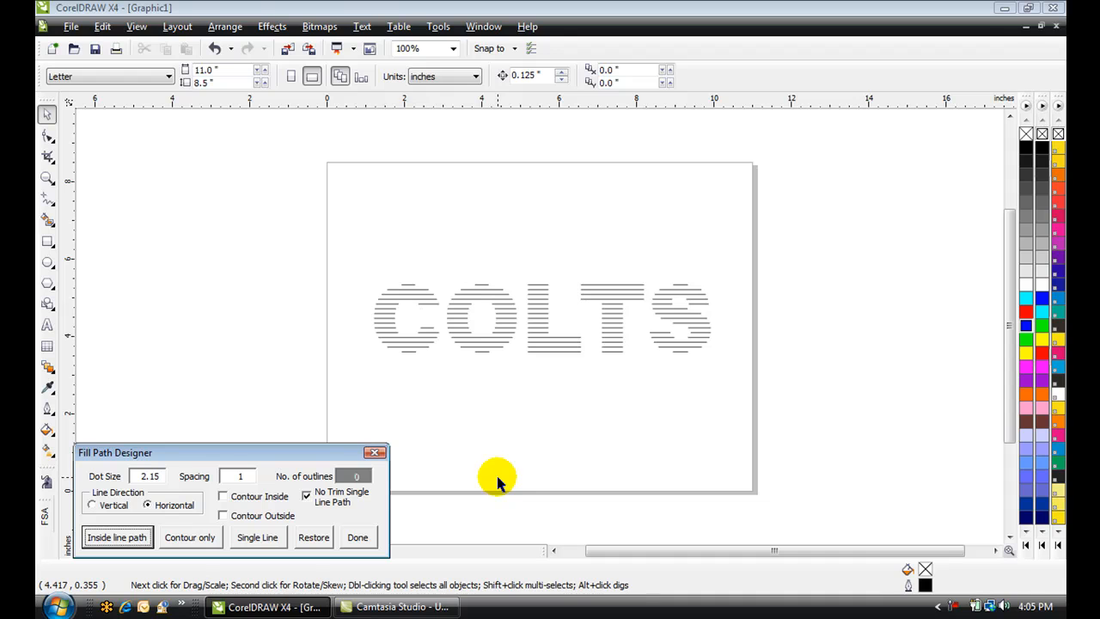
{"action": "left_click", "coordinate": [313, 539]}
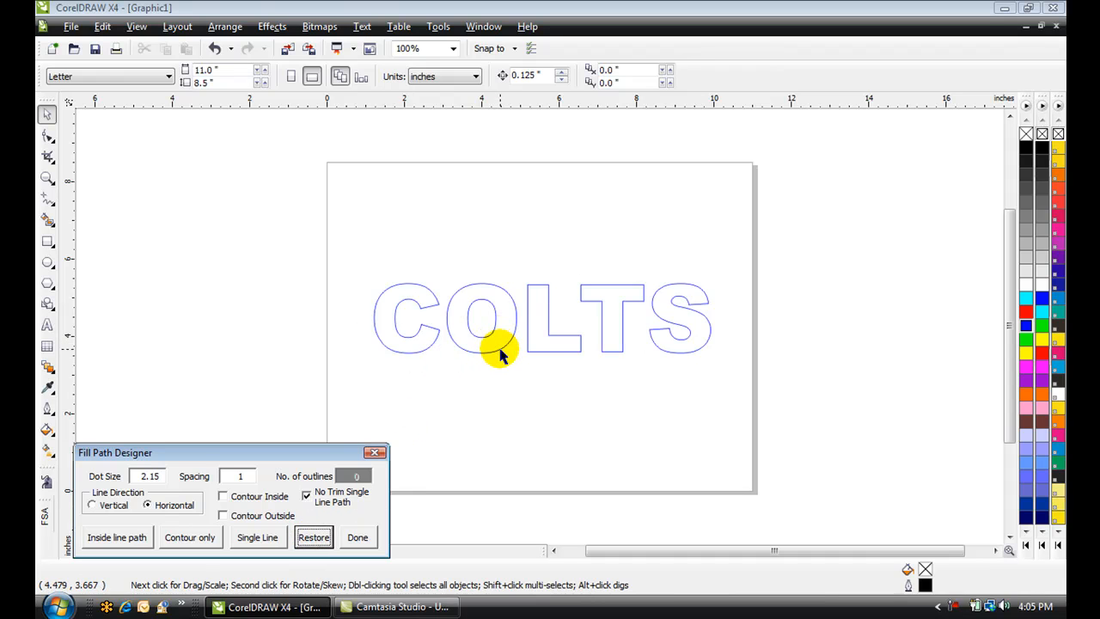
Generate horizontal inside line paths for all letters with Contour Inside and 1 outline
{"action": "left_click_drag", "start_coordinate": [362, 259], "coordinate": [729, 381]}
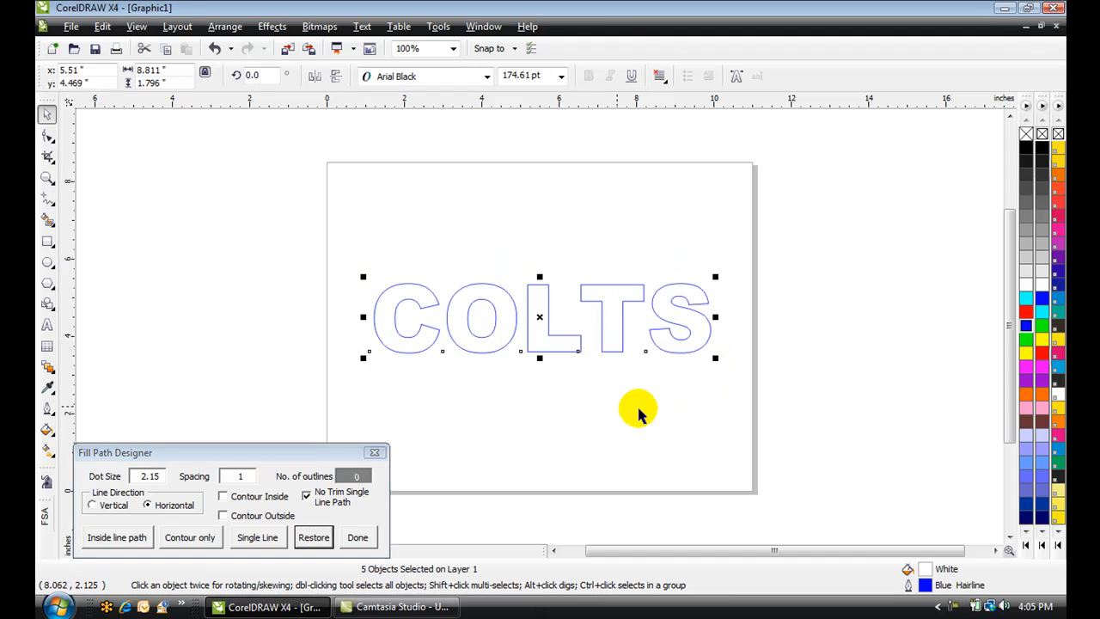
{"action": "left_click", "coordinate": [224, 498]}
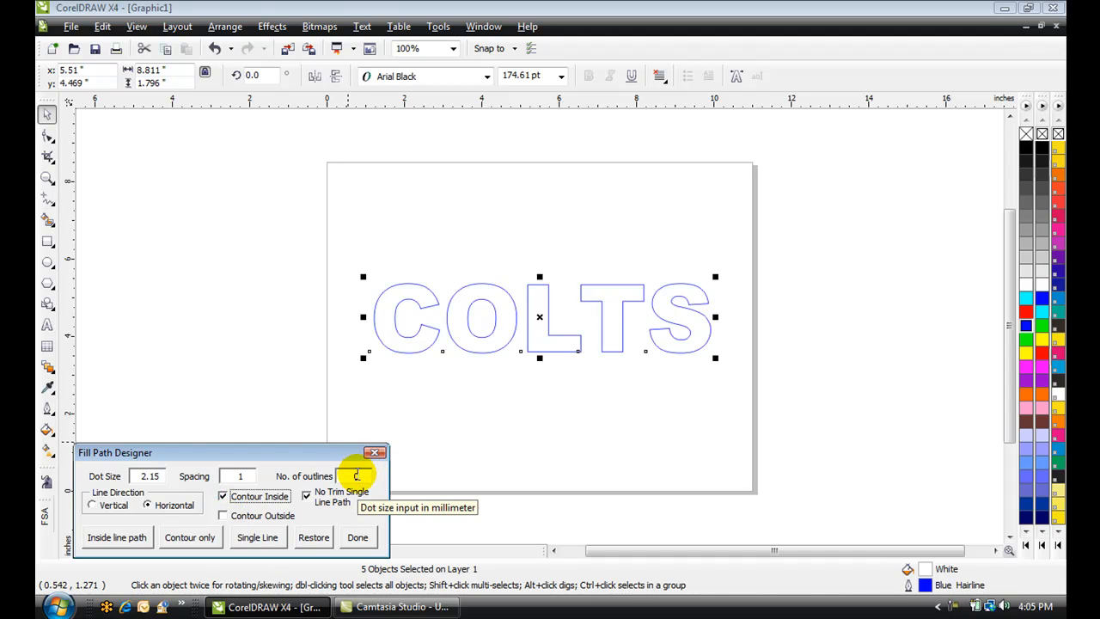
{"action": "double_click", "coordinate": [356, 476]}
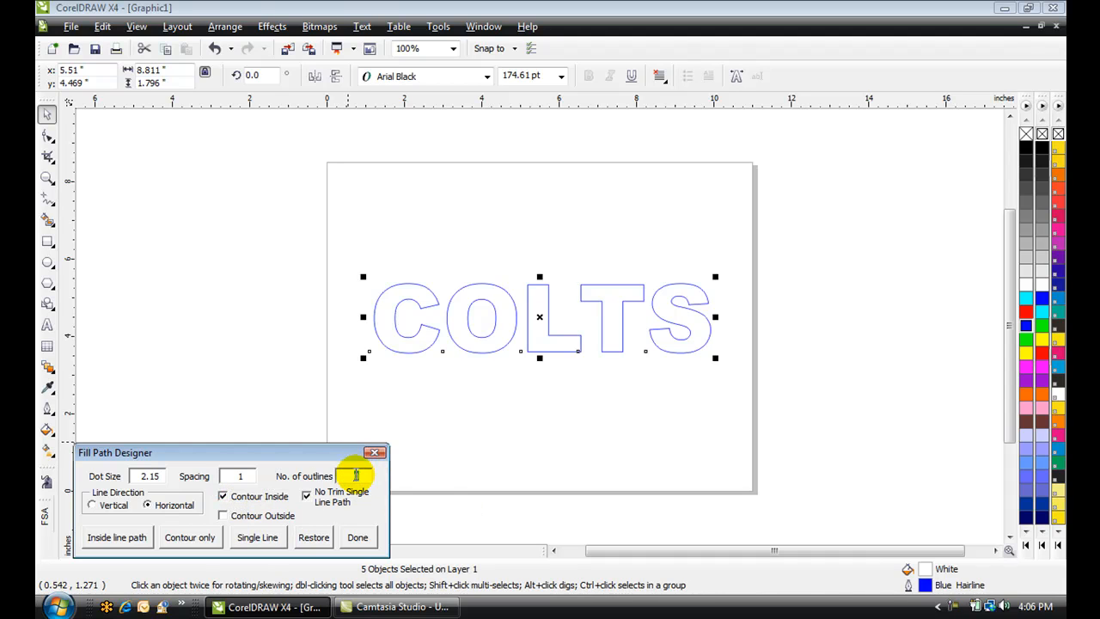
{"action": "type", "text": "1"}
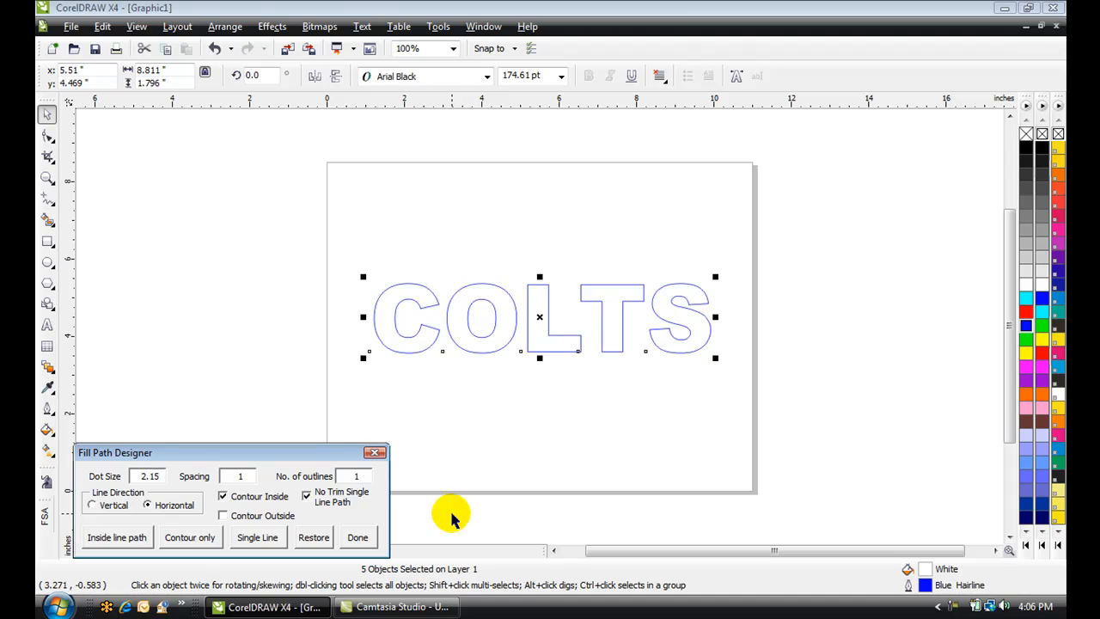
{"action": "left_click", "coordinate": [137, 539]}
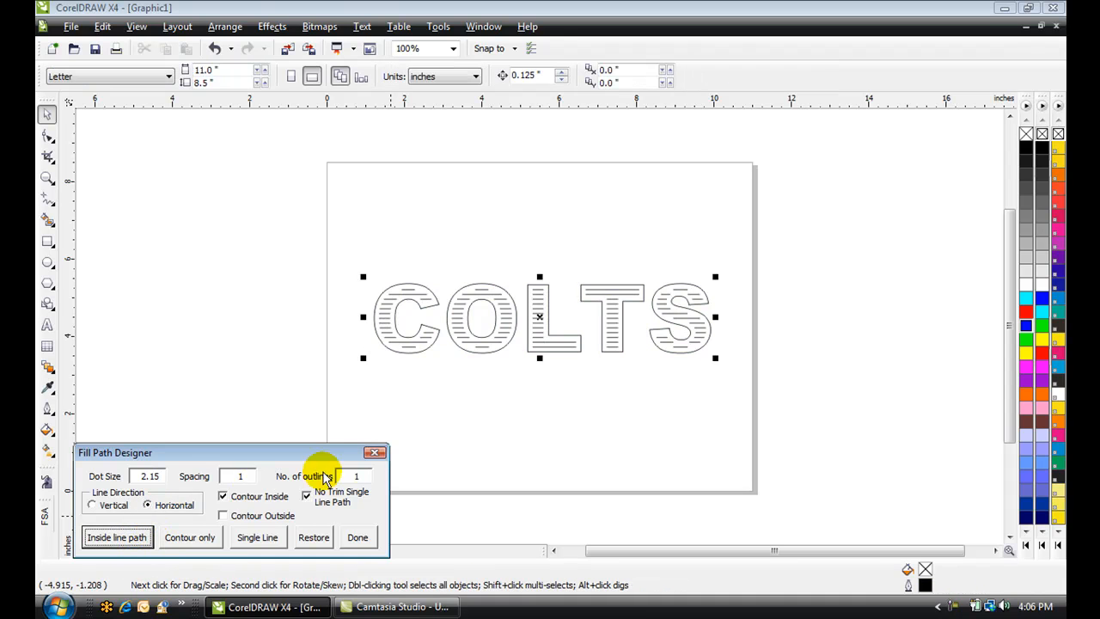
{"action": "left_click", "coordinate": [421, 403]}
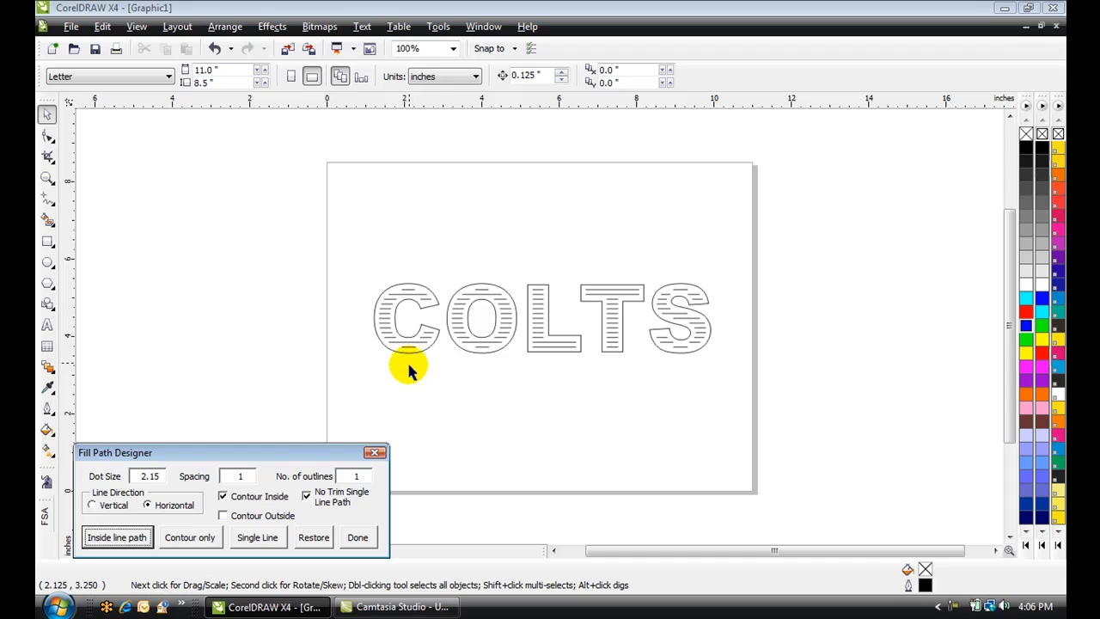
{"action": "left_click", "coordinate": [410, 359]}
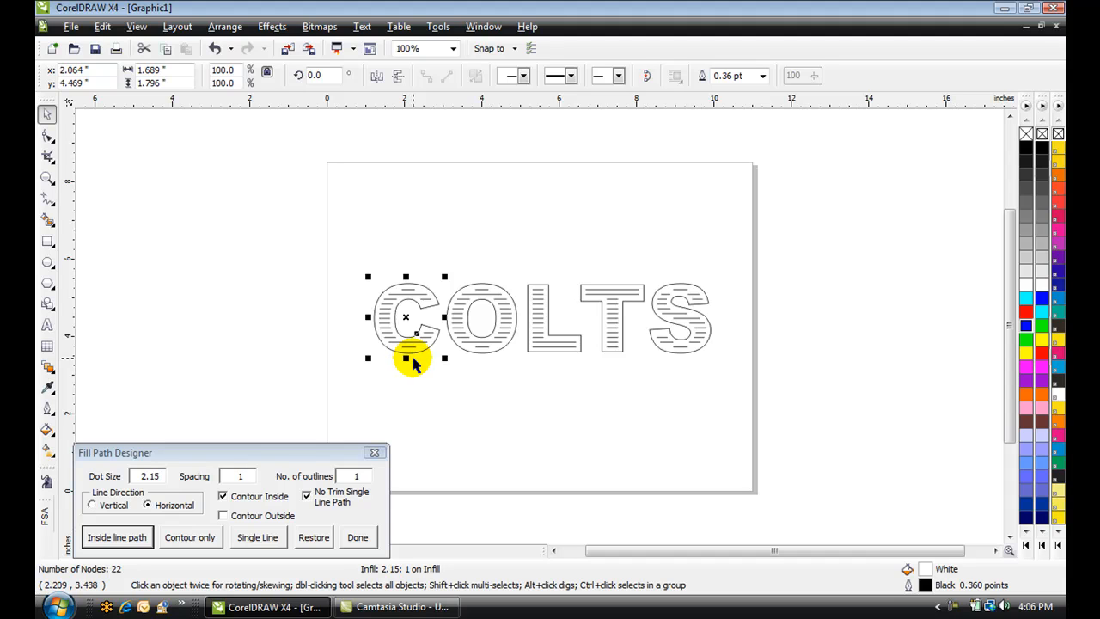
Select all five letters together and give them a Deep Navy Blue fill
{"action": "left_click", "coordinate": [497, 356], "text": "shift"}
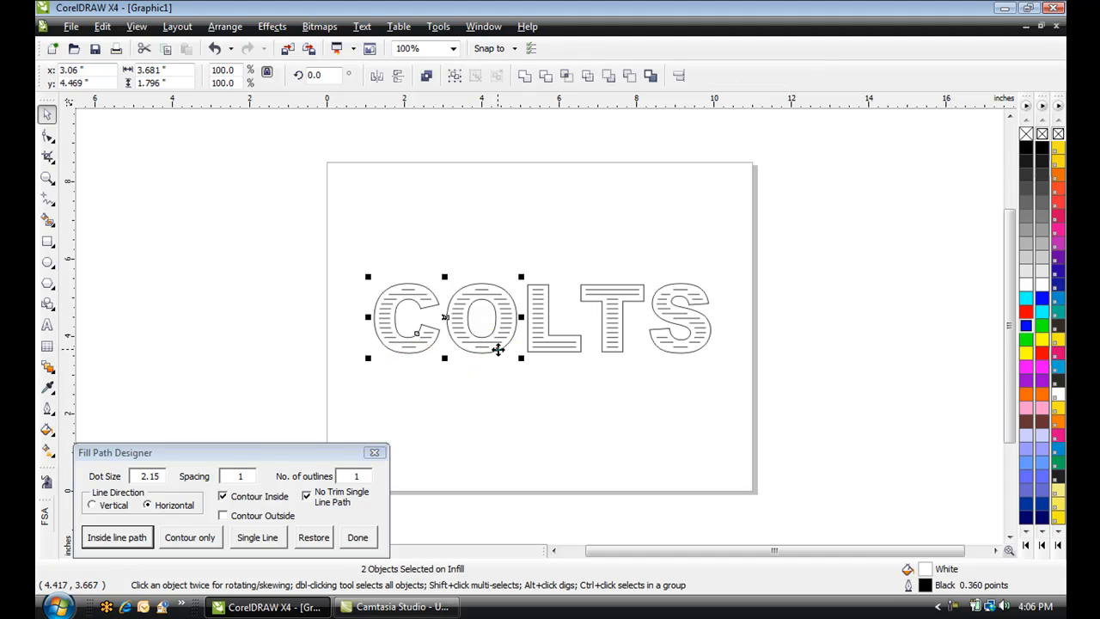
{"action": "left_click", "coordinate": [576, 351], "text": "shift"}
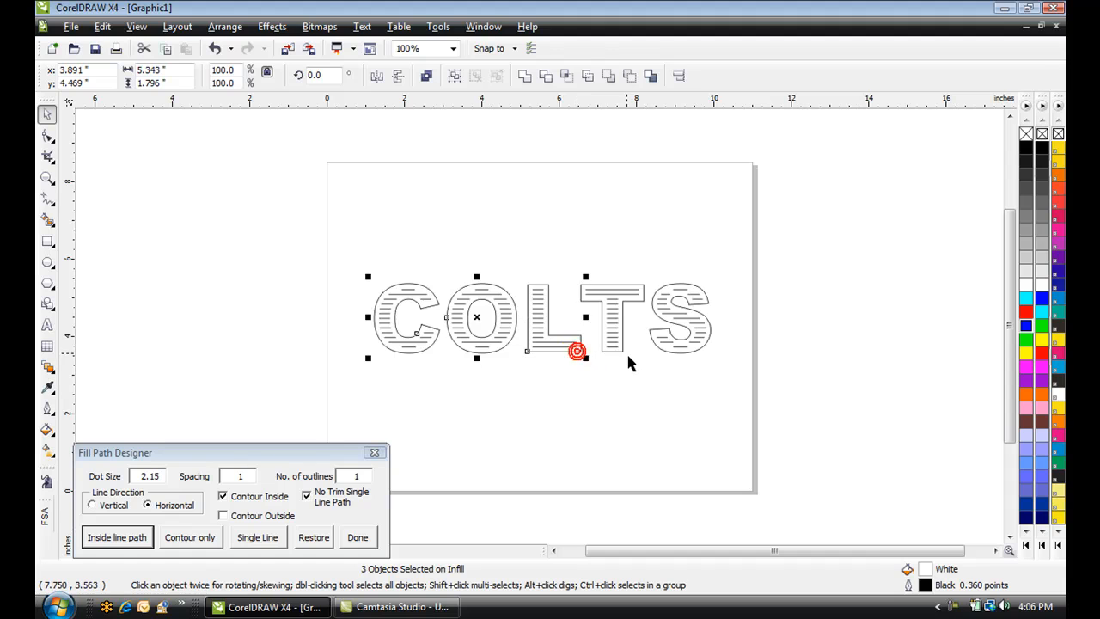
{"action": "left_click", "coordinate": [620, 347], "text": "shift"}
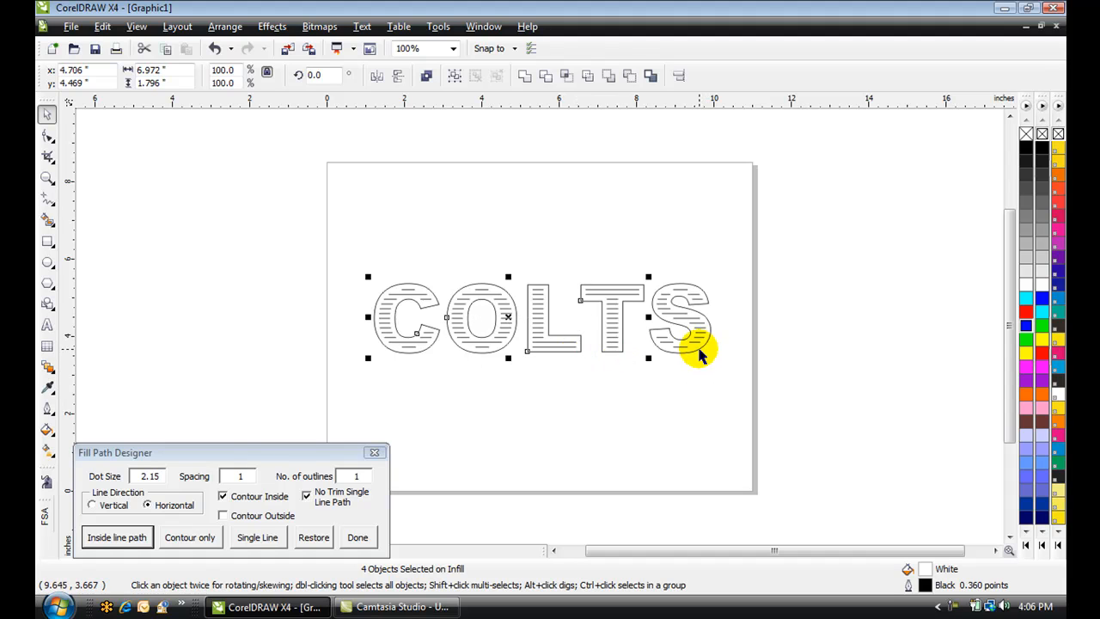
{"action": "left_click", "coordinate": [699, 354], "text": "shift"}
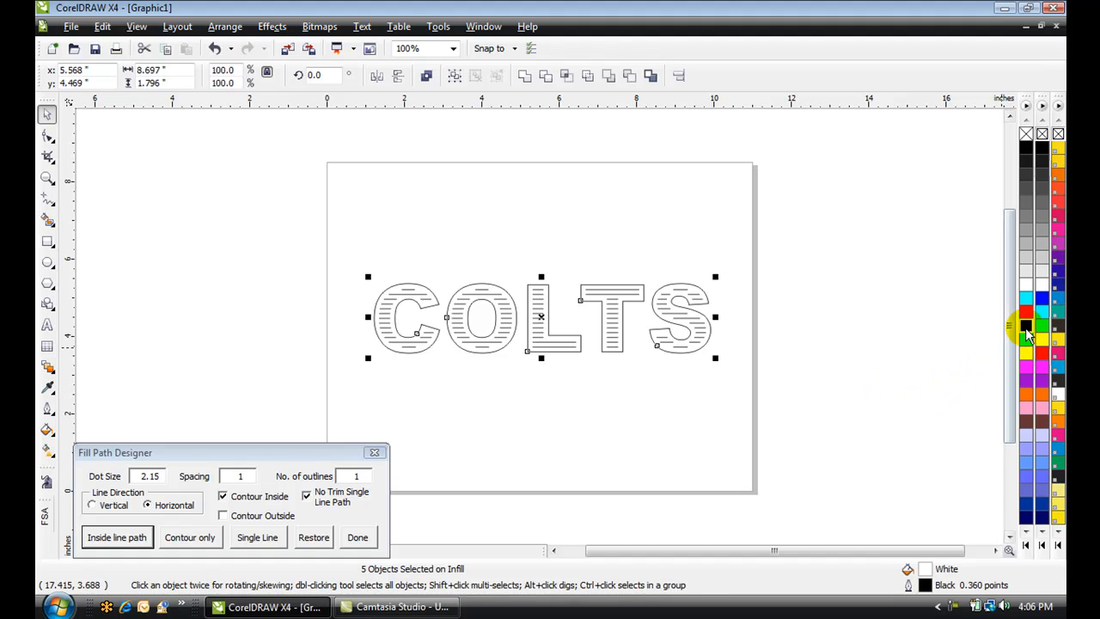
{"action": "left_click", "coordinate": [1028, 518]}
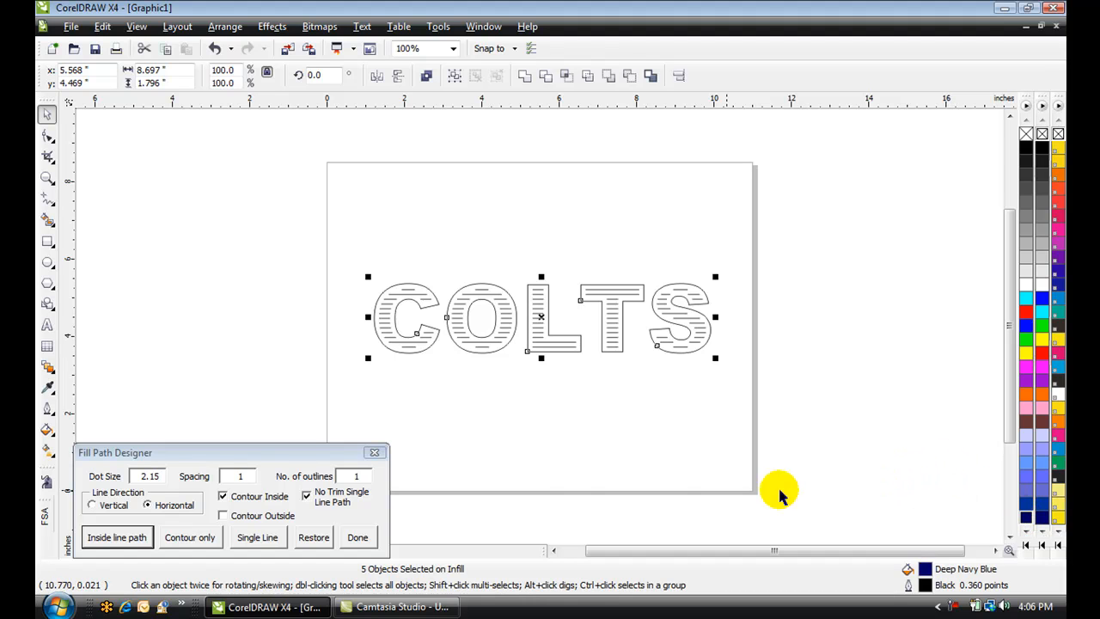
Open the advanced fill dialog, run a trial rhinestone fill of the letters and cancel it
{"action": "left_click", "coordinate": [358, 538]}
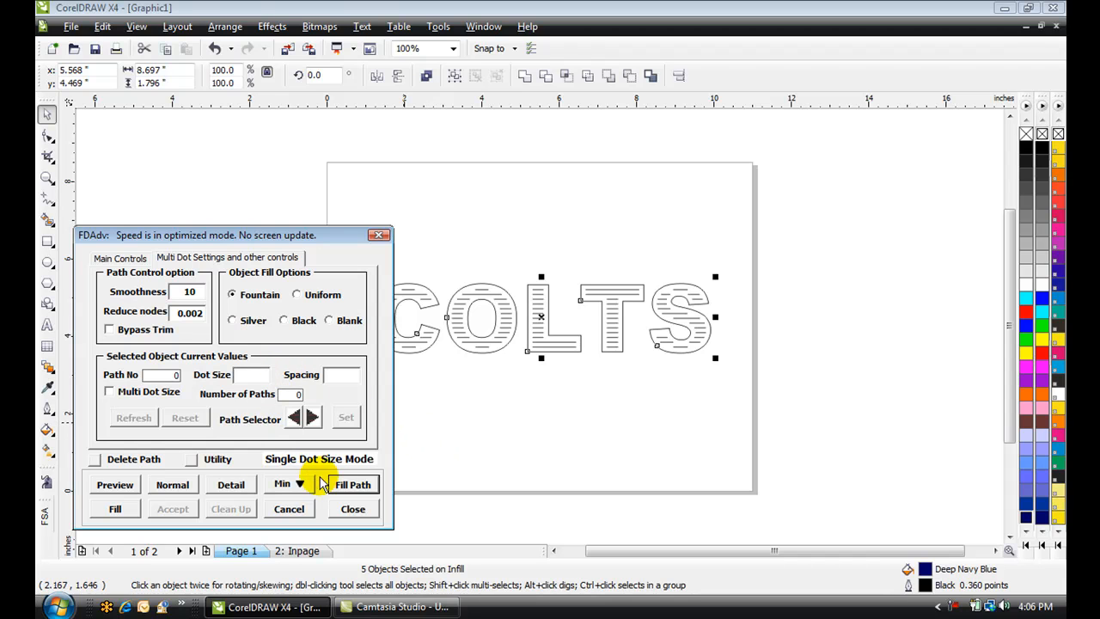
{"action": "left_click", "coordinate": [126, 510]}
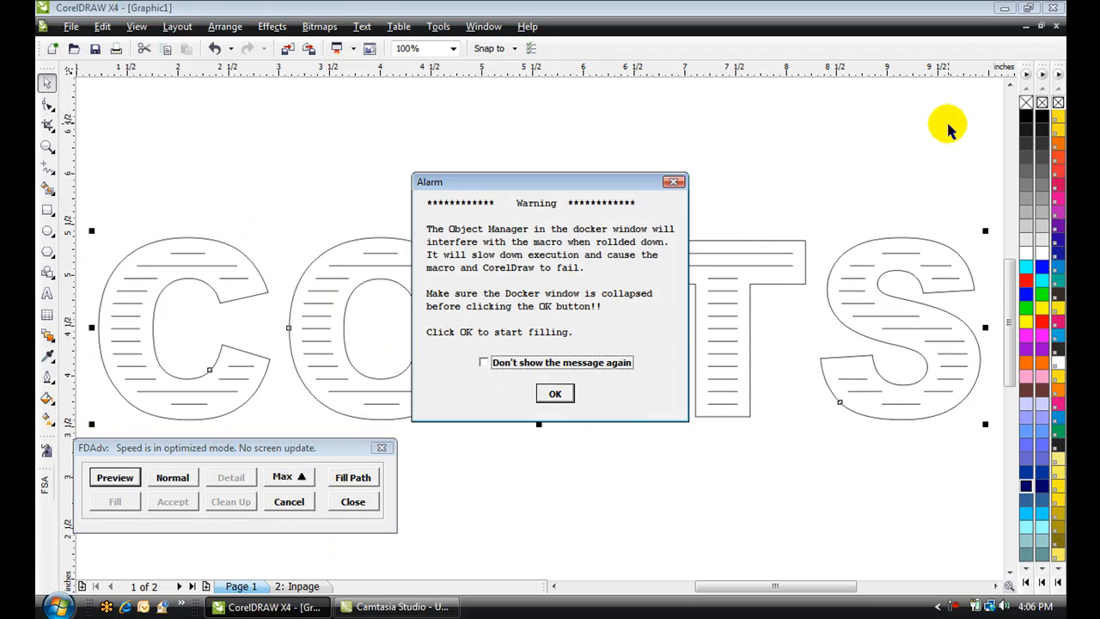
{"action": "left_click", "coordinate": [555, 396]}
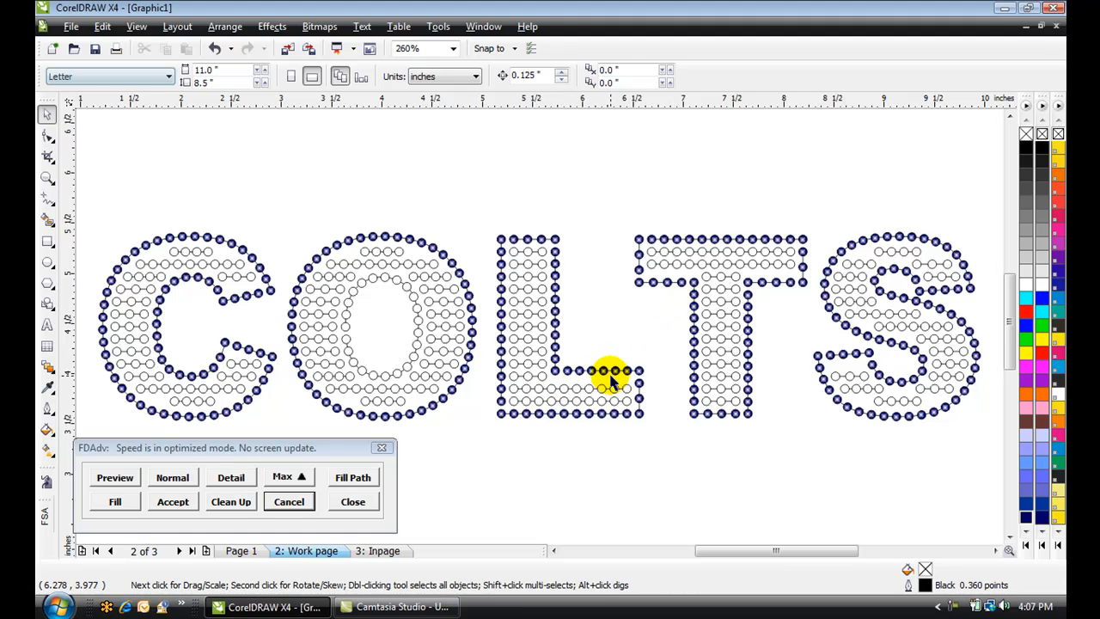
{"action": "left_click", "coordinate": [290, 503]}
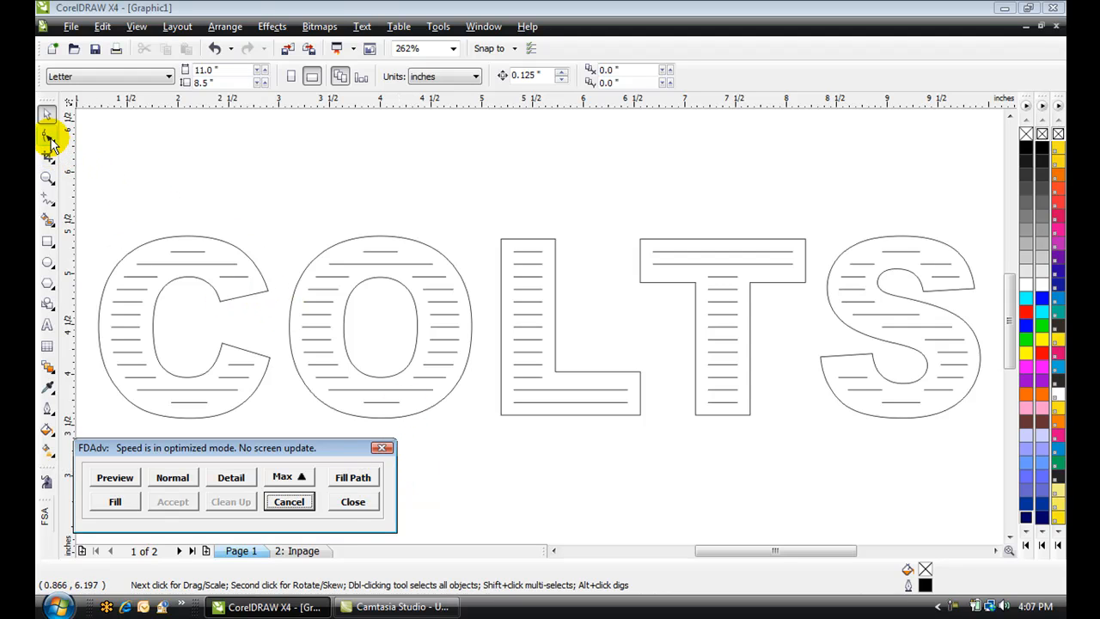
With the Shape tool, raise the bottom edge nodes of the T's crossbar slightly
{"action": "left_click", "coordinate": [49, 138]}
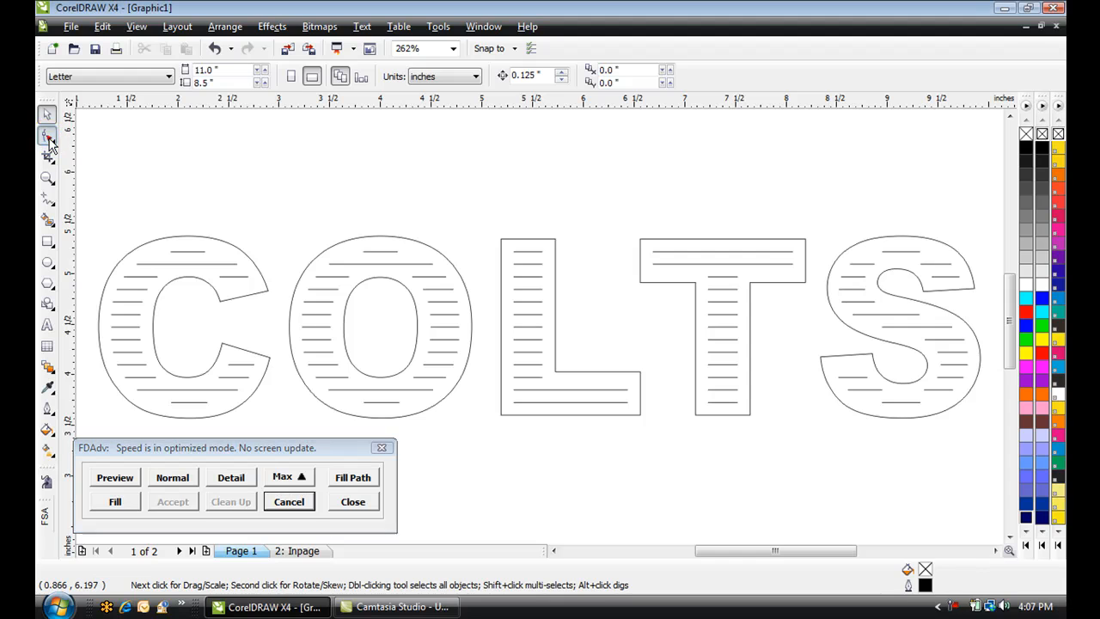
{"action": "left_click", "coordinate": [662, 283]}
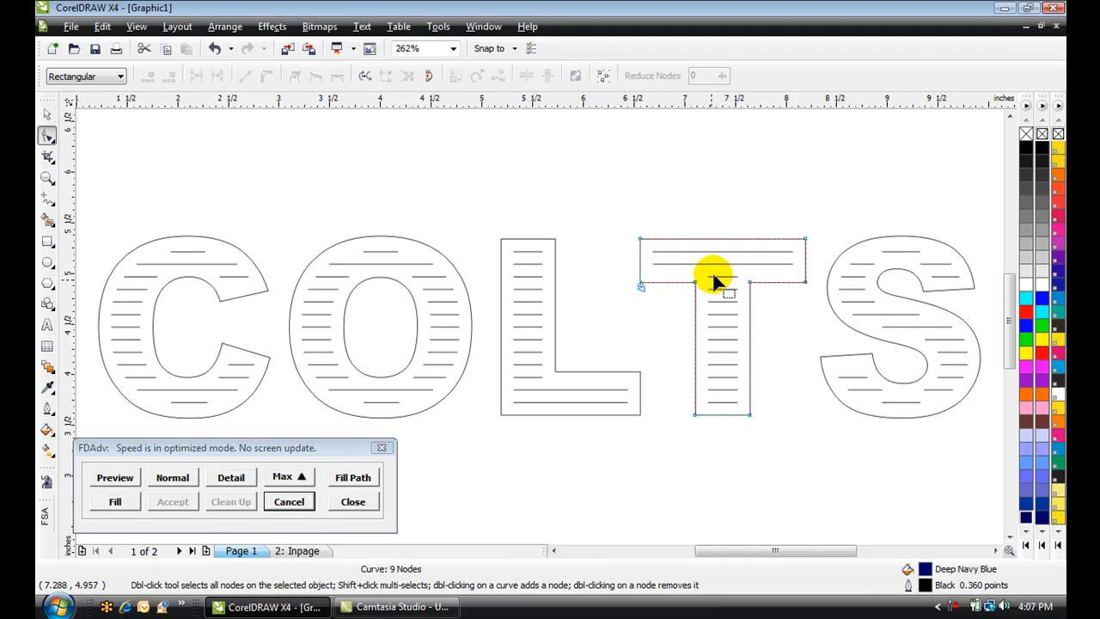
{"action": "scroll", "coordinate": [713, 280], "scroll_direction": "up", "scroll_amount": 3}
{"action": "left_click_drag", "start_coordinate": [397, 318], "coordinate": [738, 340]}
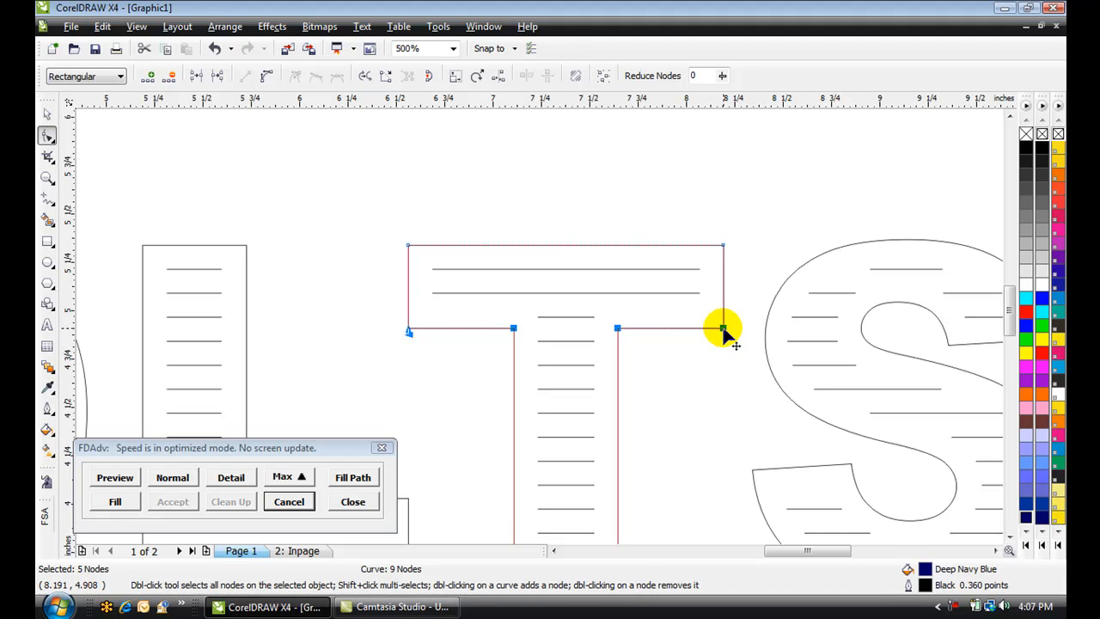
{"action": "left_click_drag", "start_coordinate": [723, 328], "coordinate": [723, 316]}
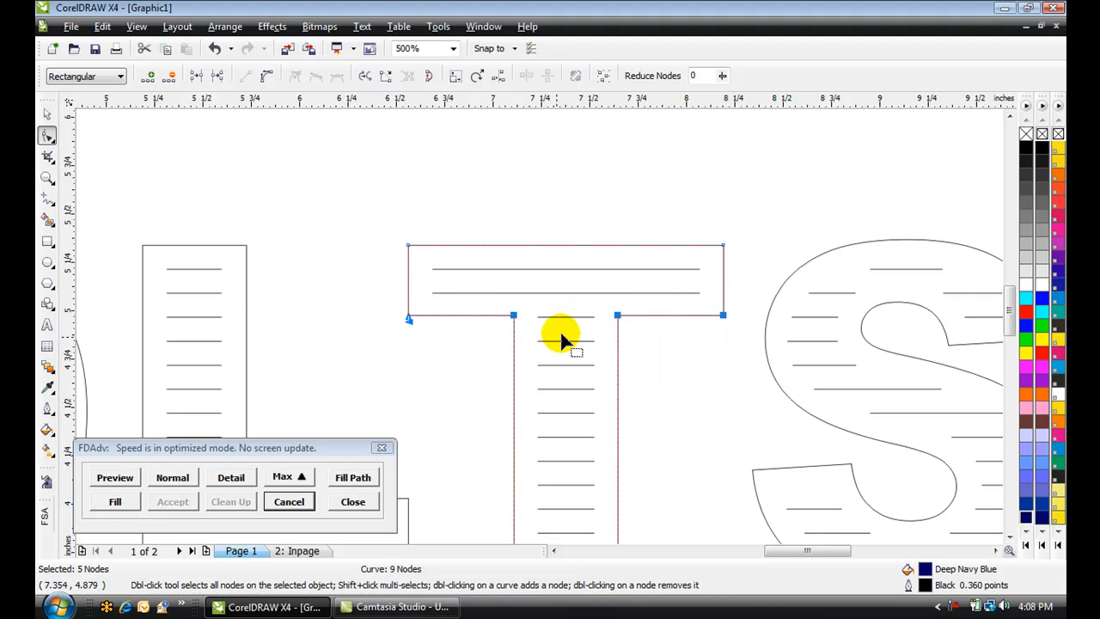
With the Shape tool, lower the top edge nodes of the L's foot slightly
{"action": "scroll", "coordinate": [474, 384], "scroll_direction": "down", "scroll_amount": 1}
{"action": "scroll", "coordinate": [456, 388], "scroll_direction": "up", "scroll_amount": 1}
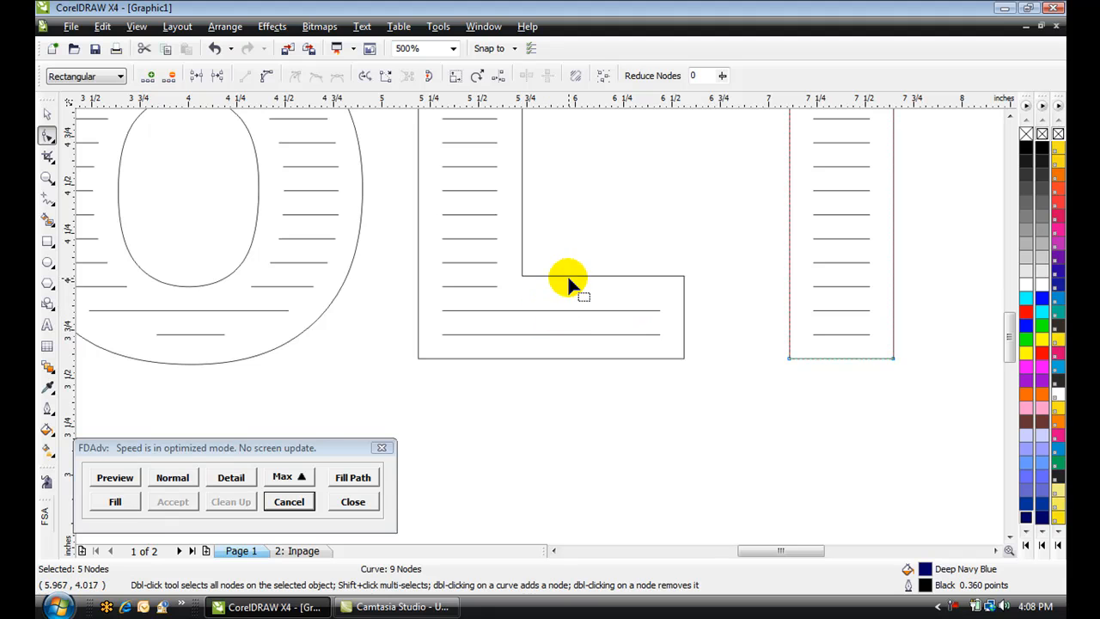
{"action": "left_click", "coordinate": [568, 277]}
{"action": "left_click_drag", "start_coordinate": [714, 252], "coordinate": [519, 301]}
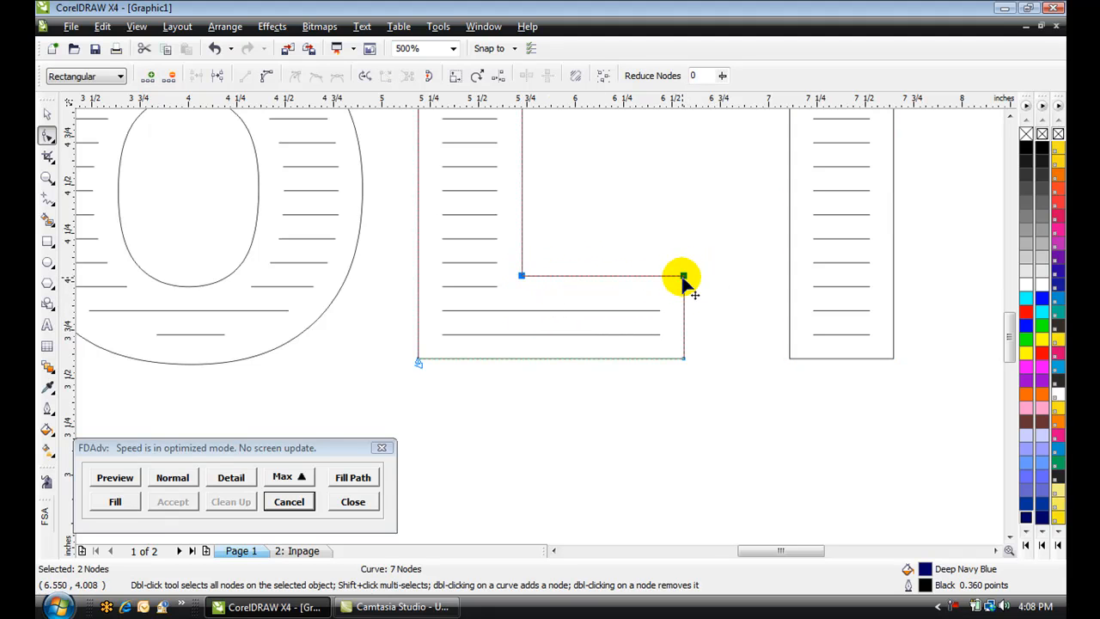
{"action": "left_click_drag", "start_coordinate": [684, 277], "coordinate": [684, 287]}
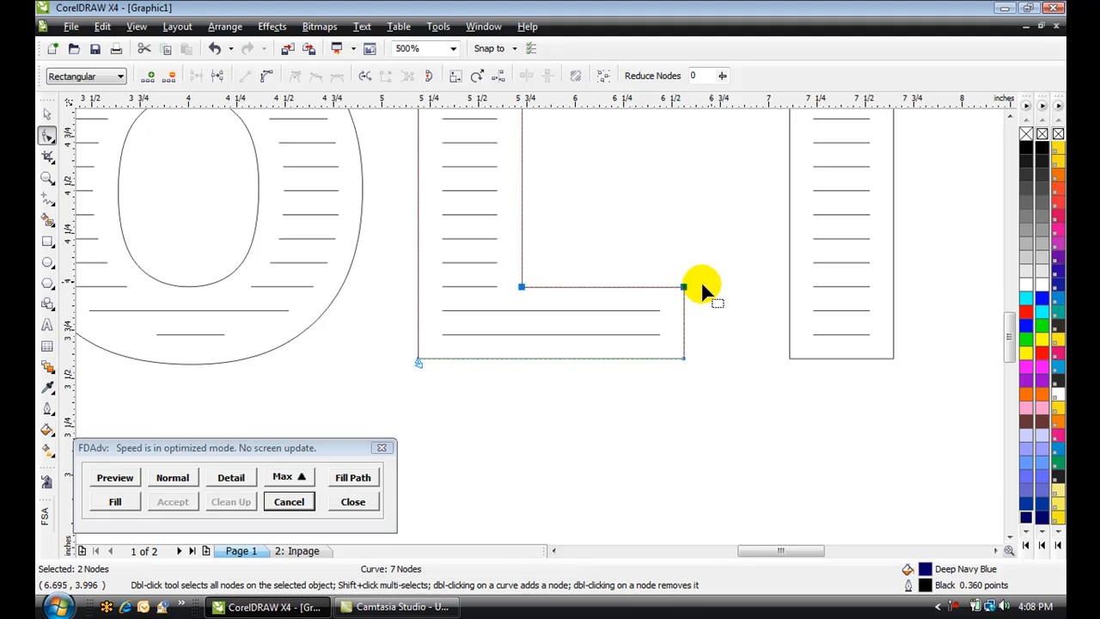
{"action": "left_click", "coordinate": [712, 283]}
Try extending the top fill line inside the O, then undo those edits
{"action": "scroll", "coordinate": [712, 283], "scroll_direction": "down", "scroll_amount": 1}
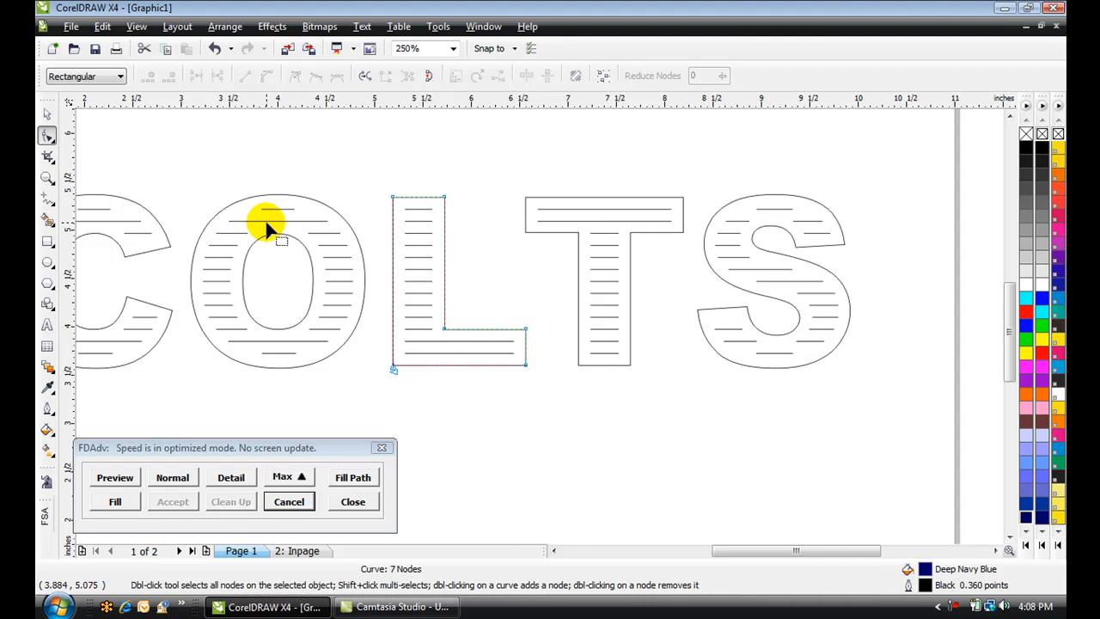
{"action": "scroll", "coordinate": [272, 219], "scroll_direction": "up", "scroll_amount": 1}
{"action": "left_click", "coordinate": [553, 315]}
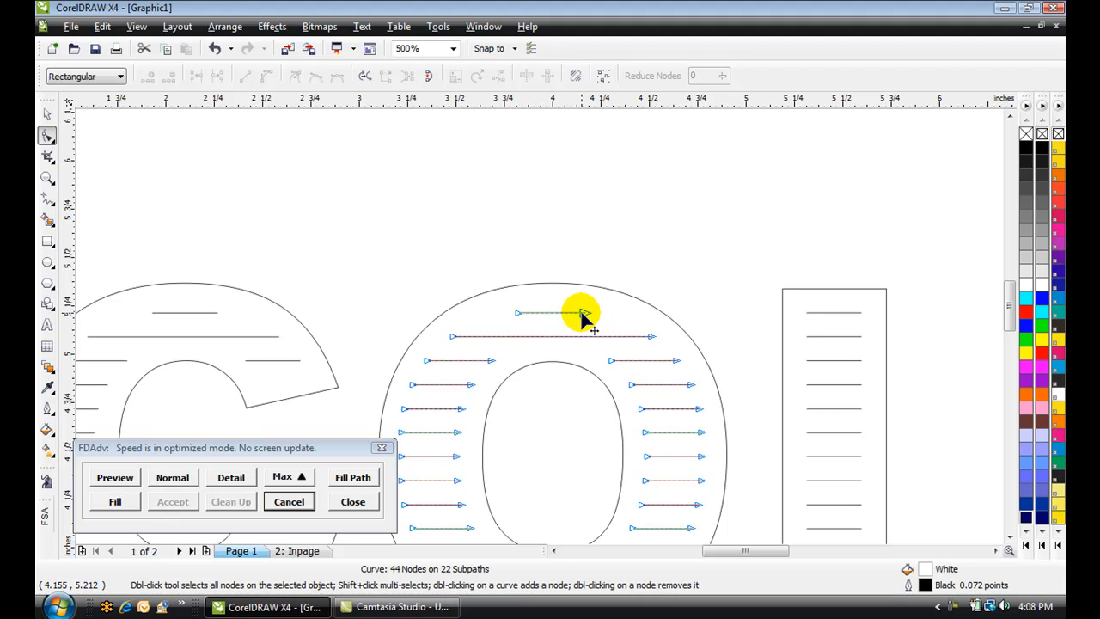
{"action": "left_click_drag", "start_coordinate": [581, 314], "coordinate": [605, 314]}
{"action": "left_click_drag", "start_coordinate": [518, 313], "coordinate": [493, 315]}
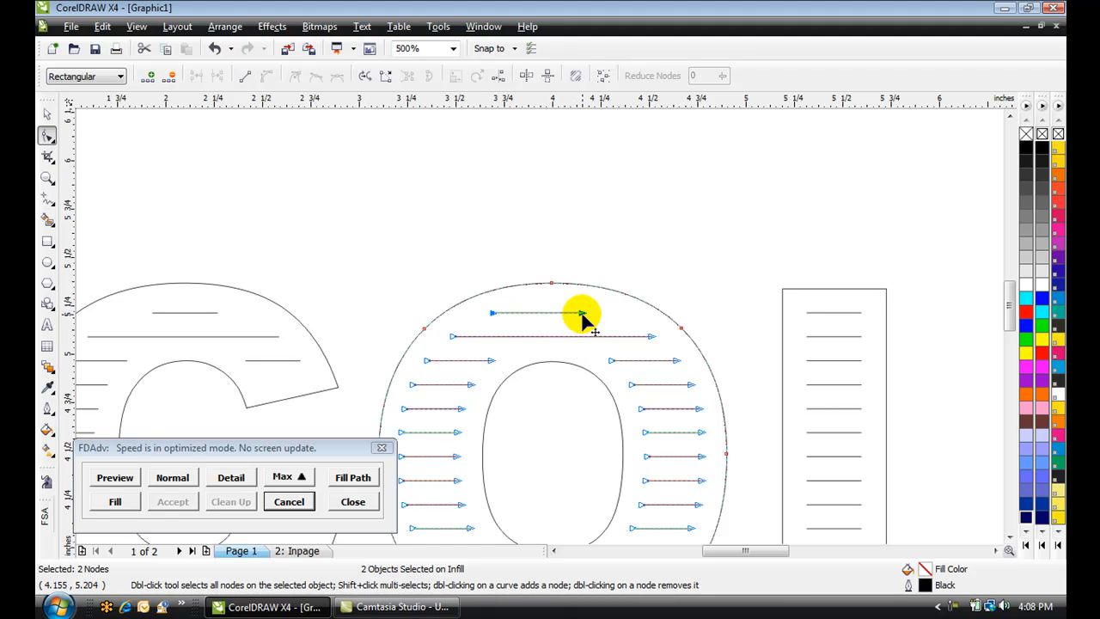
{"action": "left_click_drag", "start_coordinate": [581, 315], "coordinate": [616, 321]}
{"action": "key", "text": "ctrl+z"}
{"action": "key", "text": "ctrl+z"}
{"action": "key", "text": "ctrl+z"}
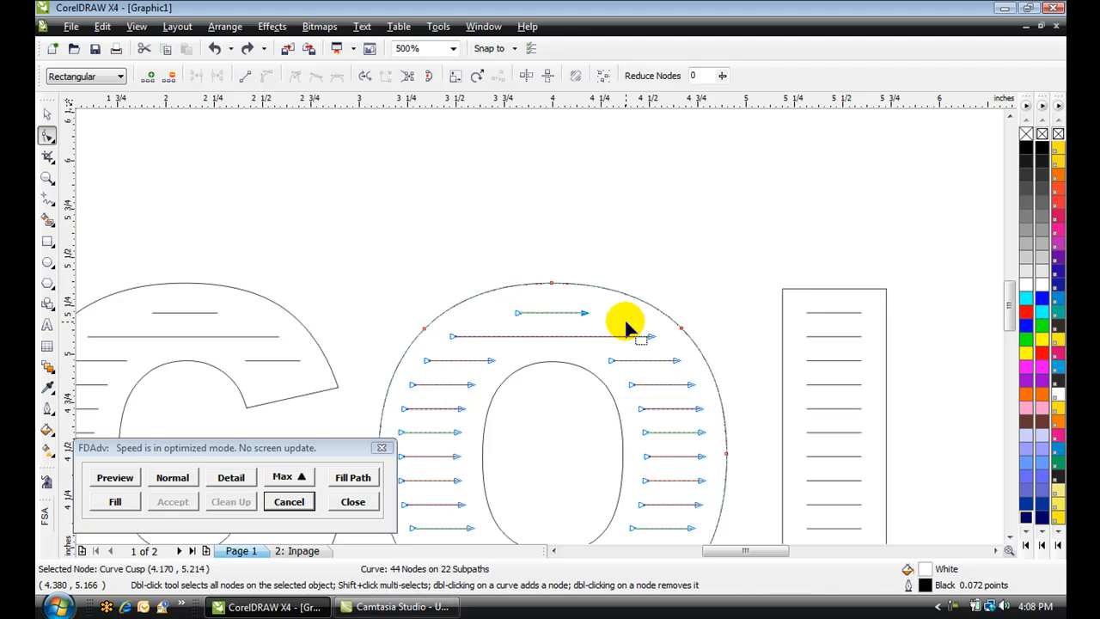
Select each letter in turn to check the edited outlines and fill lines
{"action": "left_click", "coordinate": [702, 269]}
{"action": "scroll", "coordinate": [702, 269], "scroll_direction": "down", "scroll_amount": 1}
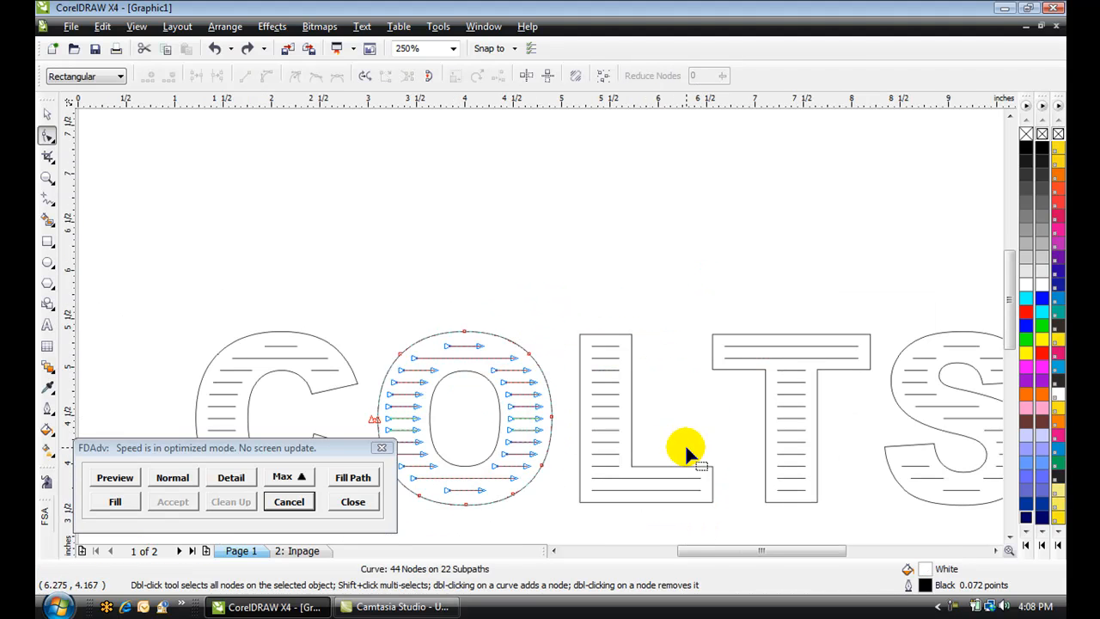
{"action": "scroll", "coordinate": [698, 443], "scroll_direction": "down", "scroll_amount": 1}
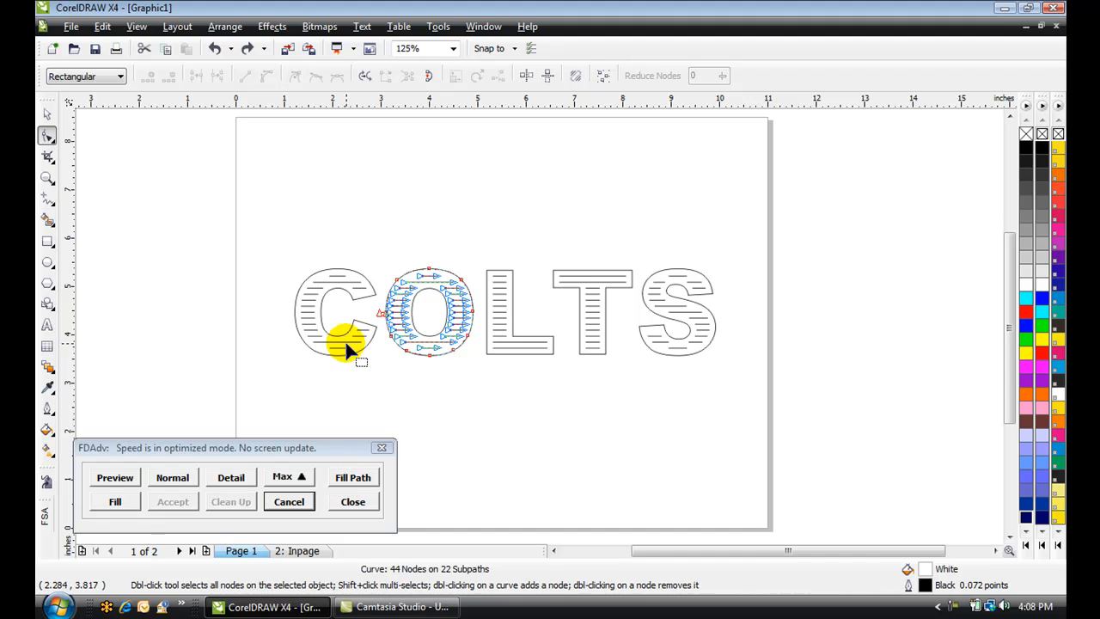
{"action": "key", "text": "space"}
{"action": "left_click", "coordinate": [256, 334]}
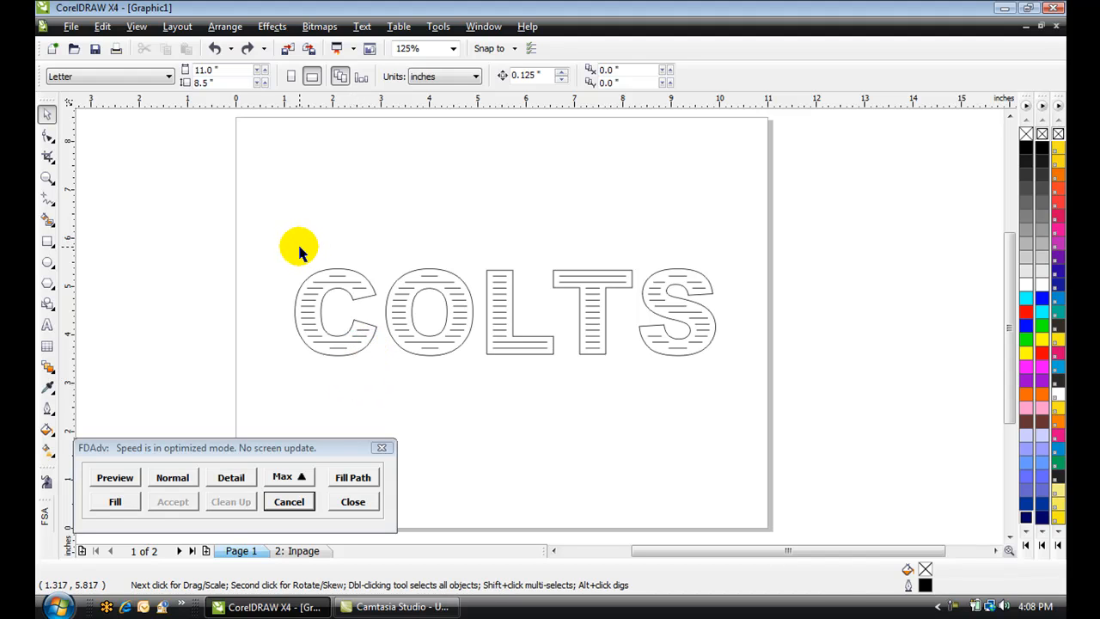
{"action": "left_click", "coordinate": [355, 352]}
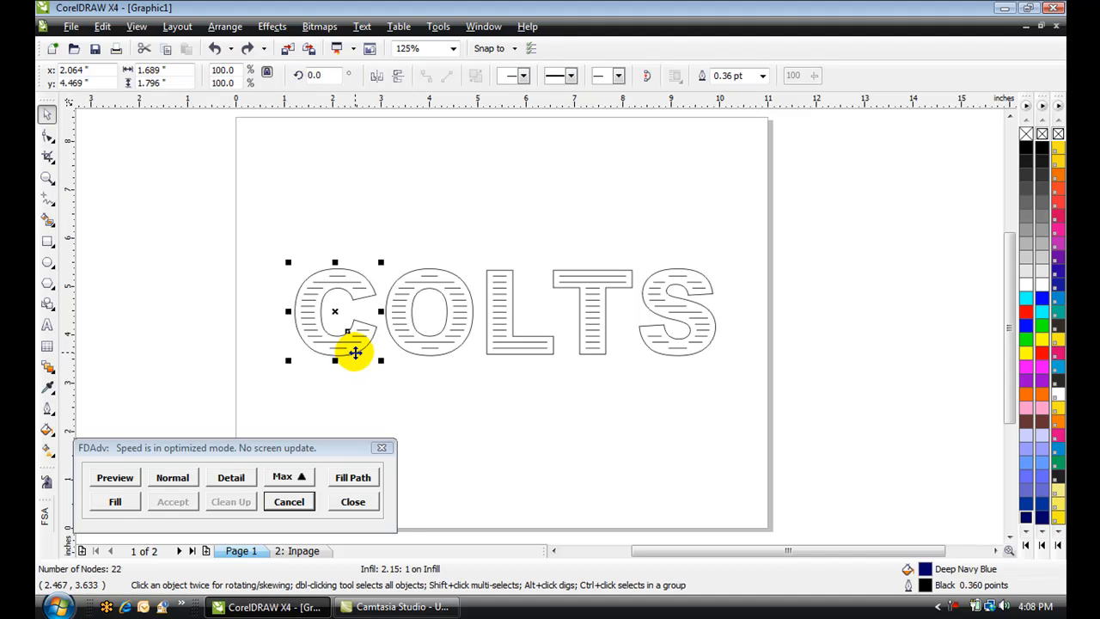
{"action": "left_click", "coordinate": [428, 362]}
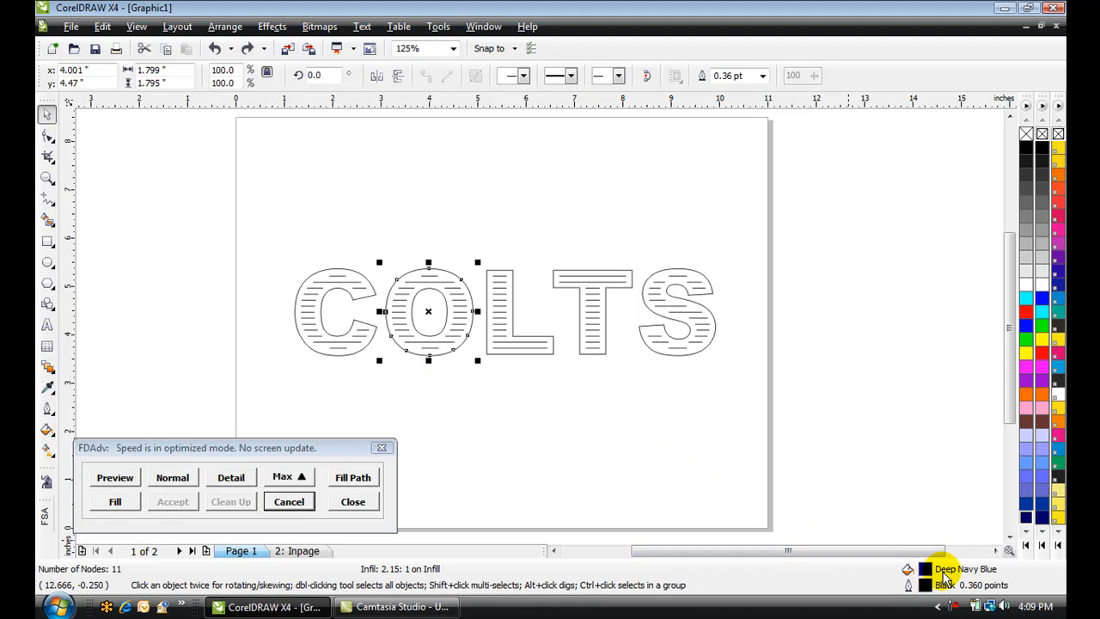
{"action": "left_click", "coordinate": [555, 356]}
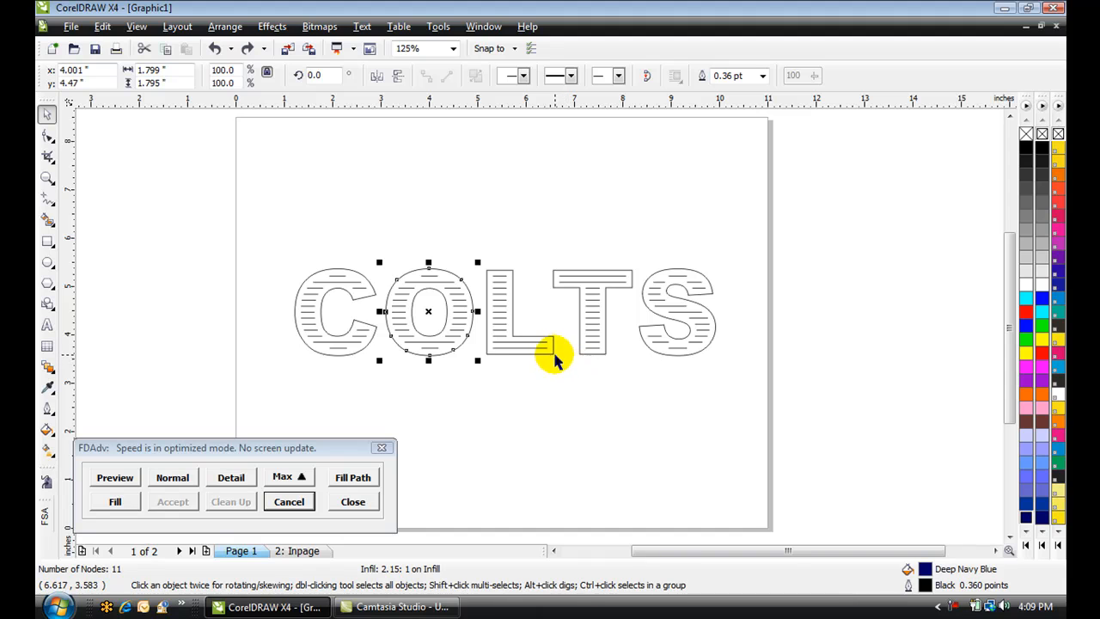
{"action": "left_click", "coordinate": [590, 361]}
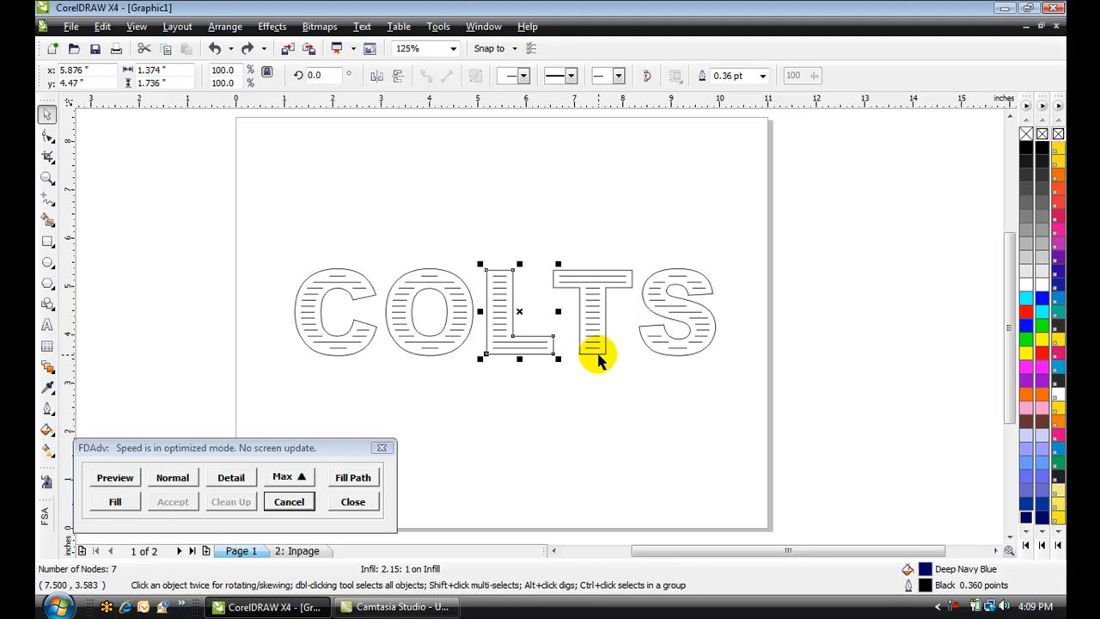
{"action": "left_click", "coordinate": [665, 358]}
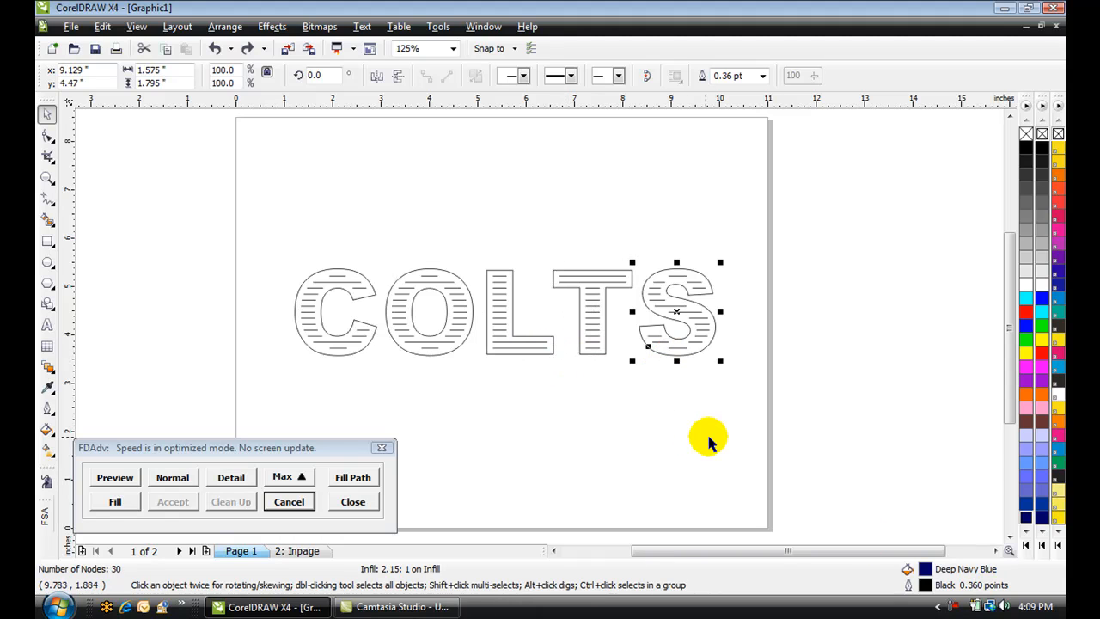
Run the rhinestone fill on the letters, turning off the warning message before confirming
{"action": "left_click", "coordinate": [115, 503]}
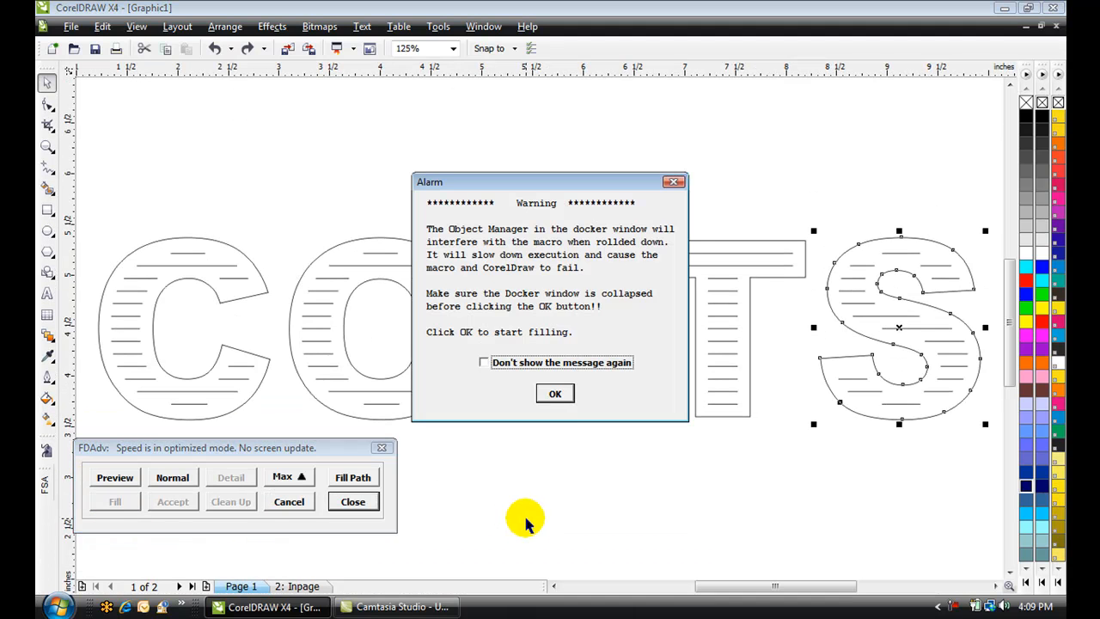
{"action": "left_click", "coordinate": [486, 363]}
{"action": "left_click", "coordinate": [556, 394]}
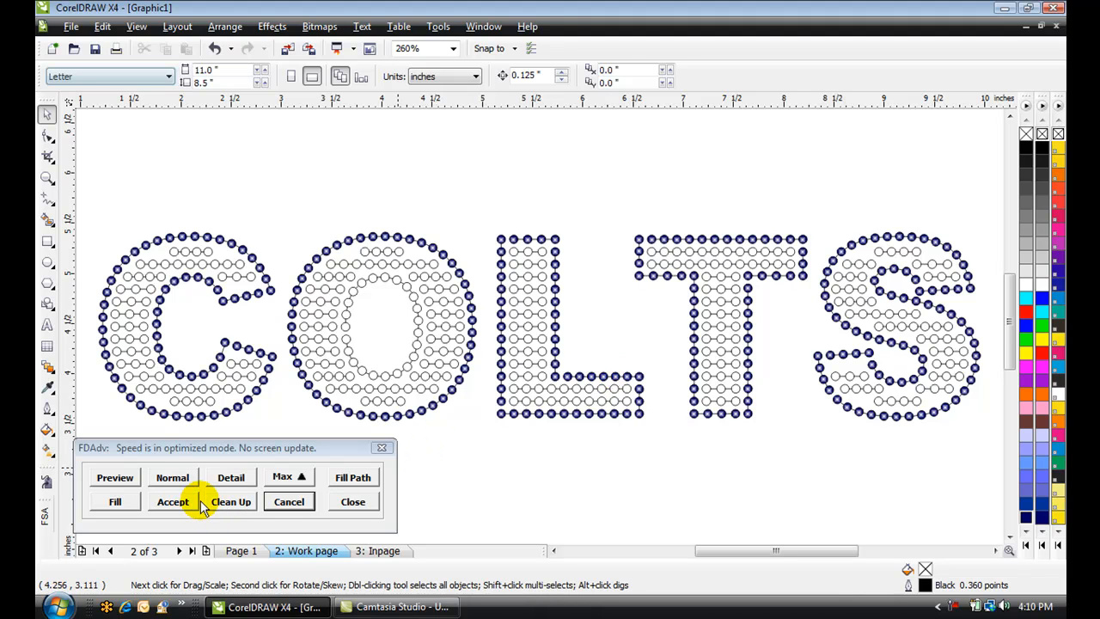
Preview the finished rhinestone design, then switch back to normal view and zoom in to inspect it
{"action": "left_click", "coordinate": [115, 478]}
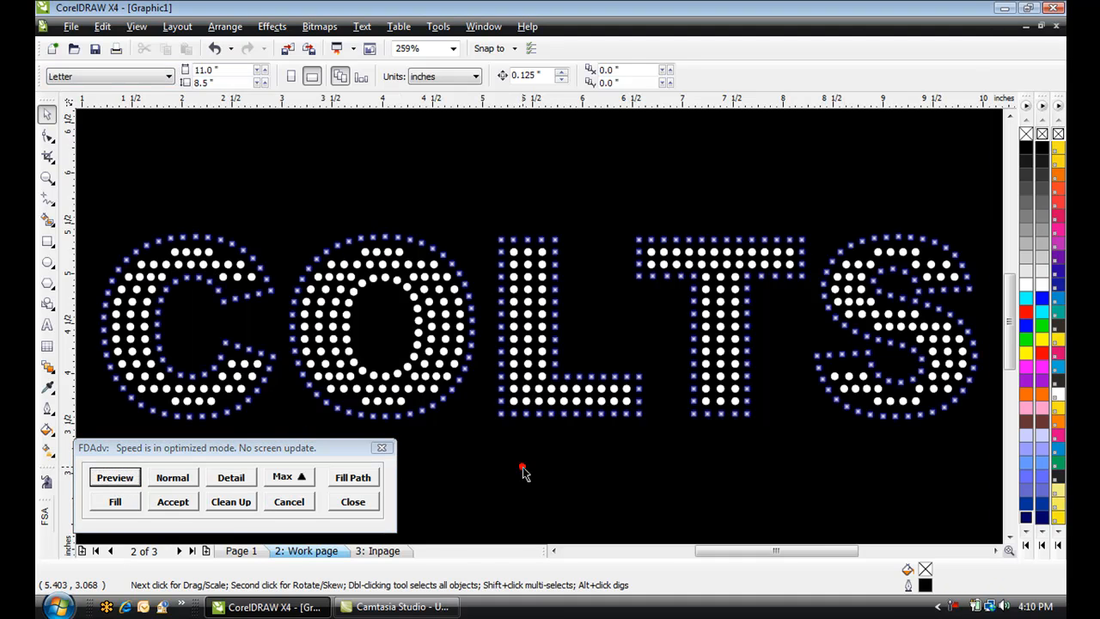
{"action": "scroll", "coordinate": [522, 471], "scroll_direction": "down", "scroll_amount": 2}
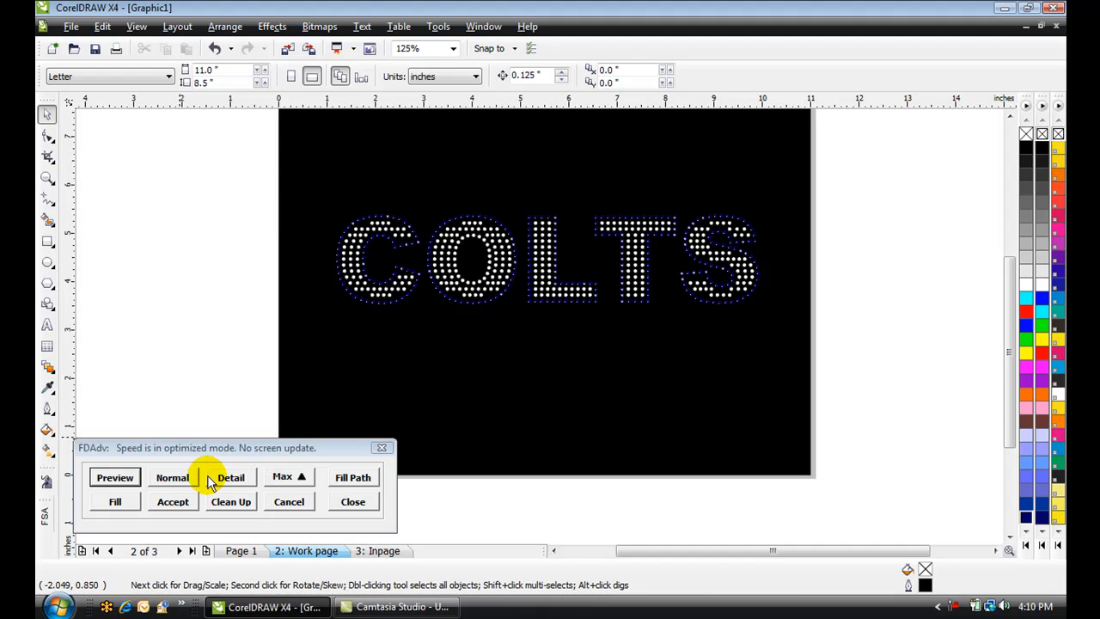
{"action": "left_click", "coordinate": [175, 482]}
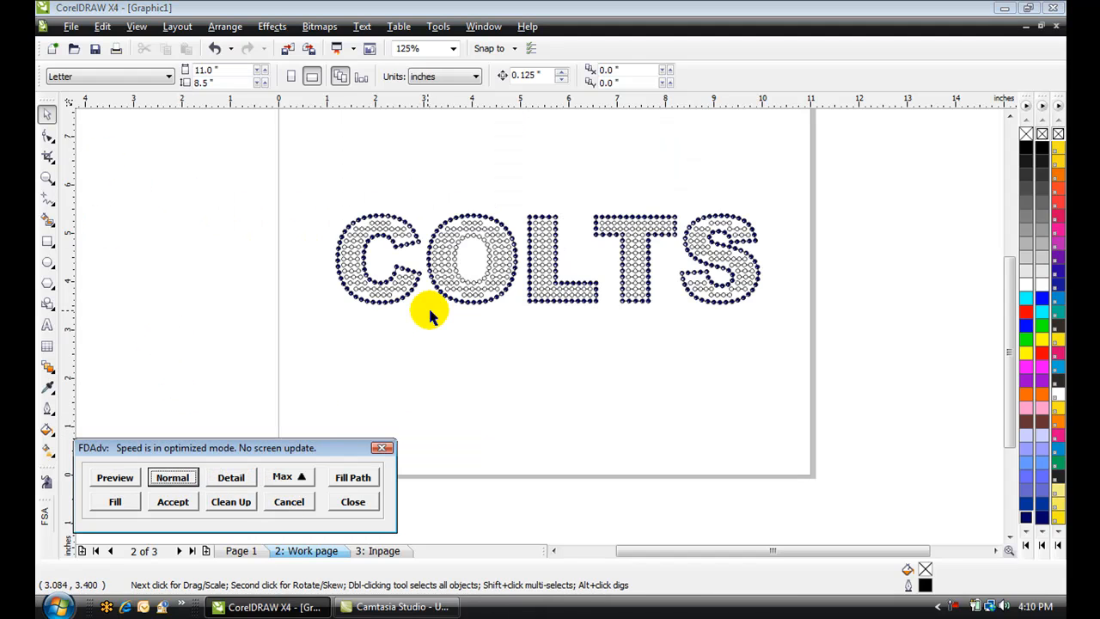
{"action": "left_click", "coordinate": [386, 342]}
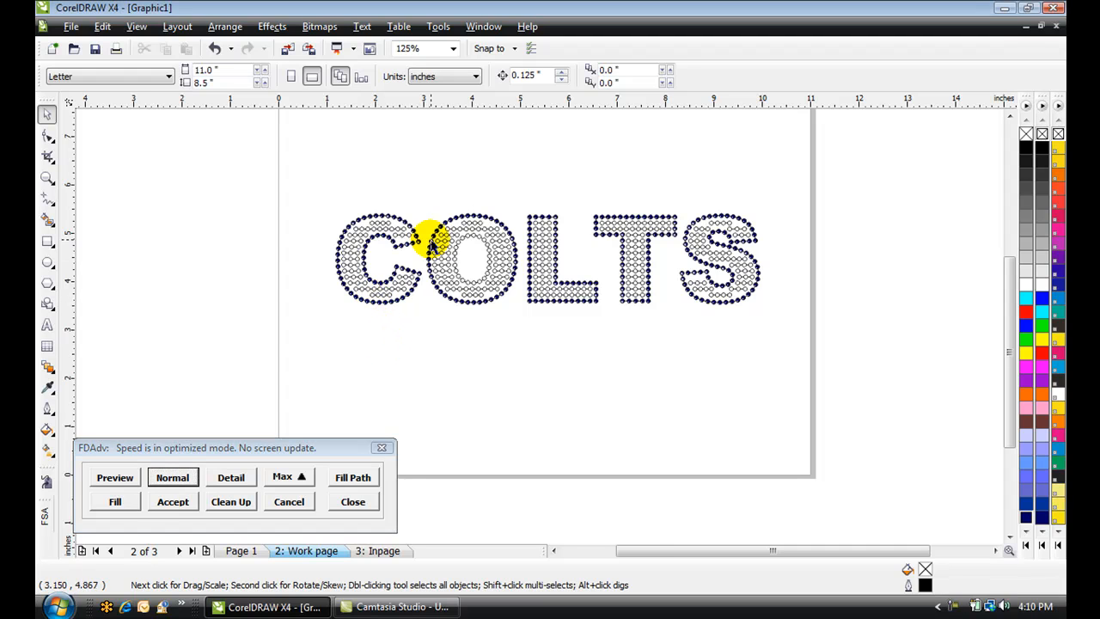
{"action": "scroll", "coordinate": [458, 254], "scroll_direction": "up", "scroll_amount": 1}
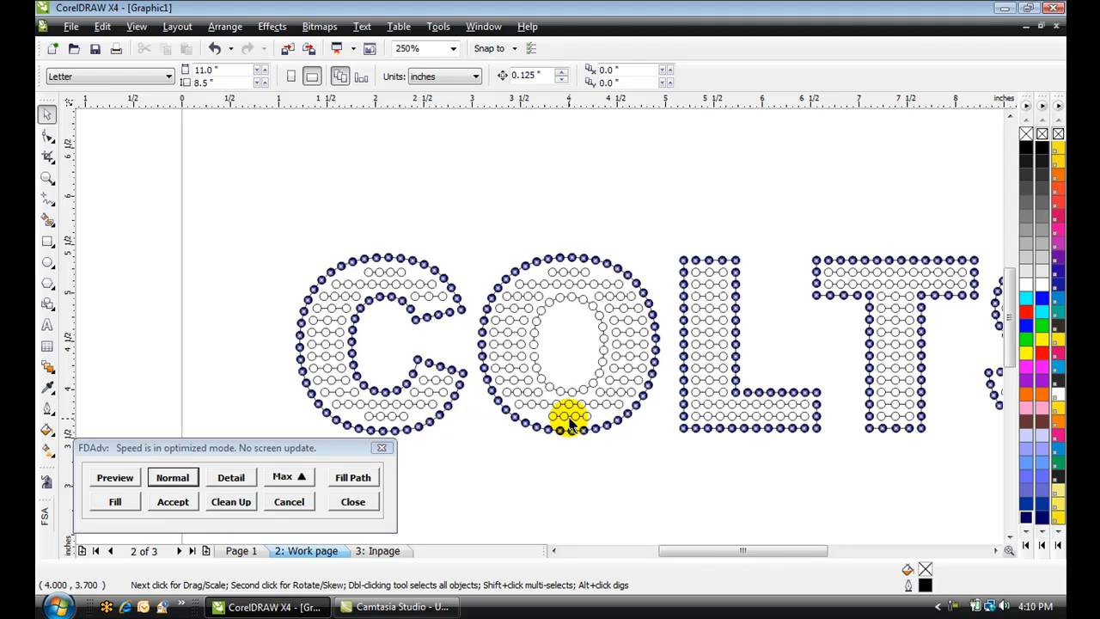
Lengthen the bottom fill line inside the O by moving both end nodes outward, and set its blend to 4 steps
{"action": "scroll", "coordinate": [570, 422], "scroll_direction": "up", "scroll_amount": 4}
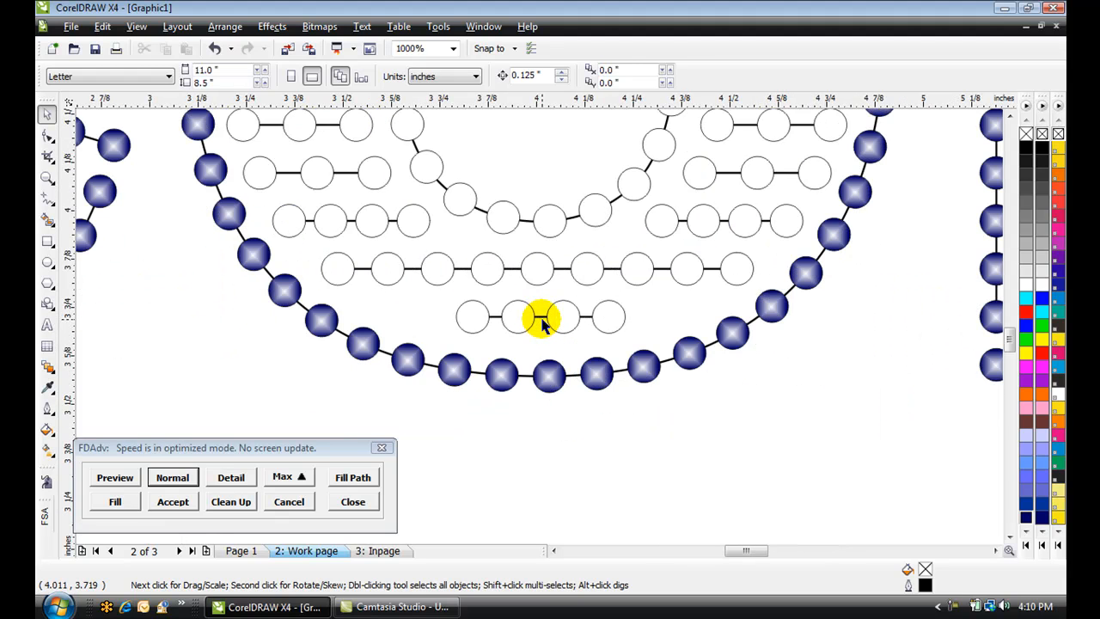
{"action": "left_click", "coordinate": [540, 318]}
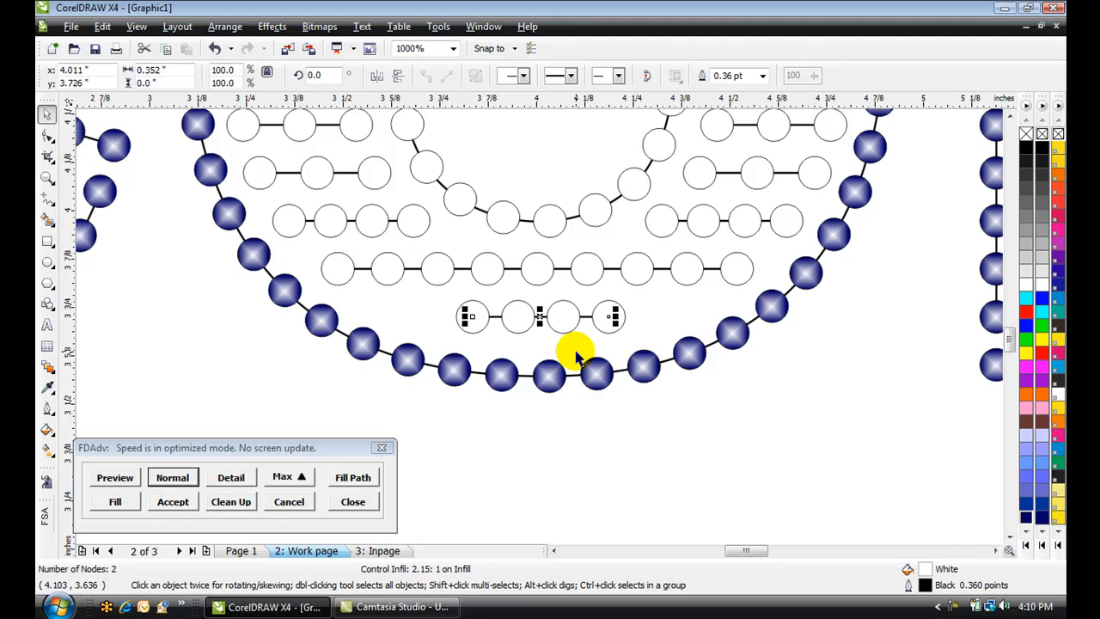
{"action": "key", "text": "F10"}
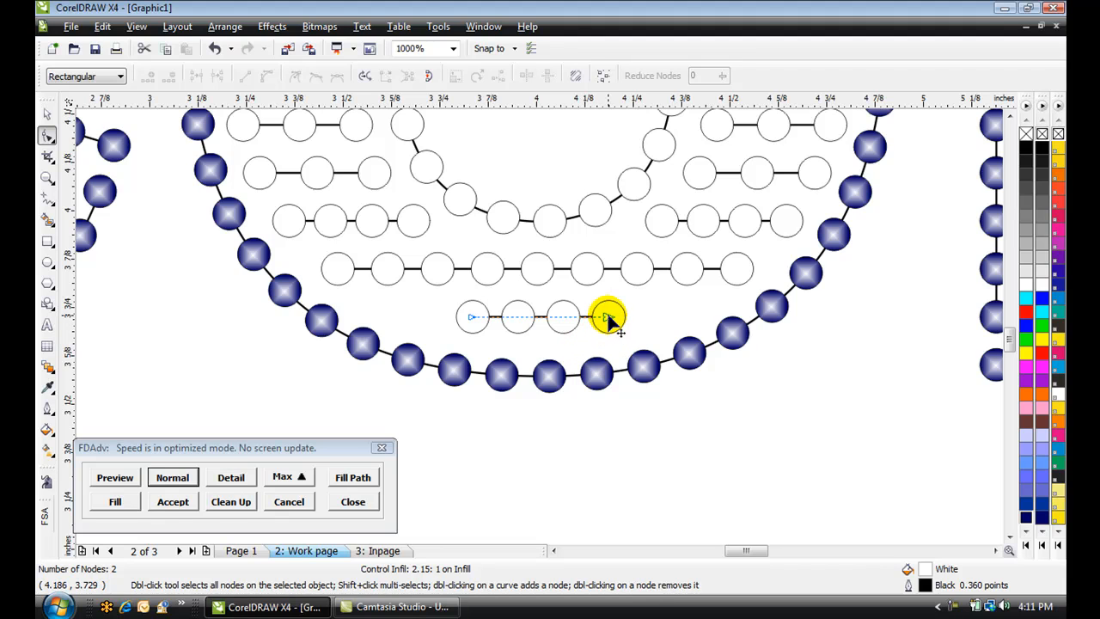
{"action": "left_click_drag", "start_coordinate": [608, 318], "coordinate": [659, 317]}
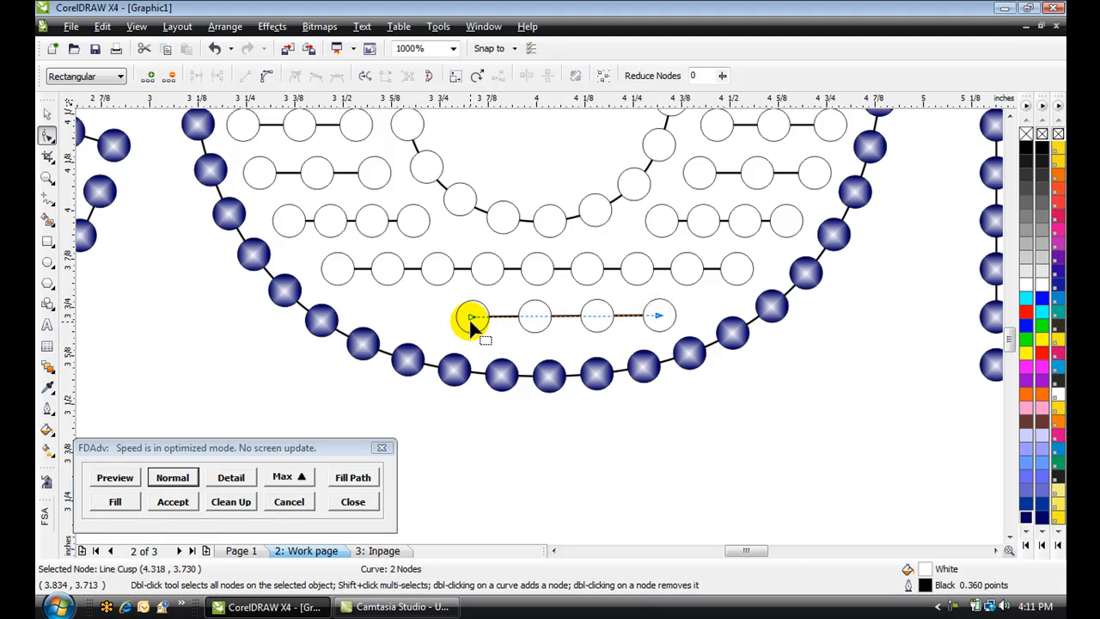
{"action": "left_click_drag", "start_coordinate": [472, 319], "coordinate": [418, 319]}
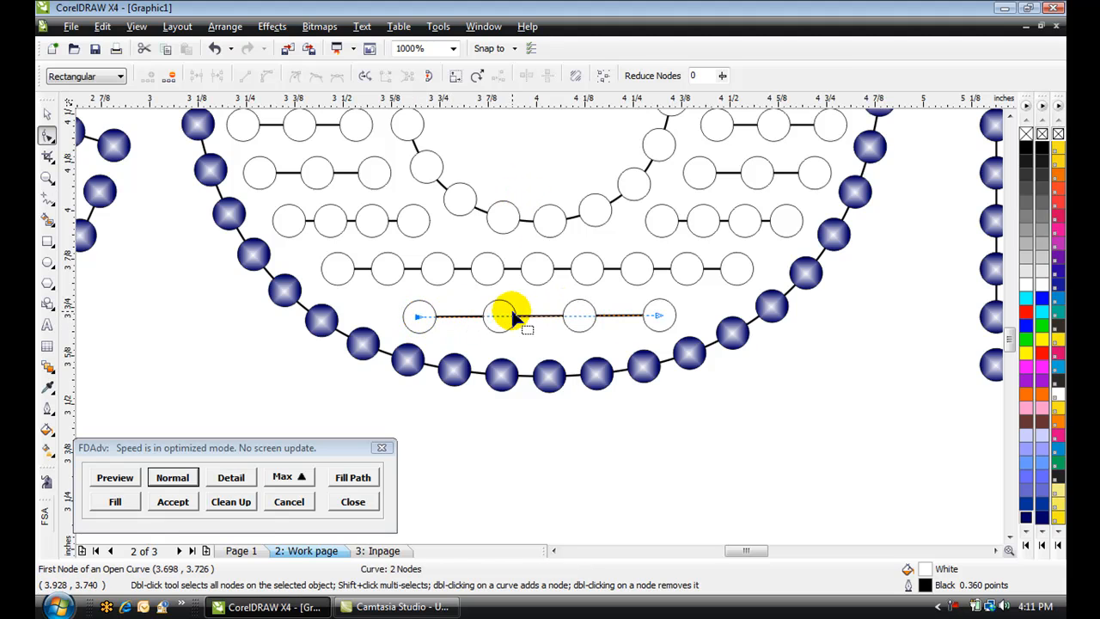
{"action": "key", "text": "space"}
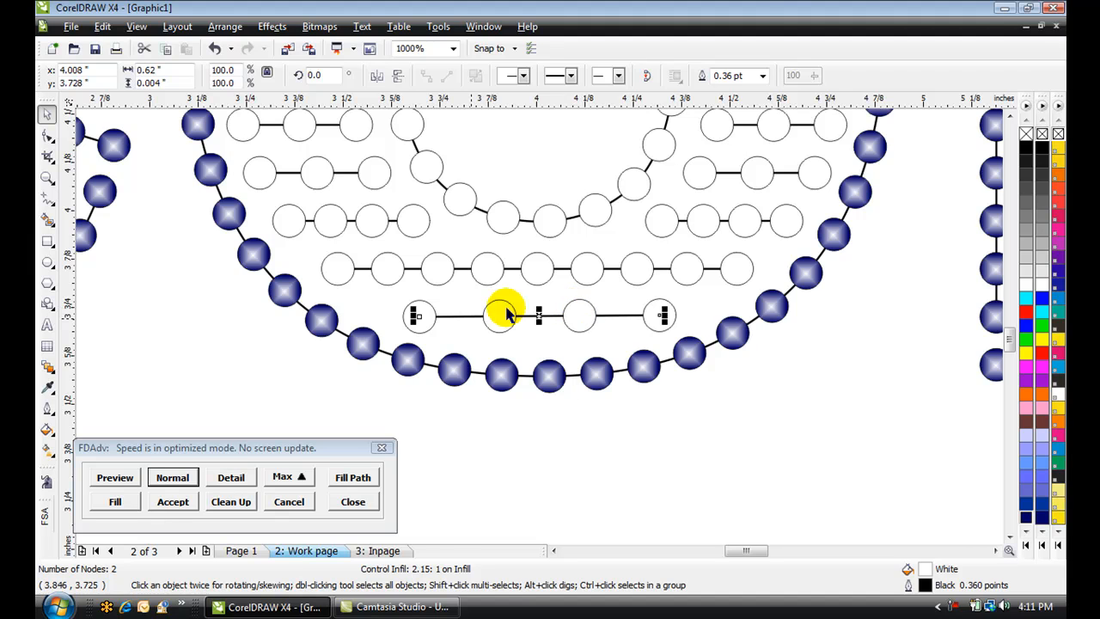
{"action": "left_click", "coordinate": [579, 314]}
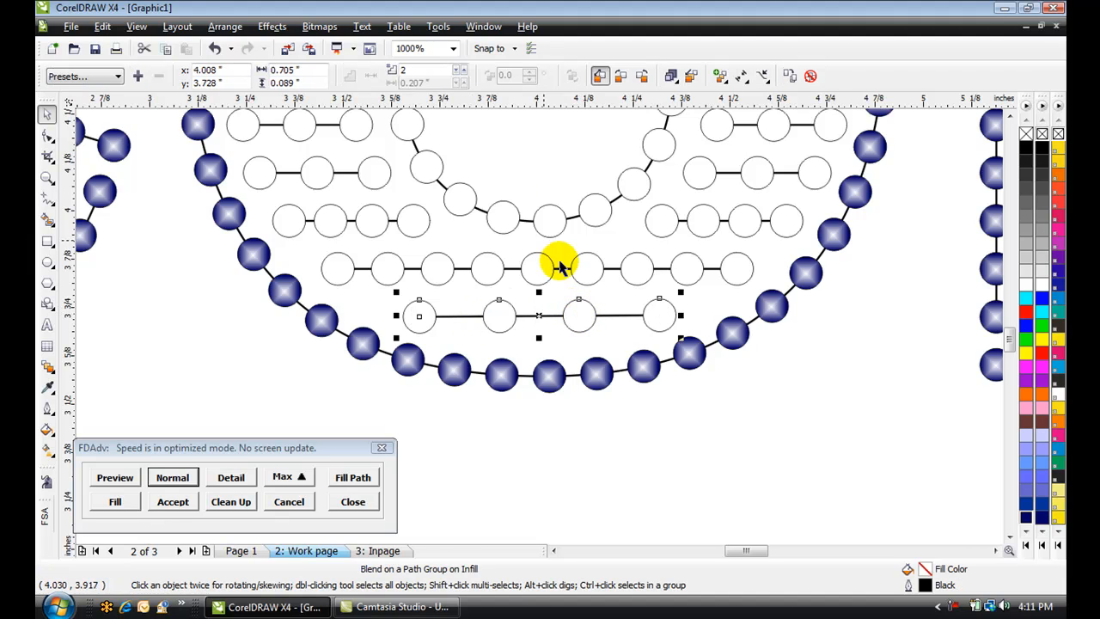
{"action": "left_click", "coordinate": [462, 71]}
{"action": "left_click", "coordinate": [462, 70]}
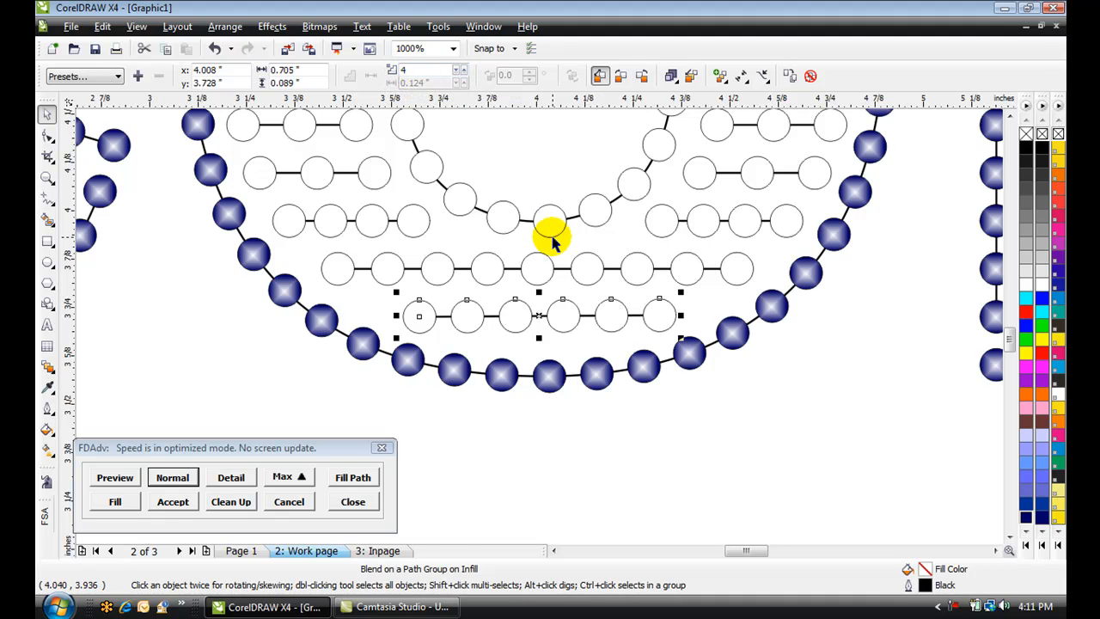
{"action": "left_click", "coordinate": [553, 430]}
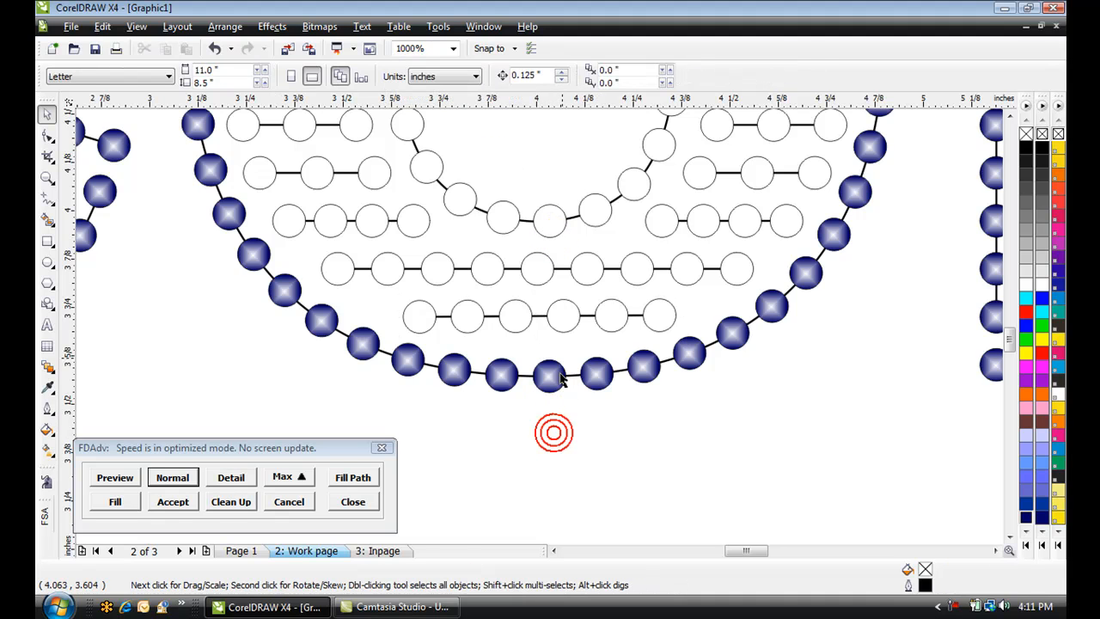
Move the lengthened fill line up above the top of the O
{"action": "left_click", "coordinate": [570, 317]}
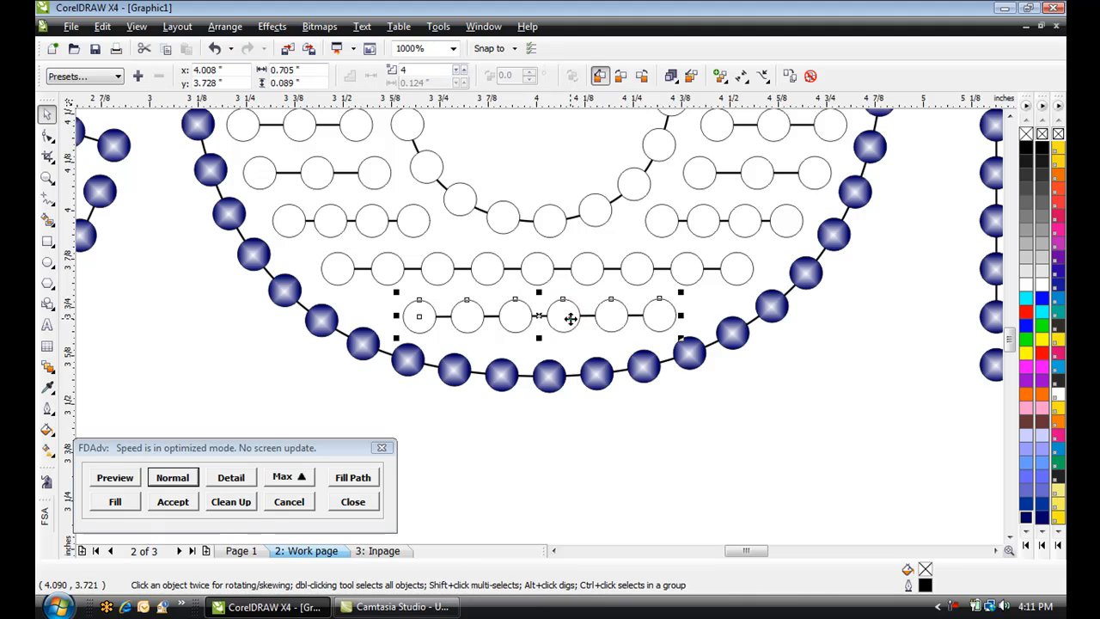
{"action": "left_click", "coordinate": [570, 319]}
{"action": "scroll", "coordinate": [570, 320], "scroll_direction": "down", "scroll_amount": 4}
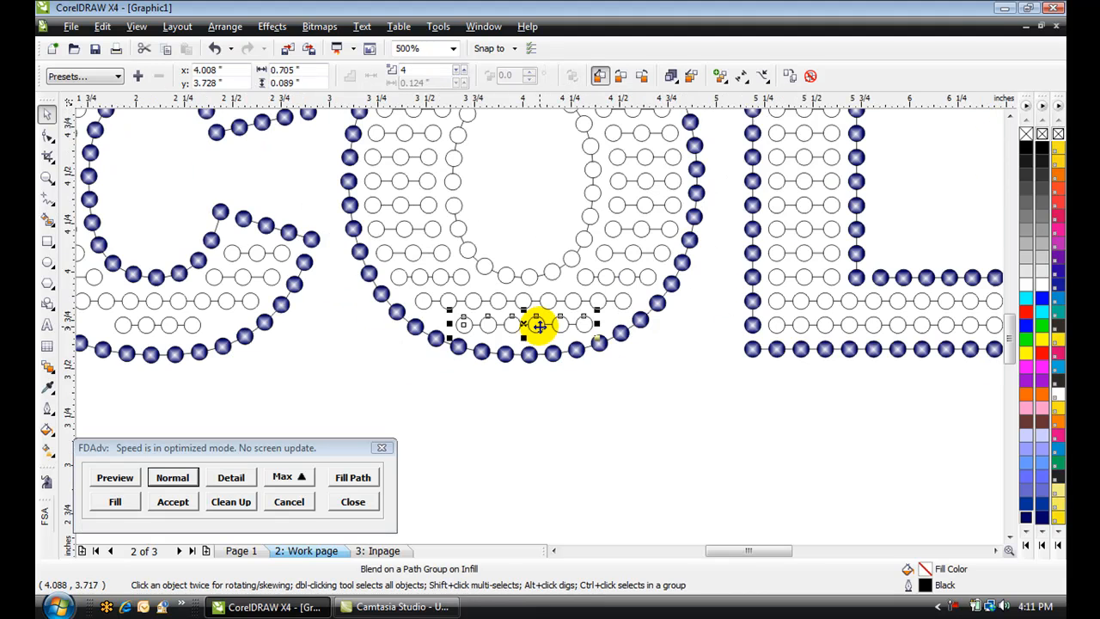
{"action": "left_click_drag", "start_coordinate": [537, 324], "coordinate": [543, 153]}
{"action": "scroll", "coordinate": [546, 204], "scroll_direction": "up", "scroll_amount": 2}
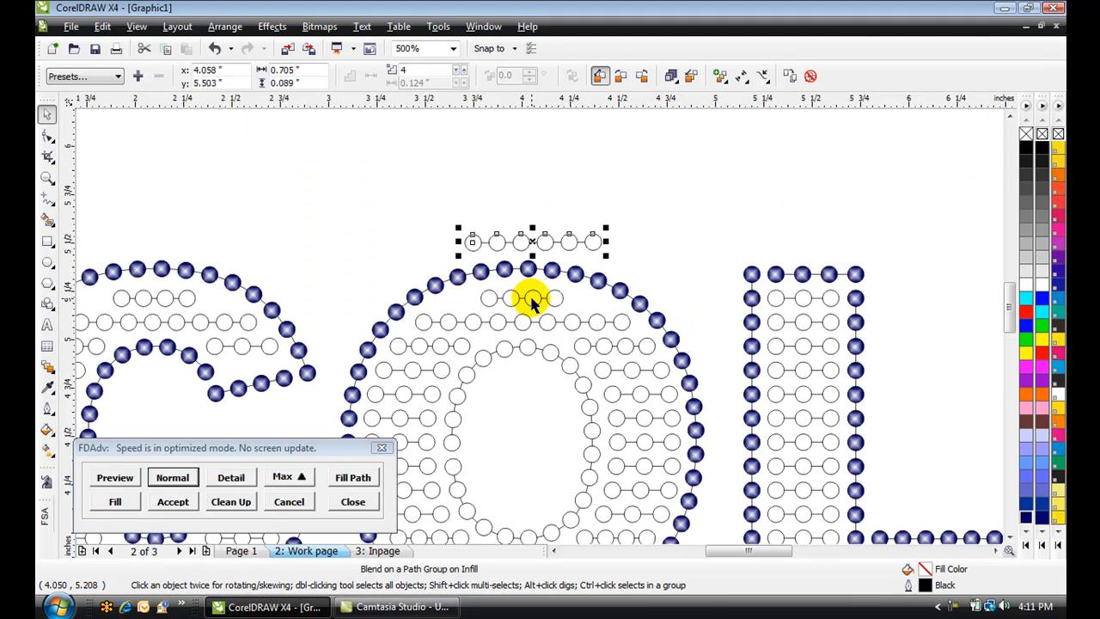
Color the O's top fill line blue, then align the lengthened line's horizontal center with it
{"action": "left_click", "coordinate": [530, 298]}
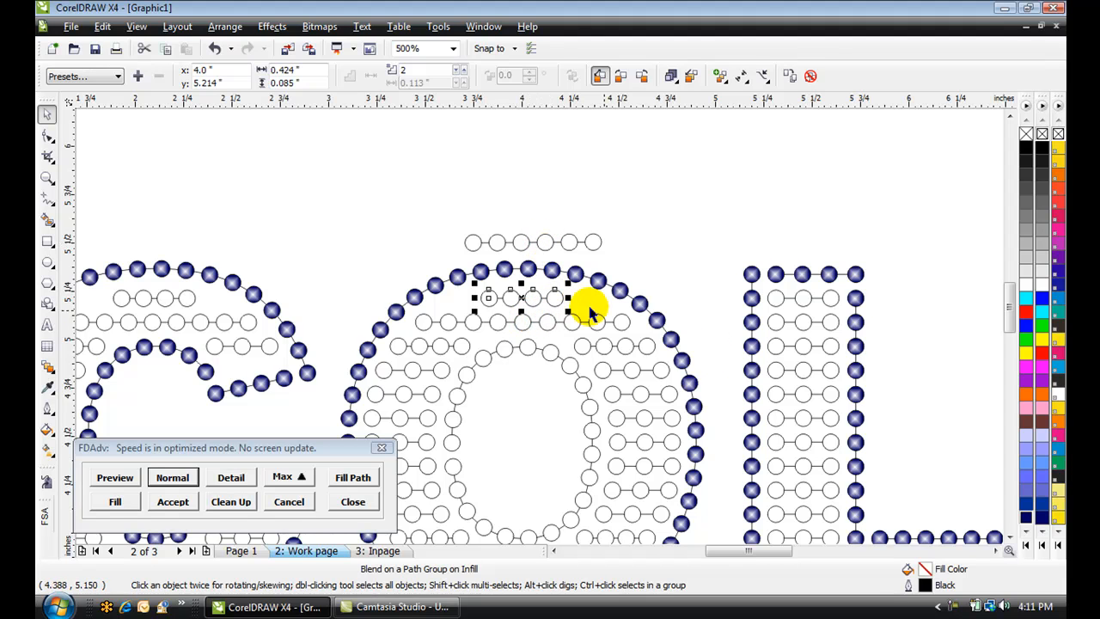
{"action": "left_click", "coordinate": [1027, 326]}
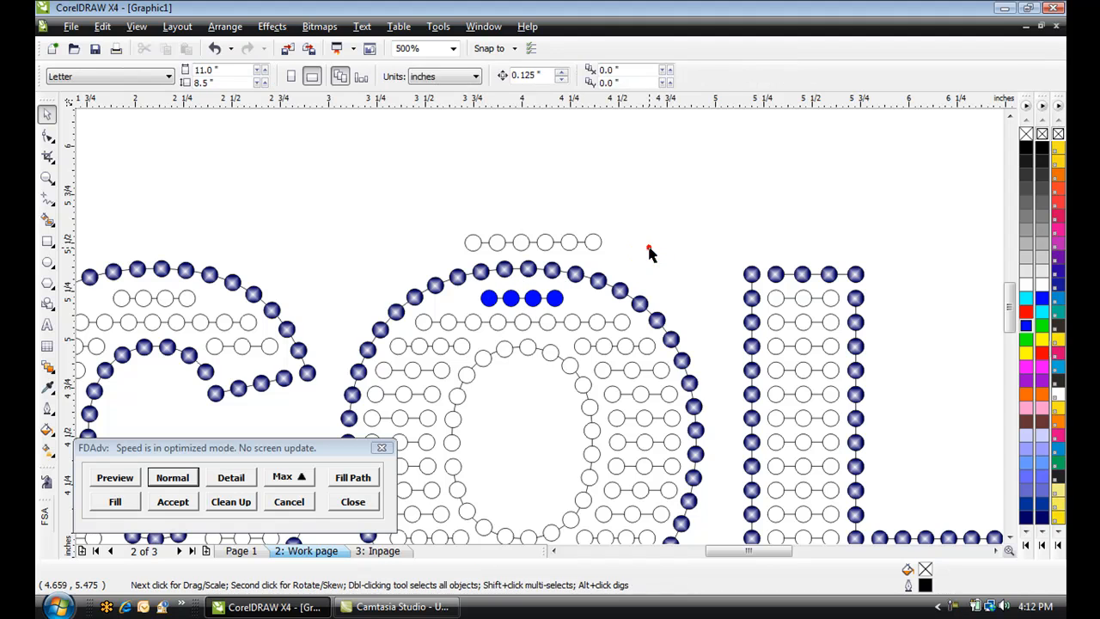
{"action": "left_click", "coordinate": [571, 241]}
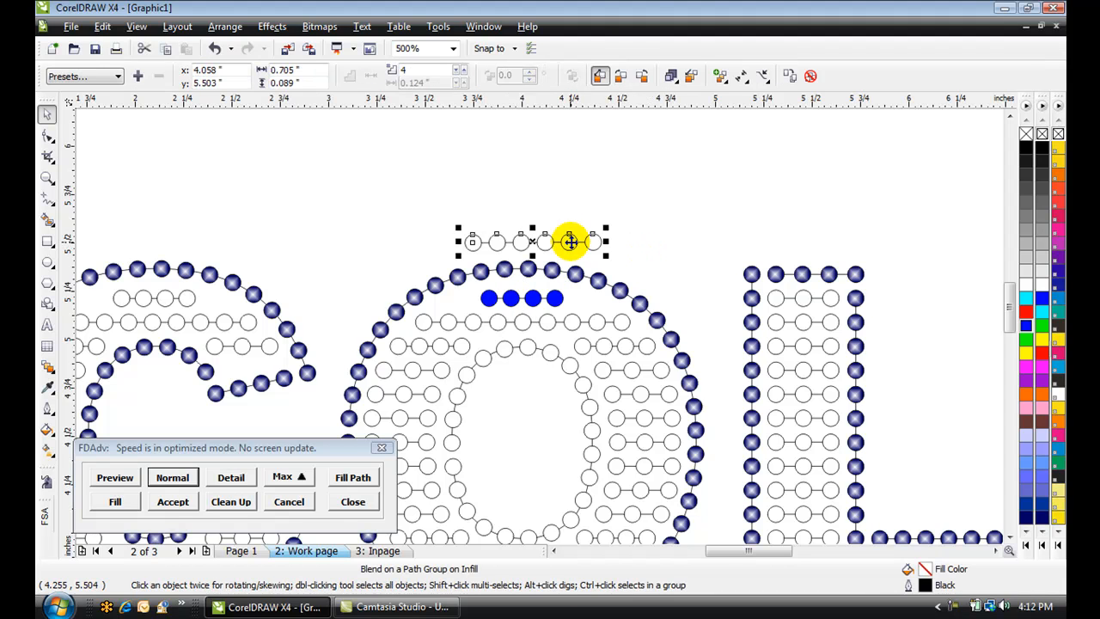
{"action": "left_click", "coordinate": [534, 299], "text": "shift"}
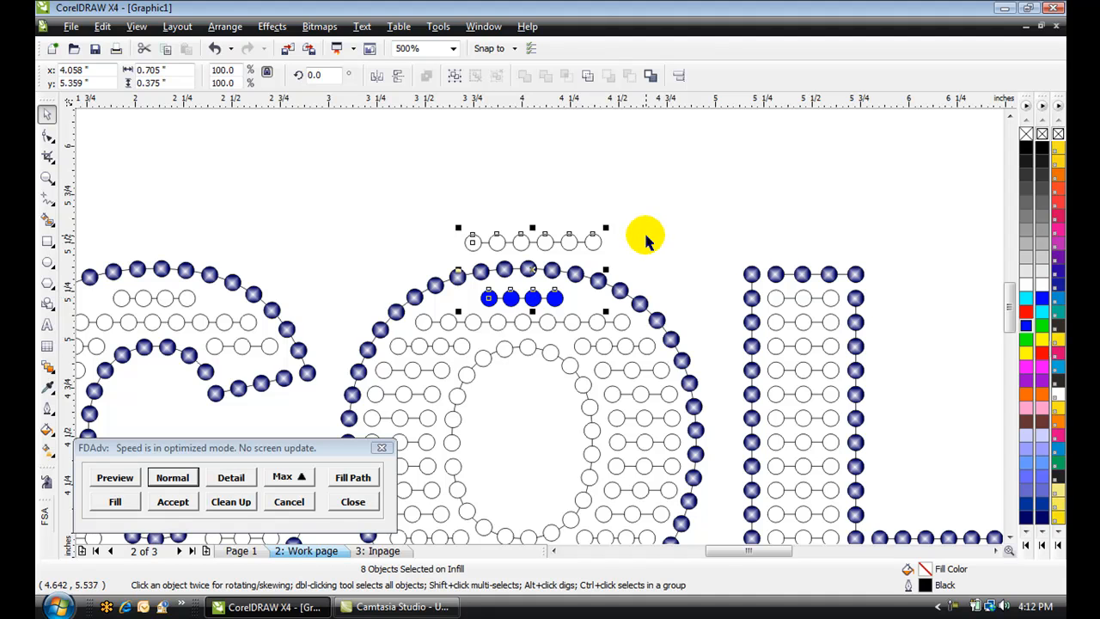
{"action": "key", "text": "e"}
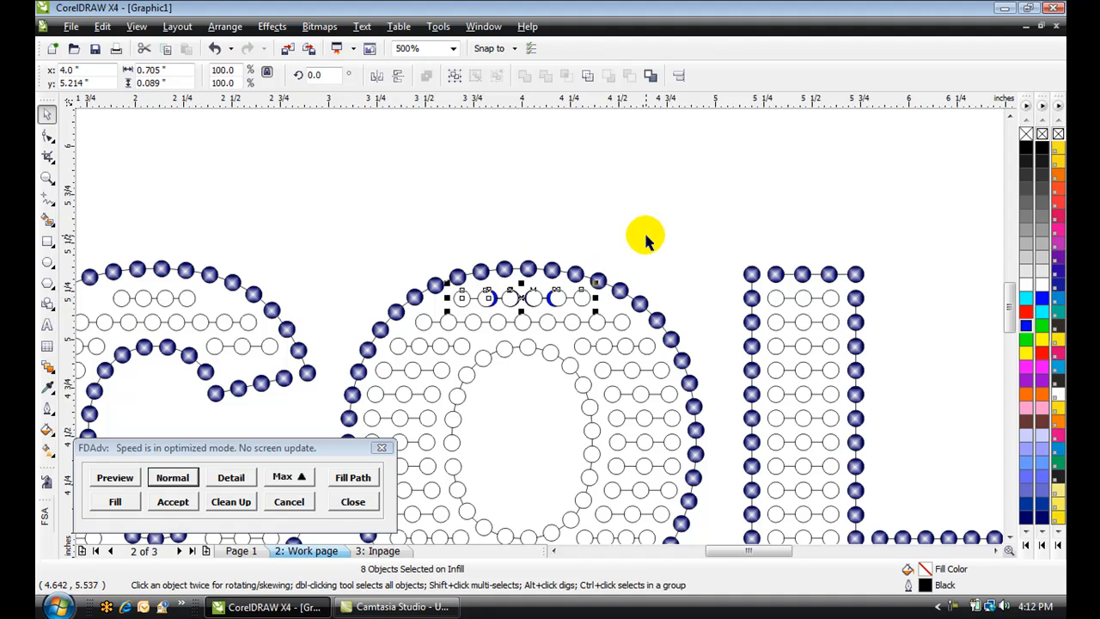
{"action": "left_click", "coordinate": [645, 238]}
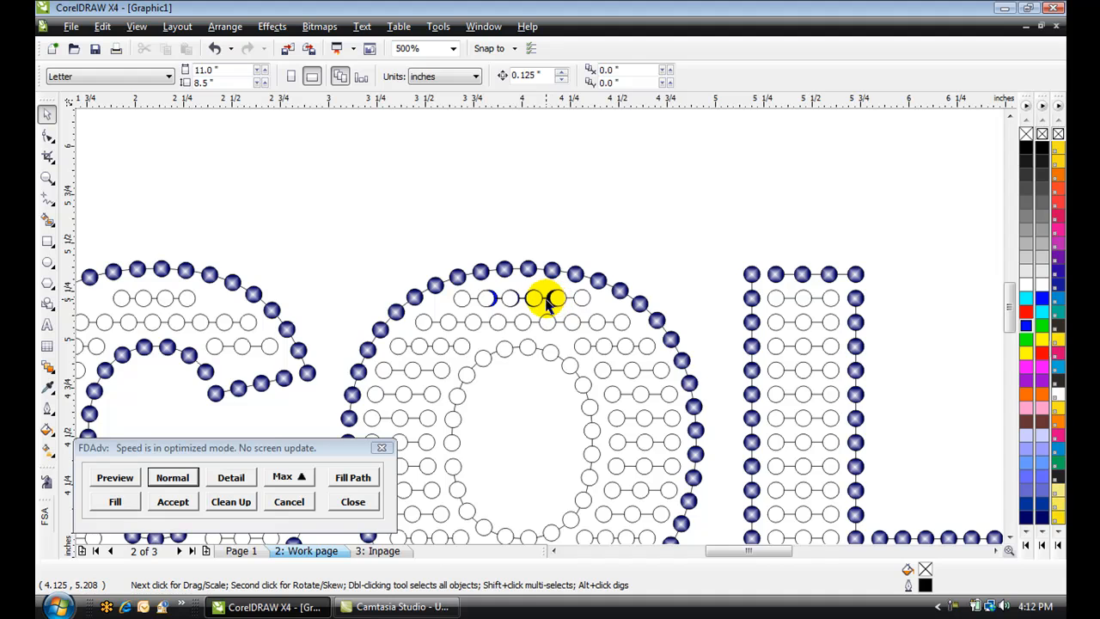
Delete the original blue top fill line of the O
{"action": "scroll", "coordinate": [554, 303], "scroll_direction": "up", "scroll_amount": 3}
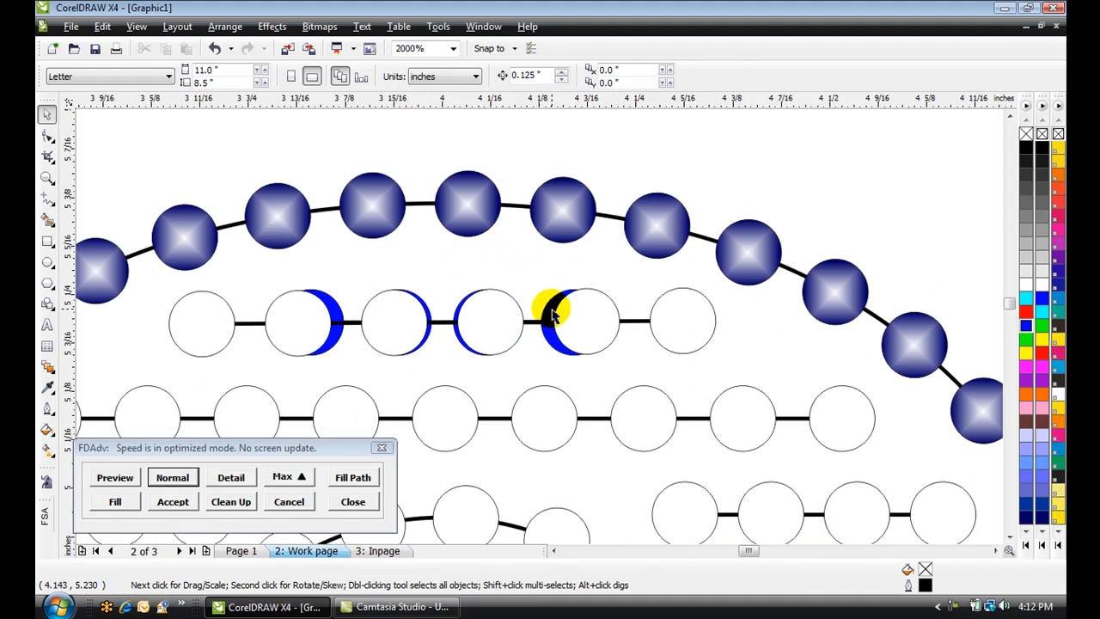
{"action": "left_click", "coordinate": [553, 316]}
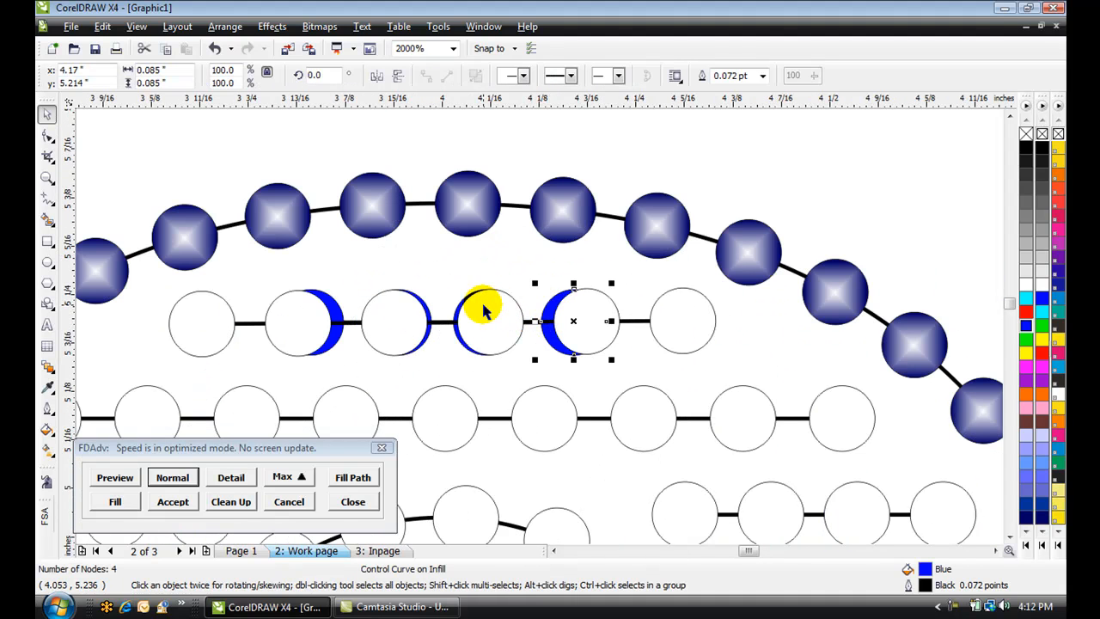
{"action": "left_click", "coordinate": [458, 312]}
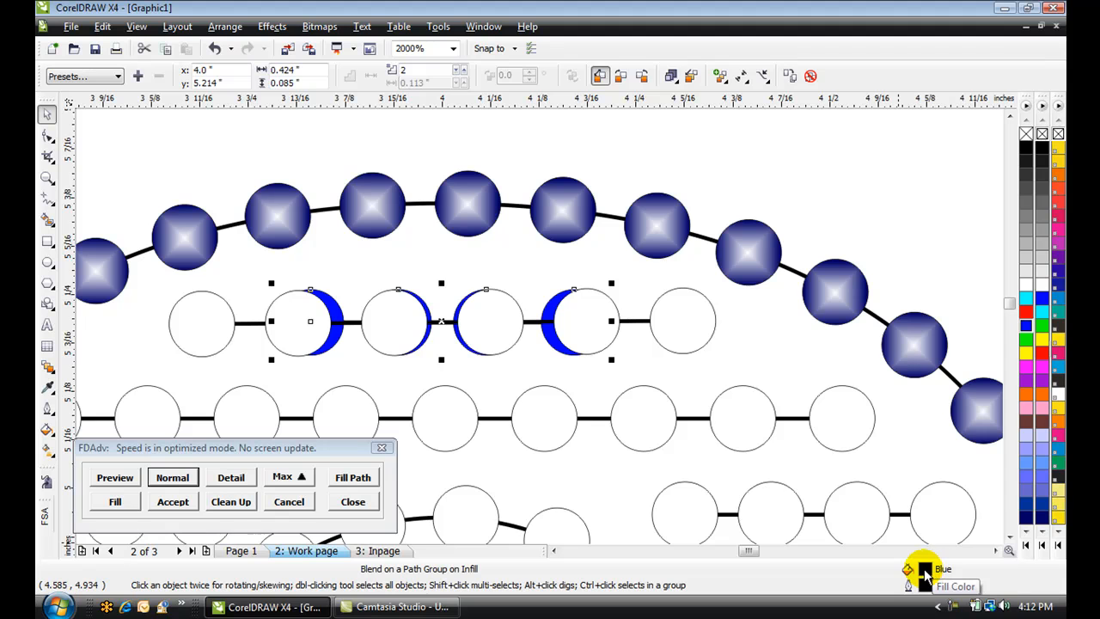
{"action": "key", "text": "Delete"}
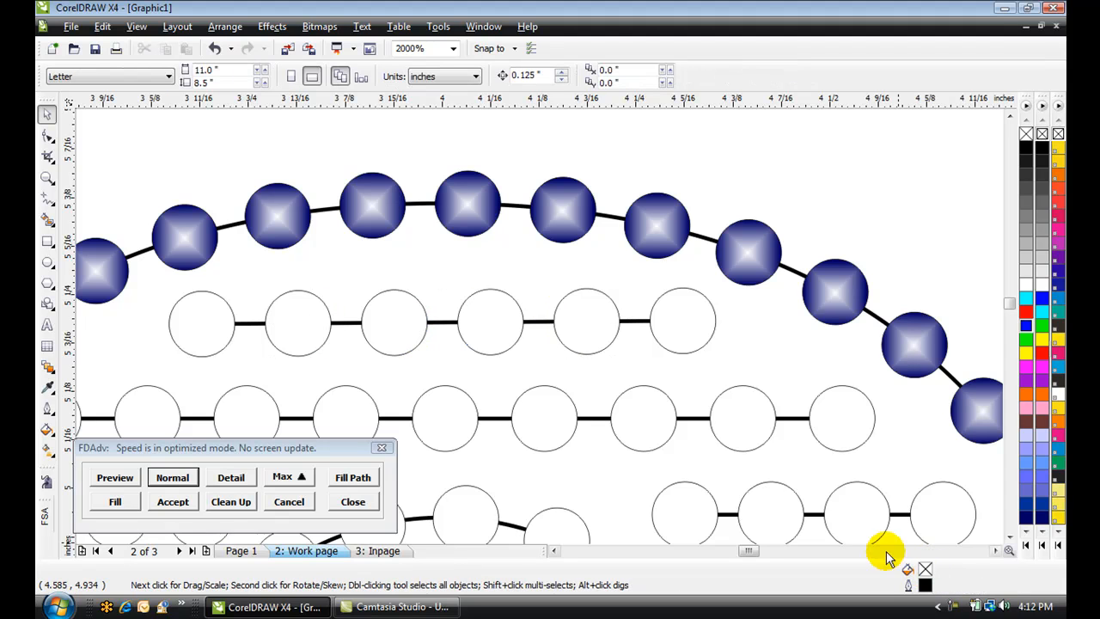
Copy the lengthened fill line to a spot above the C
{"action": "scroll", "coordinate": [516, 335], "scroll_direction": "down", "scroll_amount": 2}
{"action": "scroll", "coordinate": [539, 324], "scroll_direction": "down", "scroll_amount": 1}
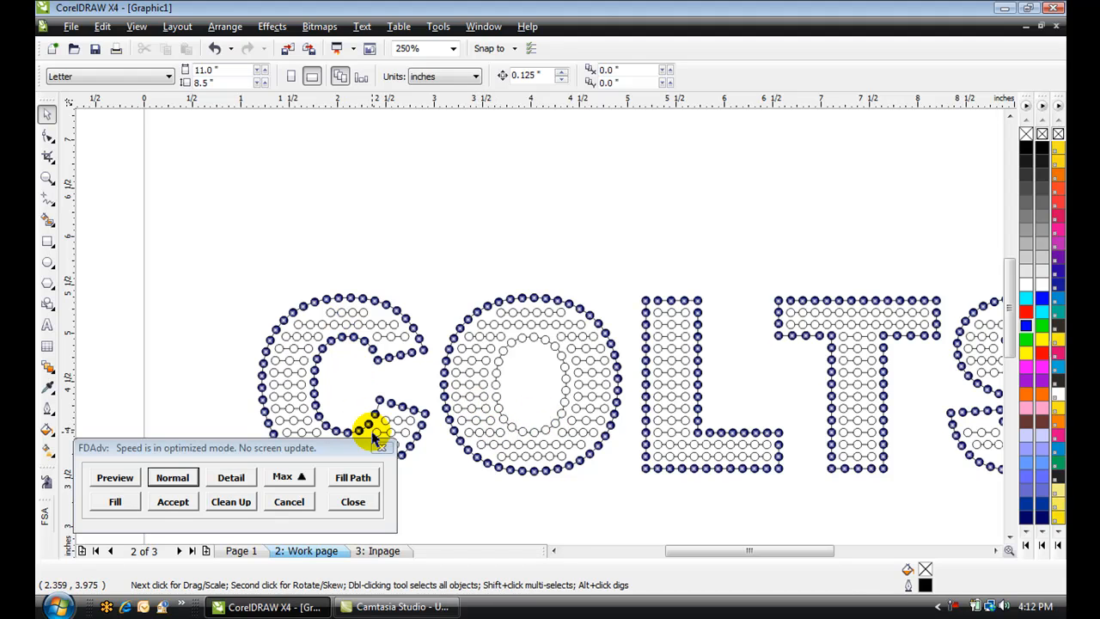
{"action": "left_click", "coordinate": [533, 313]}
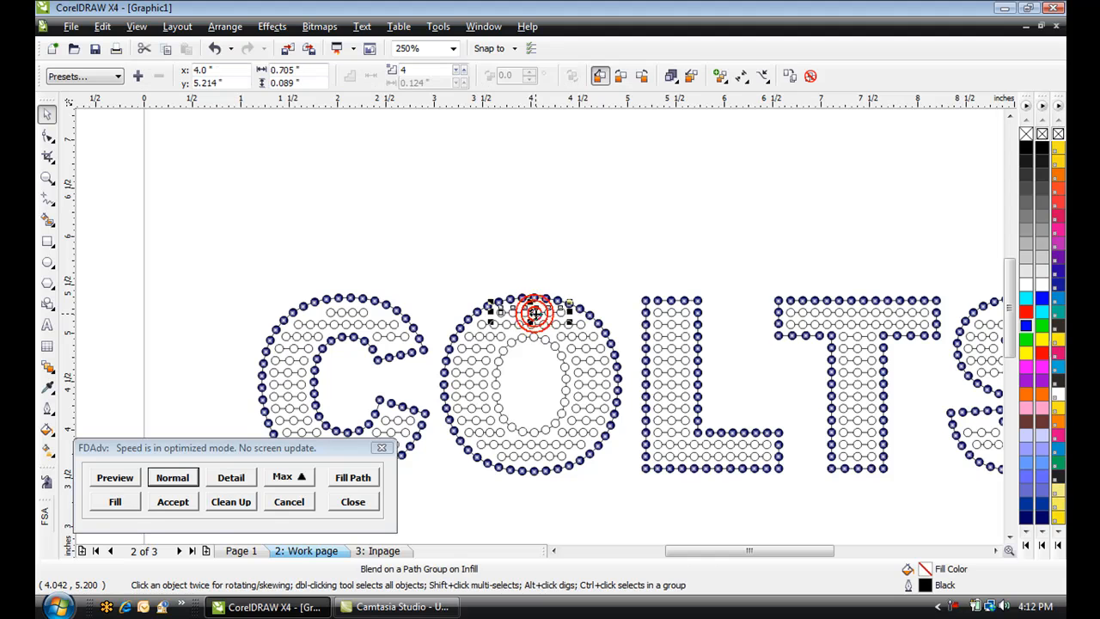
{"action": "left_click_drag", "start_coordinate": [533, 313], "coordinate": [351, 280]}
{"action": "right_click", "coordinate": [351, 279]}
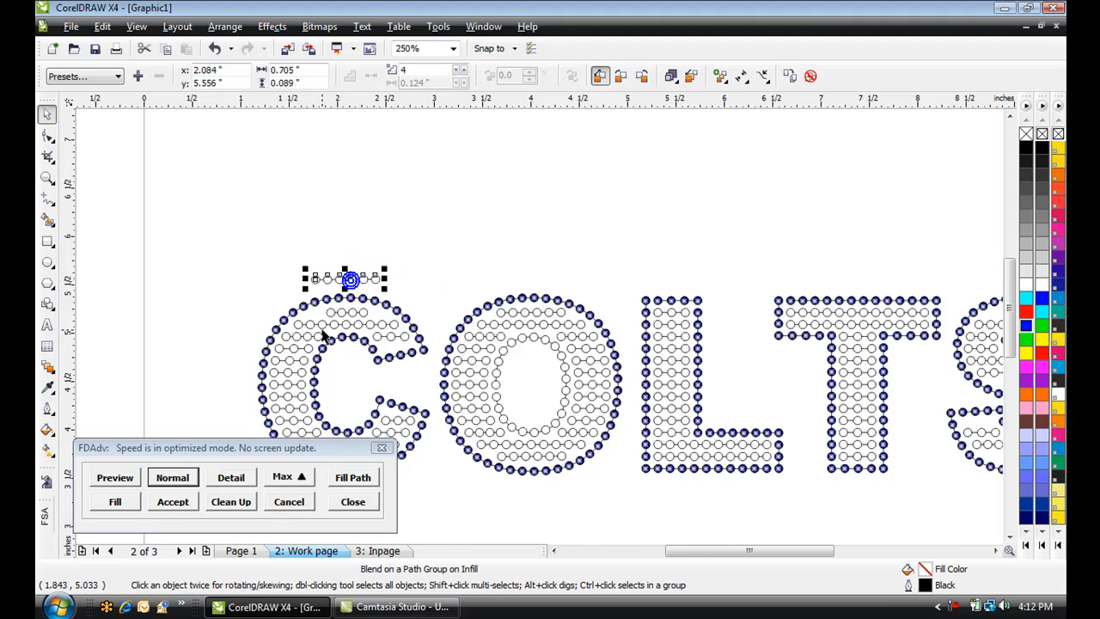
Color the C's top fill line yellow, then align the copied line's horizontal center with it
{"action": "scroll", "coordinate": [335, 321], "scroll_direction": "up", "scroll_amount": 1}
{"action": "left_click", "coordinate": [571, 312]}
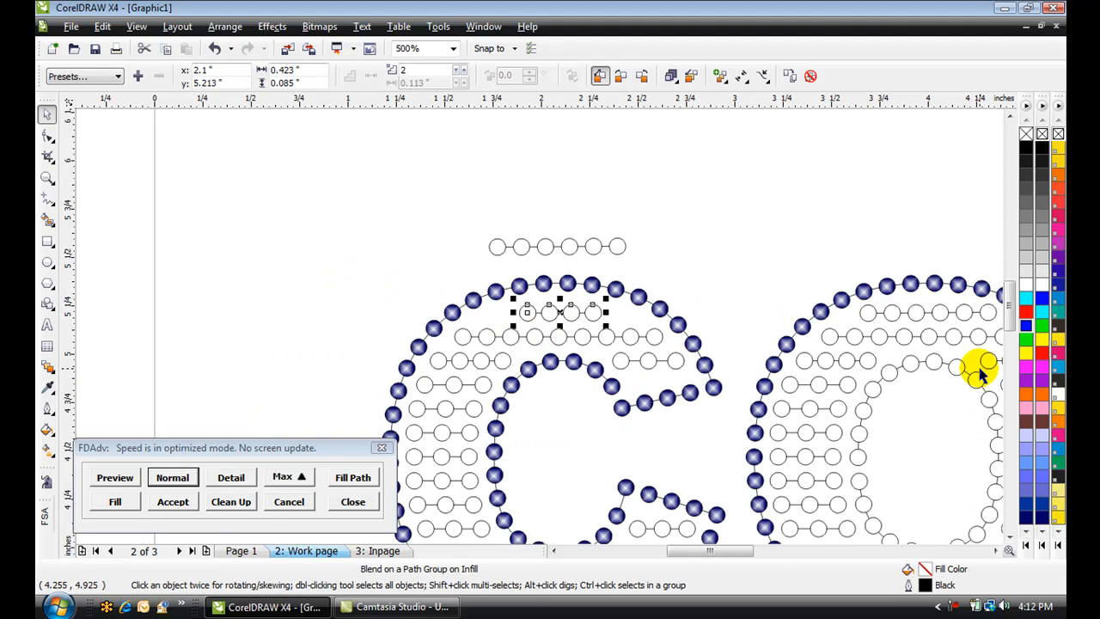
{"action": "left_click", "coordinate": [1026, 351]}
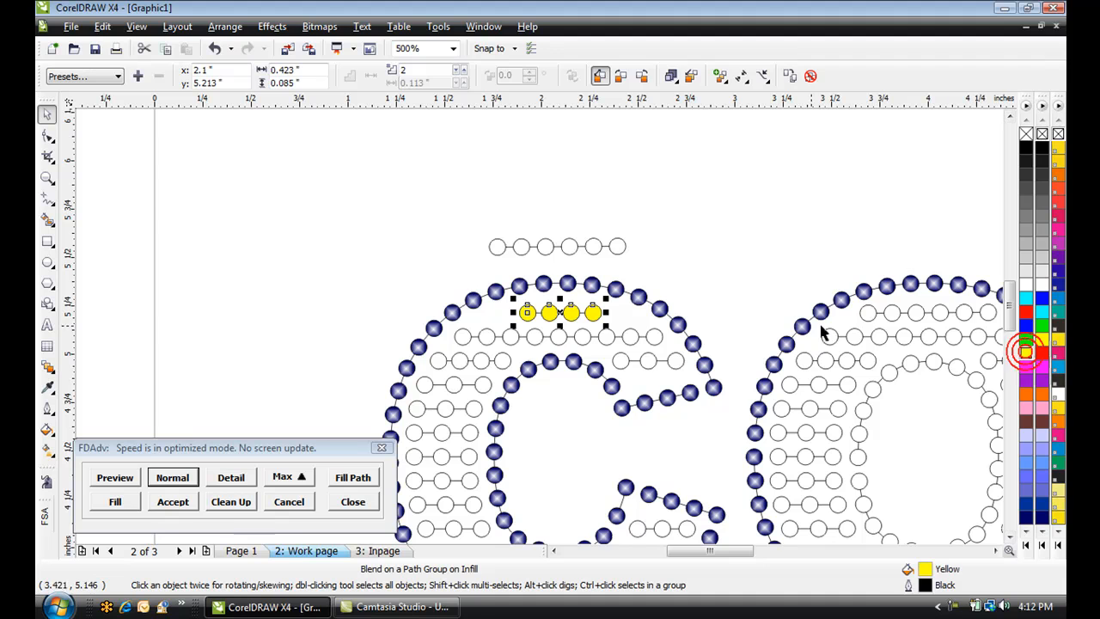
{"action": "left_click", "coordinate": [567, 247]}
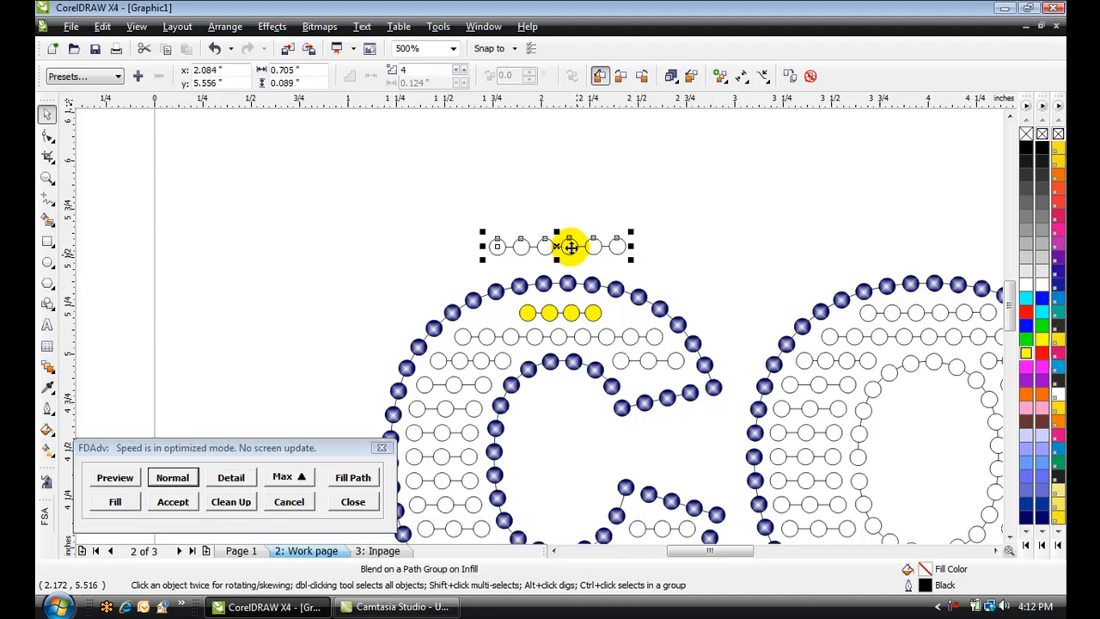
{"action": "left_click", "coordinate": [570, 312], "text": "shift"}
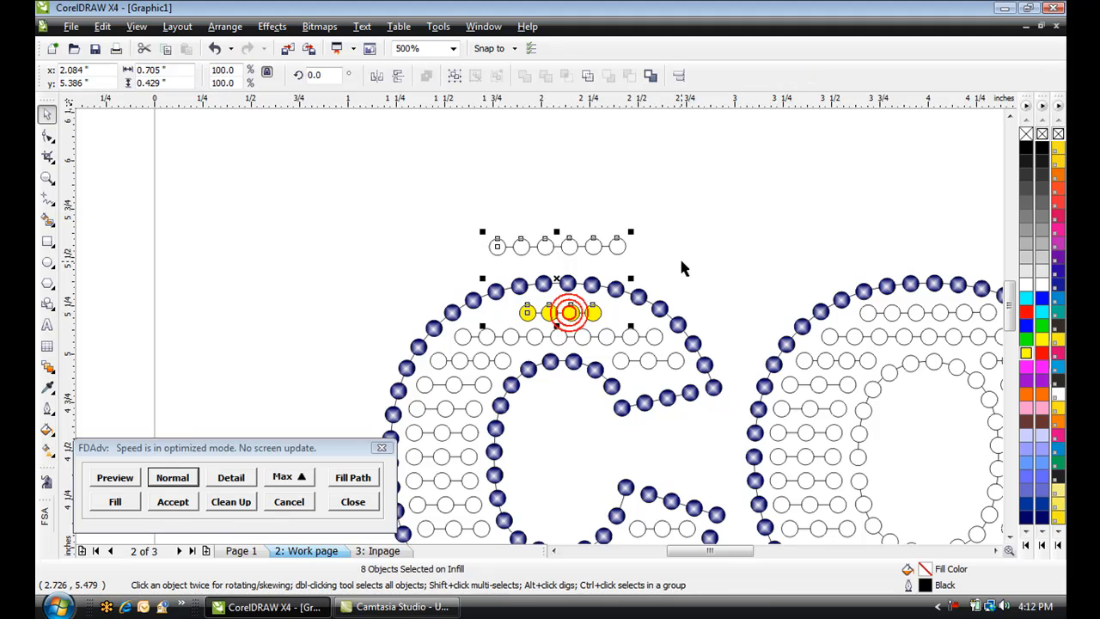
{"action": "key", "text": "e"}
Delete the original yellow top fill line of the C
{"action": "scroll", "coordinate": [585, 311], "scroll_direction": "up", "scroll_amount": 3}
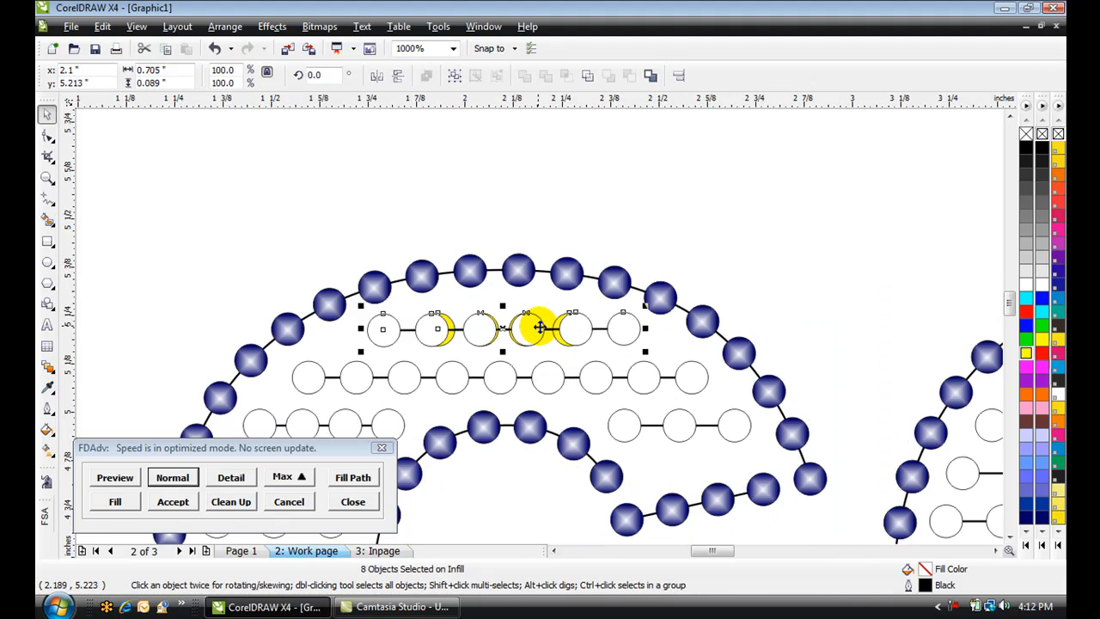
{"action": "left_click", "coordinate": [540, 155]}
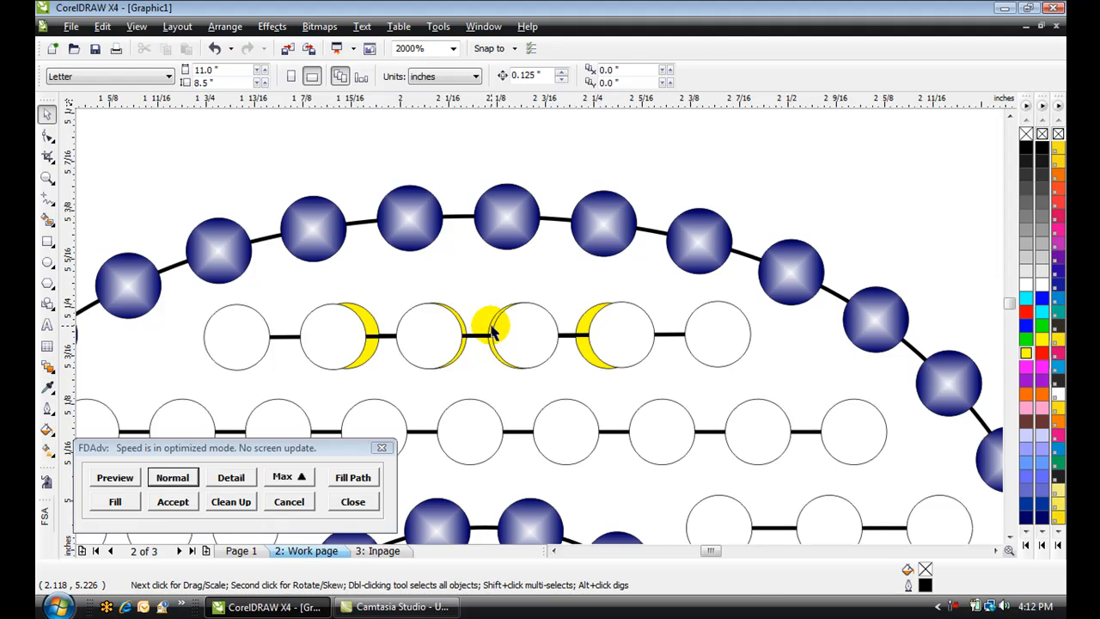
{"action": "left_click", "coordinate": [494, 331]}
{"action": "key", "text": "Delete"}
Move the lengthened fill line down below the C's bottom fill line
{"action": "scroll", "coordinate": [526, 359], "scroll_direction": "down", "scroll_amount": 5}
{"action": "left_click_drag", "start_coordinate": [534, 316], "coordinate": [533, 488]}
{"action": "scroll", "coordinate": [530, 480], "scroll_direction": "up", "scroll_amount": 4}
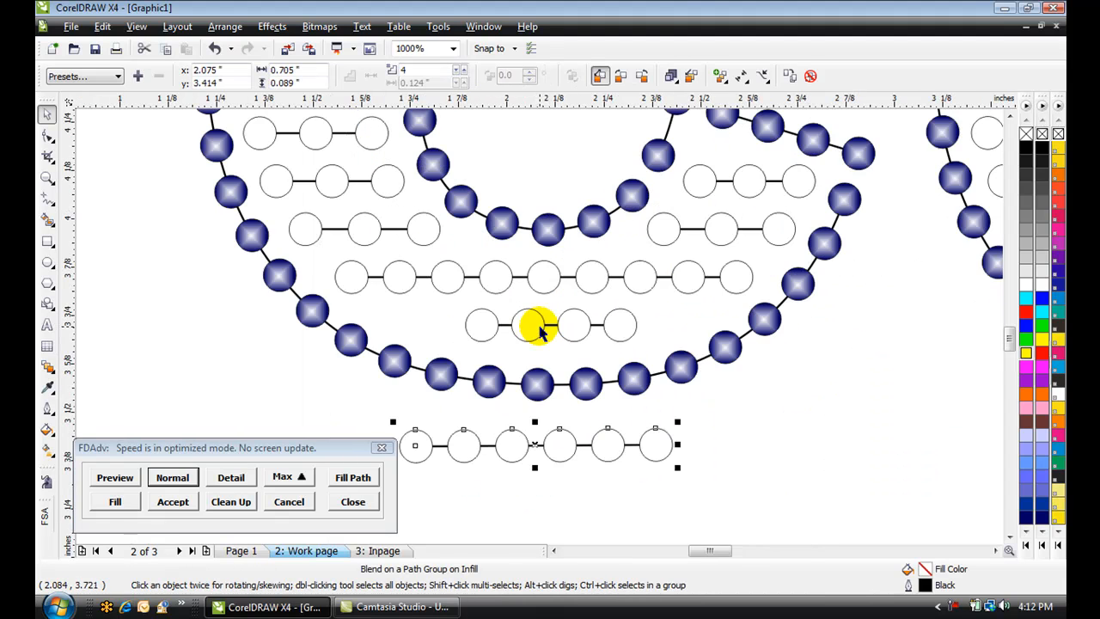
Color the C's bottom fill line magenta, then align the lengthened line's horizontal and vertical centers with it
{"action": "left_click", "coordinate": [535, 326]}
{"action": "left_click", "coordinate": [1027, 366]}
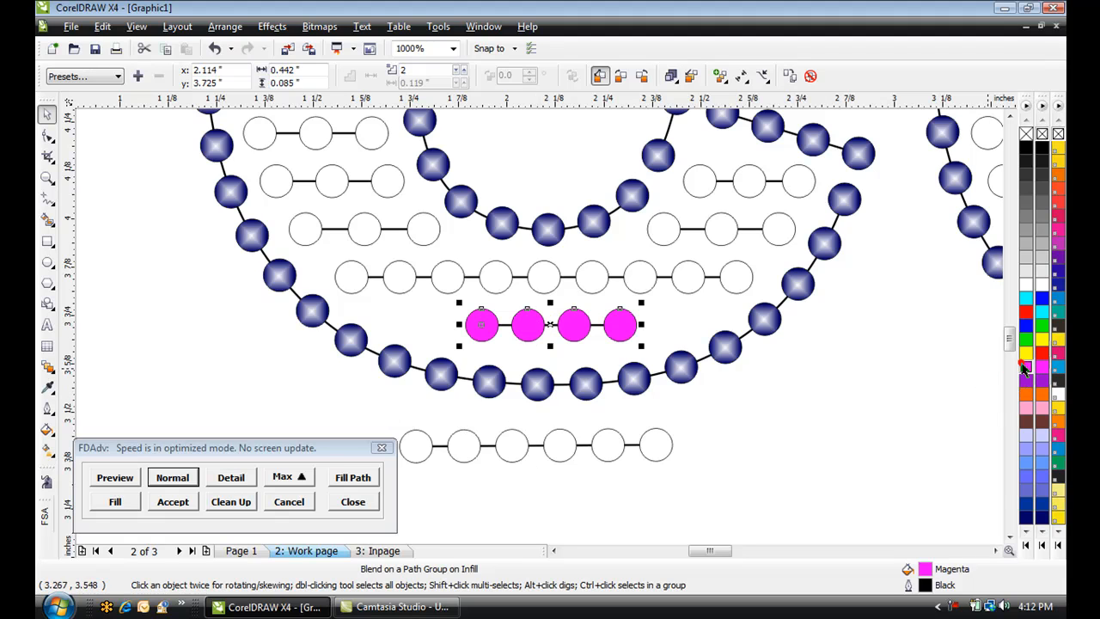
{"action": "left_click", "coordinate": [551, 445]}
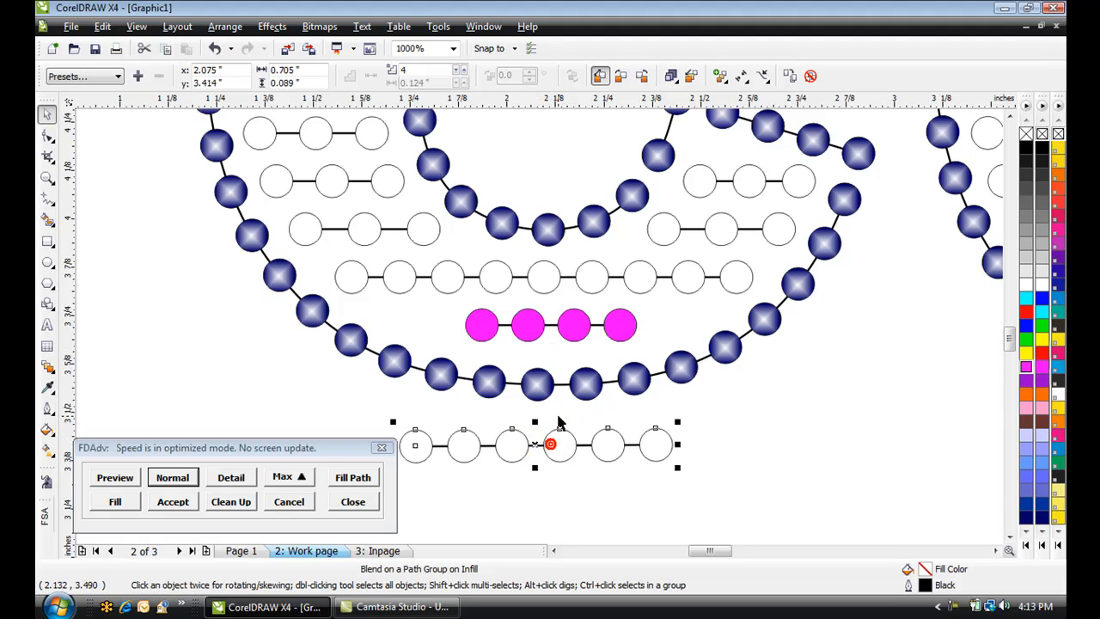
{"action": "left_click", "coordinate": [528, 326], "text": "shift"}
{"action": "key", "text": "e"}
{"action": "key", "text": "c"}
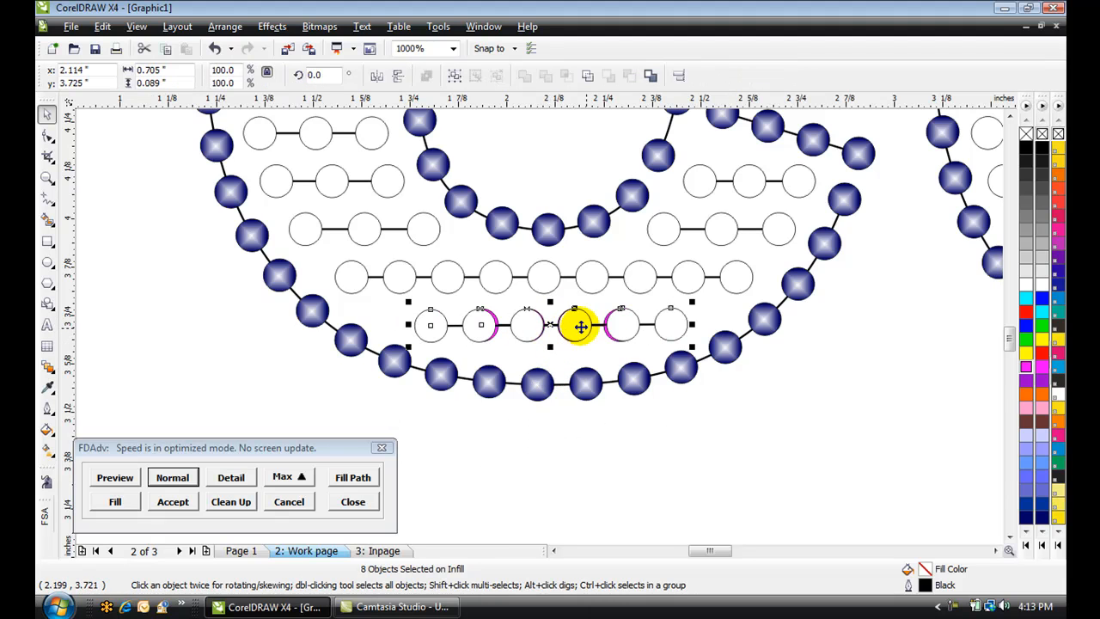
Inspect the C's aligned bottom fill line up close, then view the whole COLTS design
{"action": "left_click", "coordinate": [625, 455]}
{"action": "scroll", "coordinate": [545, 318], "scroll_direction": "up", "scroll_amount": 4}
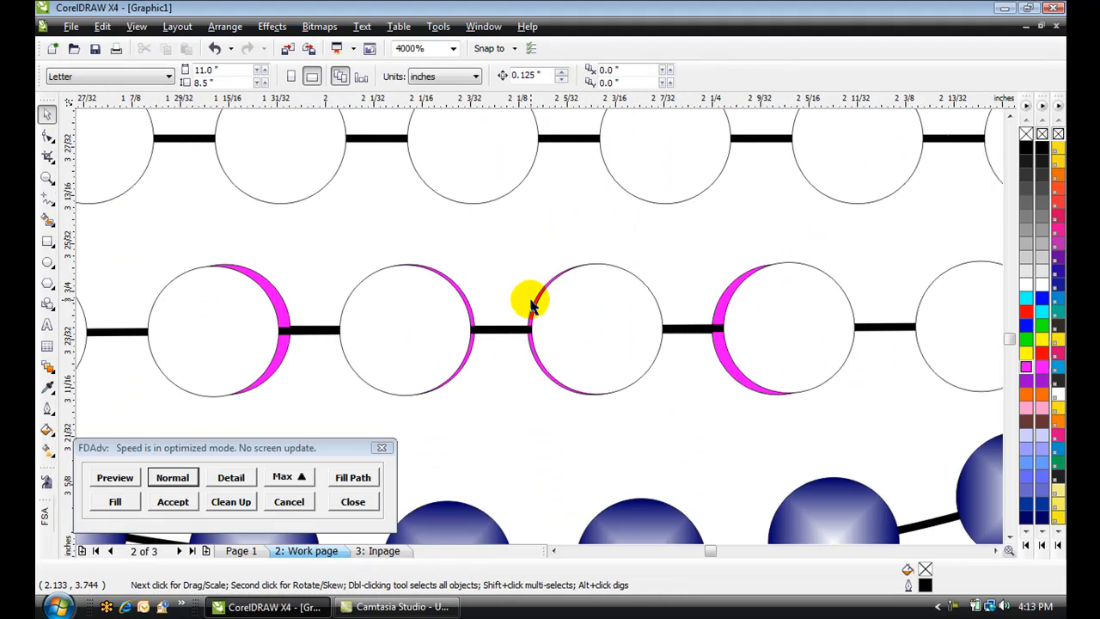
{"action": "left_click", "coordinate": [533, 313]}
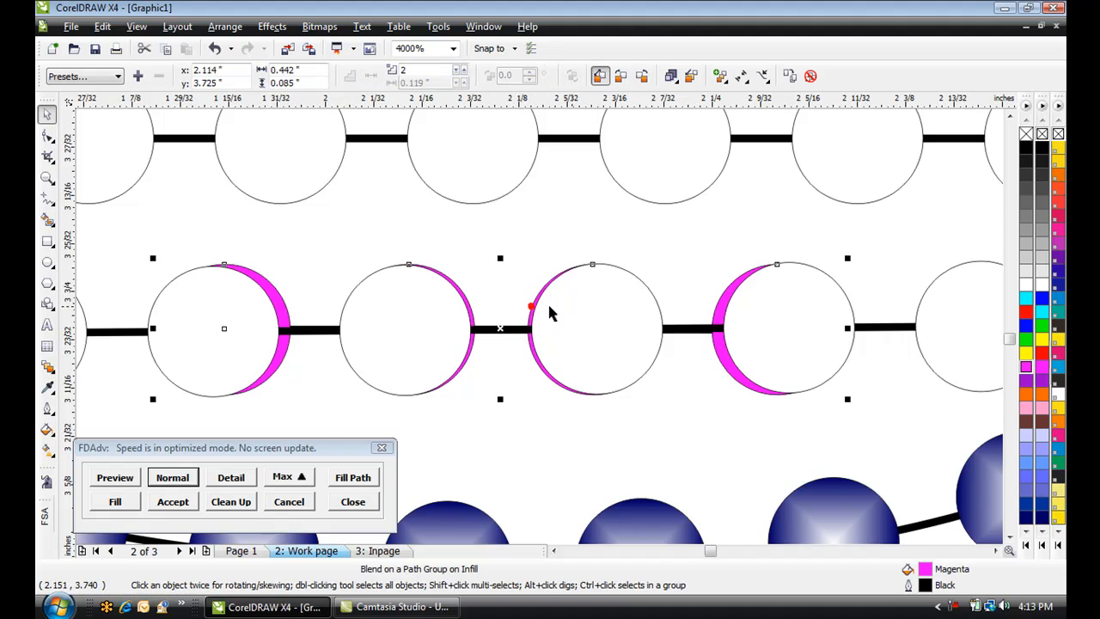
{"action": "left_click", "coordinate": [662, 349]}
{"action": "scroll", "coordinate": [537, 344], "scroll_direction": "down", "scroll_amount": 2}
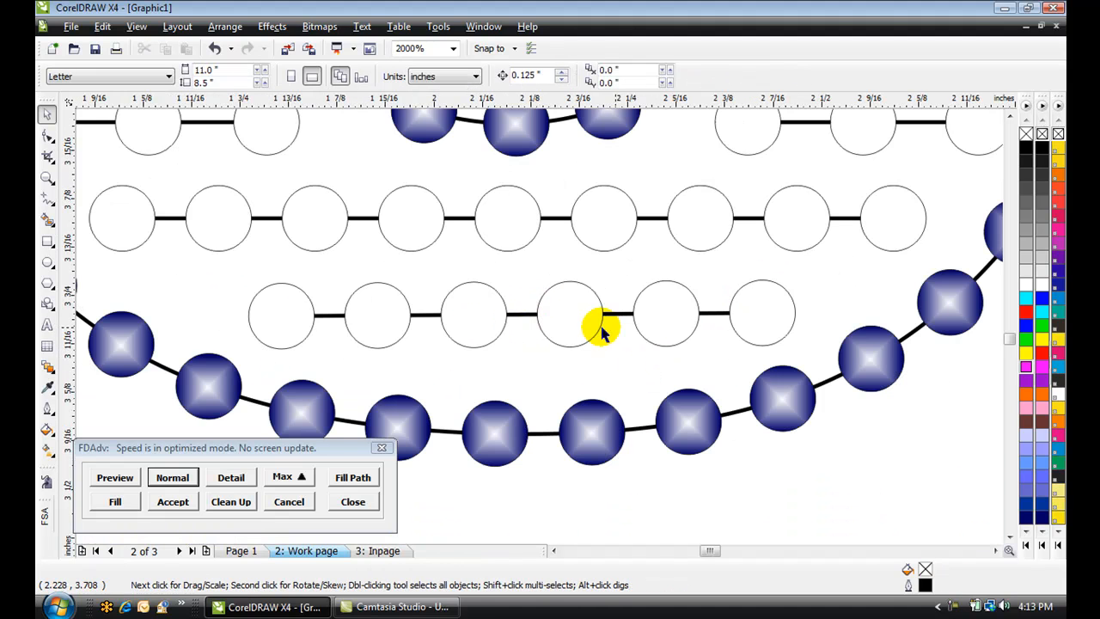
{"action": "scroll", "coordinate": [540, 329], "scroll_direction": "down", "scroll_amount": 2}
{"action": "scroll", "coordinate": [699, 382], "scroll_direction": "down", "scroll_amount": 1}
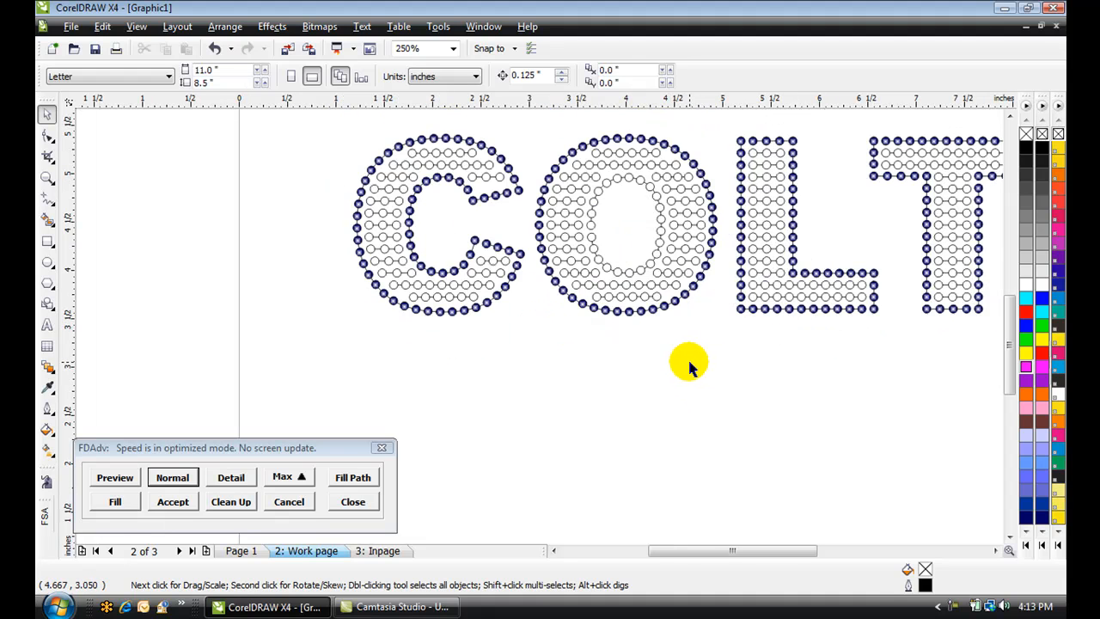
{"action": "scroll", "coordinate": [667, 304], "scroll_direction": "down", "scroll_amount": 1}
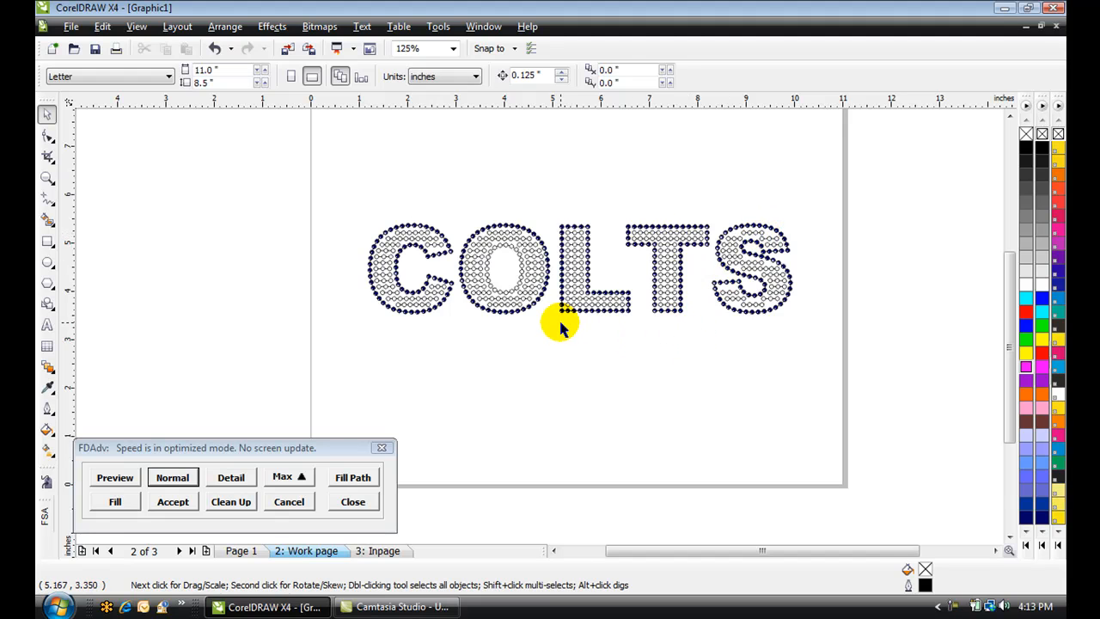
{"action": "scroll", "coordinate": [516, 284], "scroll_direction": "up", "scroll_amount": 1}
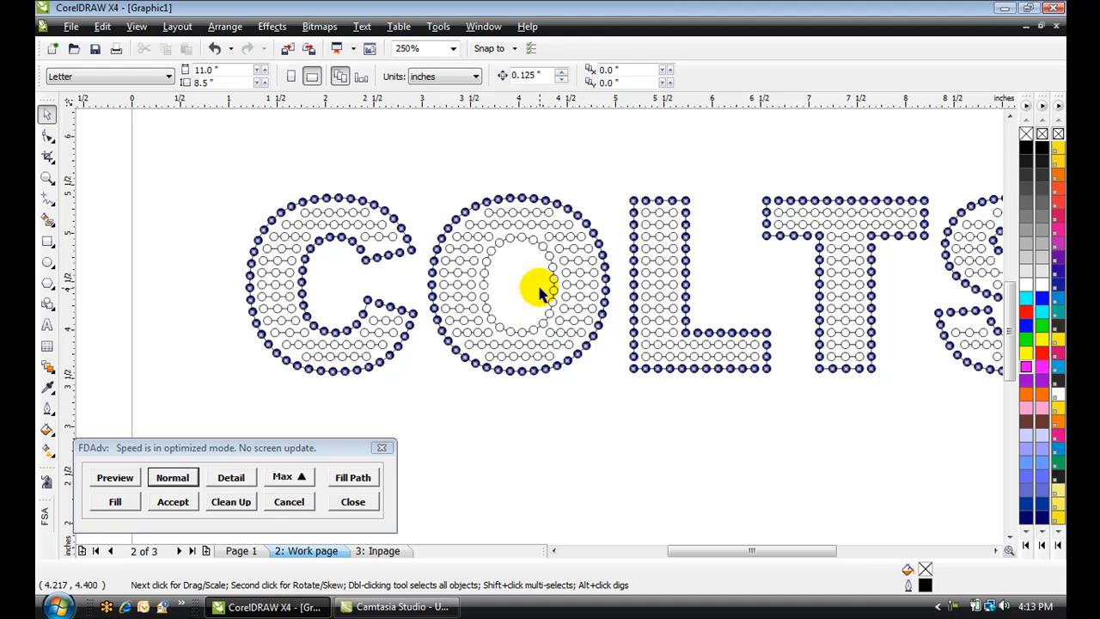
Apply a square fountain fill from dark blue to the rhinestones on the O's inner outline path
{"action": "left_click", "coordinate": [555, 258]}
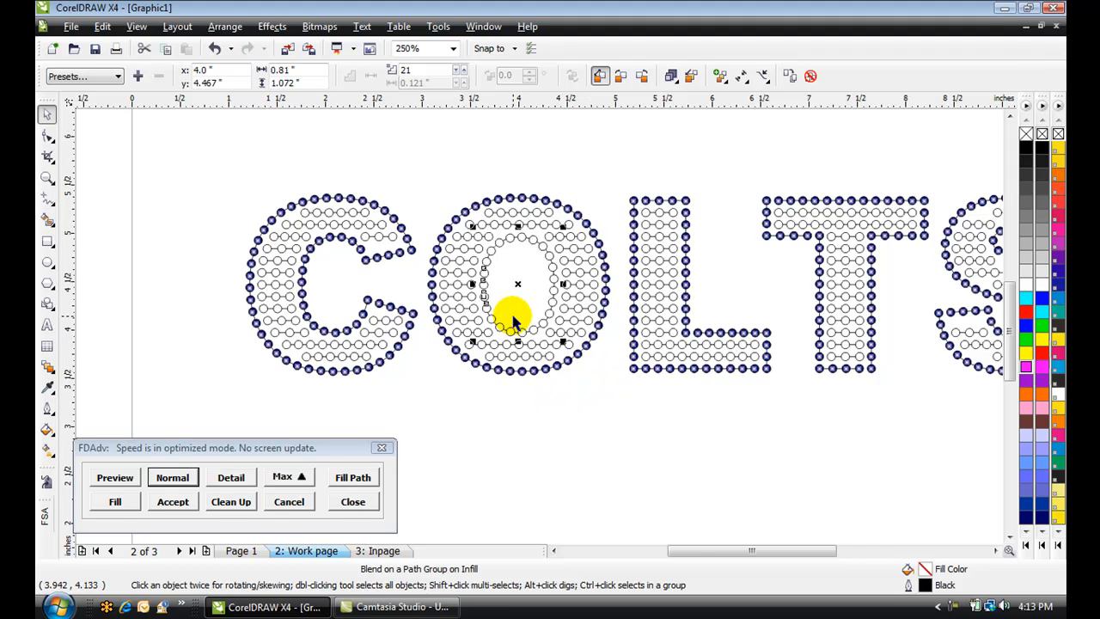
{"action": "scroll", "coordinate": [512, 314], "scroll_direction": "up", "scroll_amount": 1}
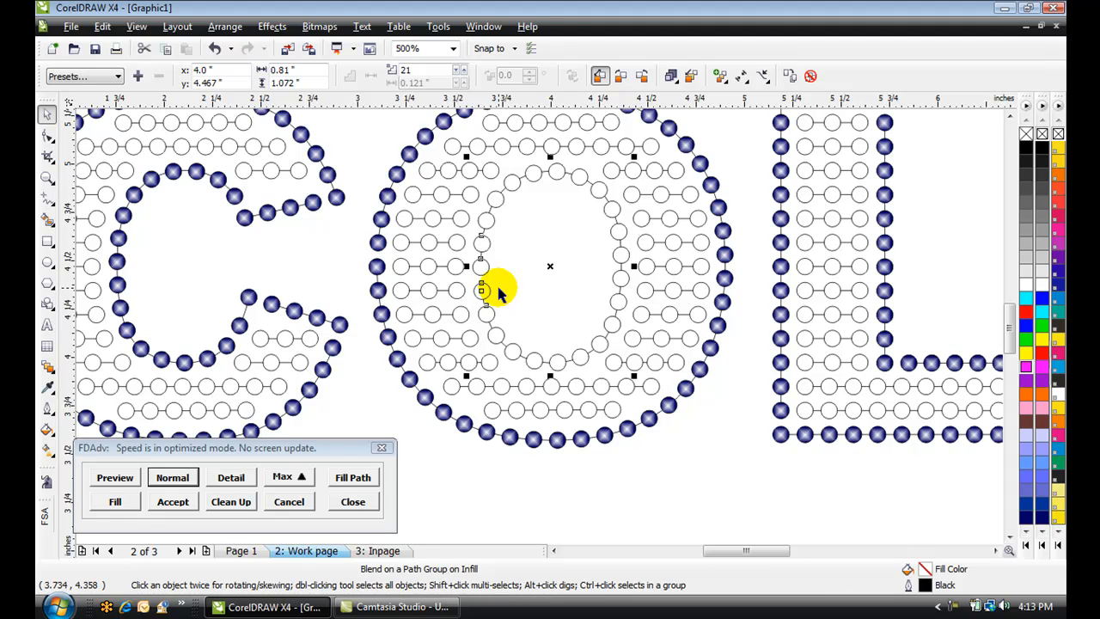
{"action": "left_click", "coordinate": [47, 430]}
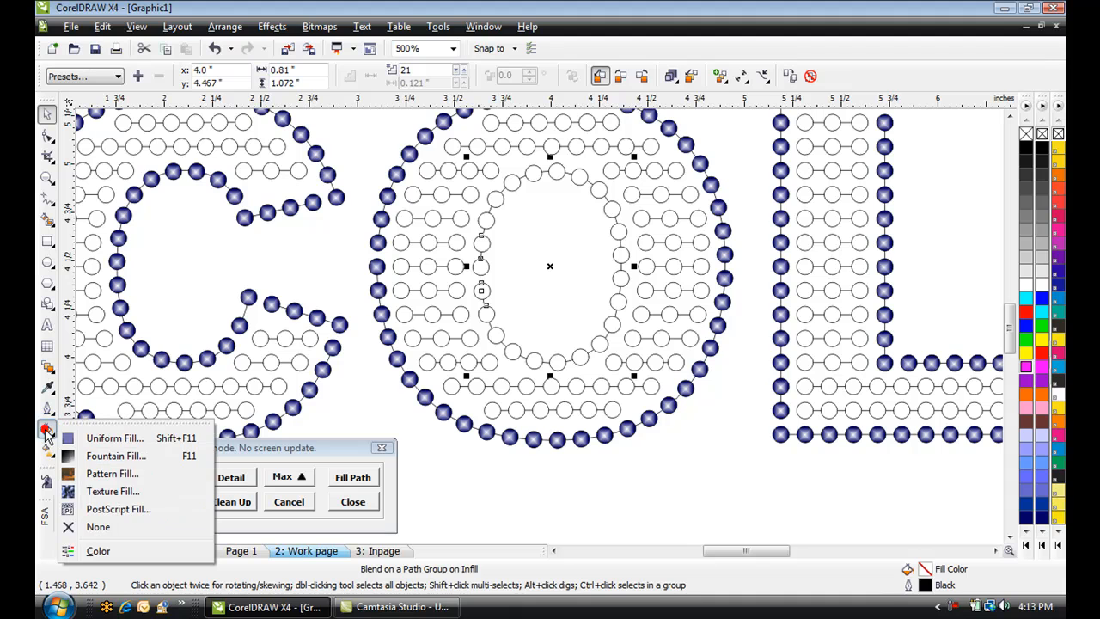
{"action": "left_click", "coordinate": [106, 455]}
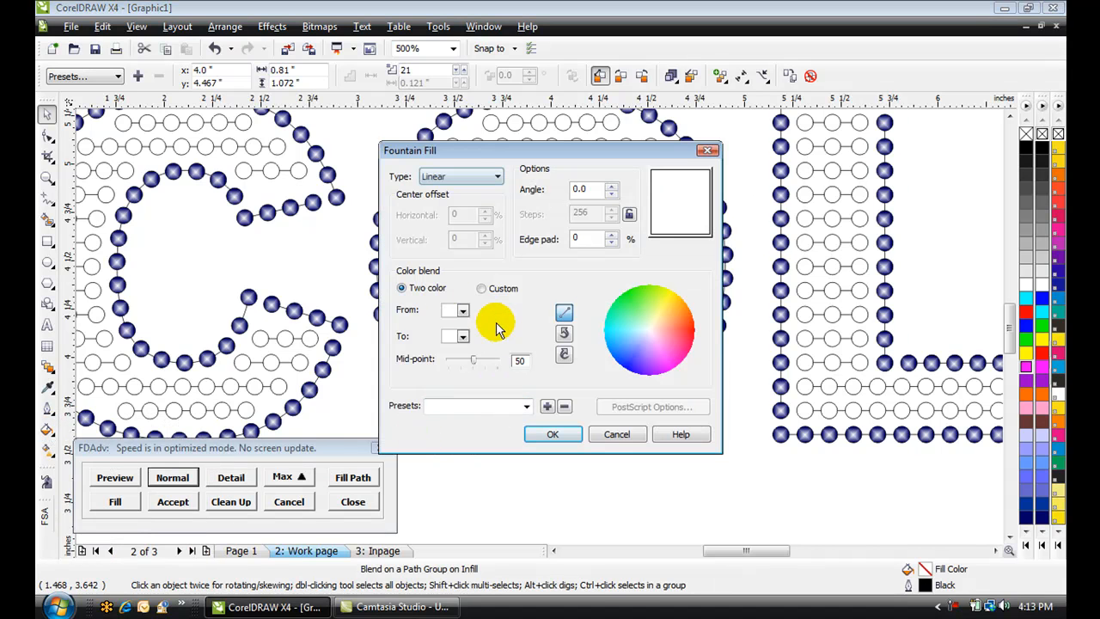
{"action": "left_click", "coordinate": [495, 183]}
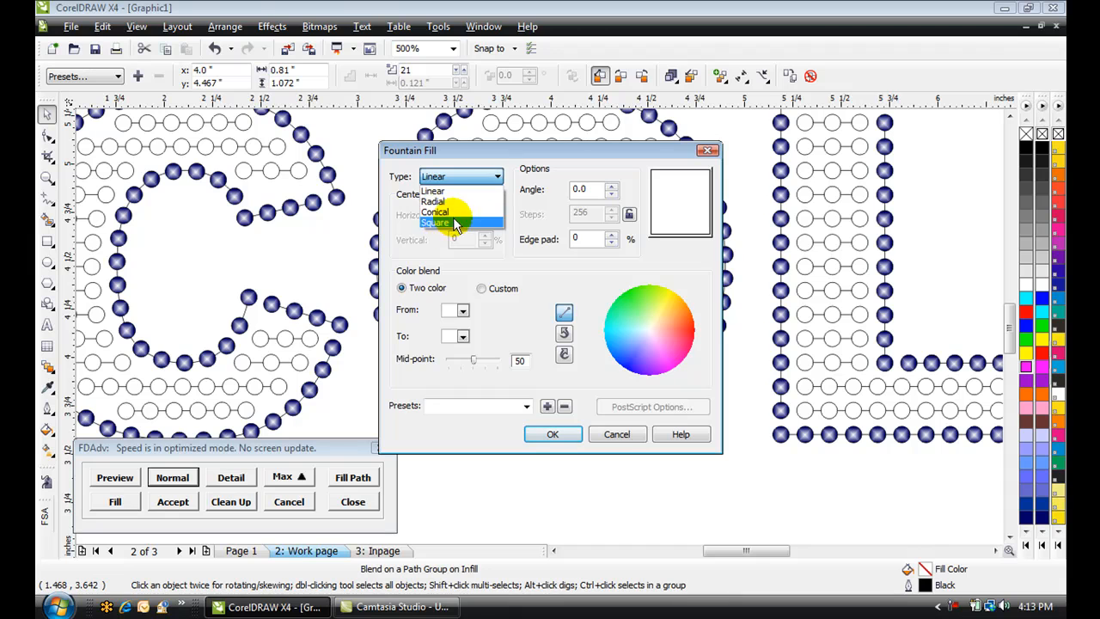
{"action": "left_click", "coordinate": [441, 224]}
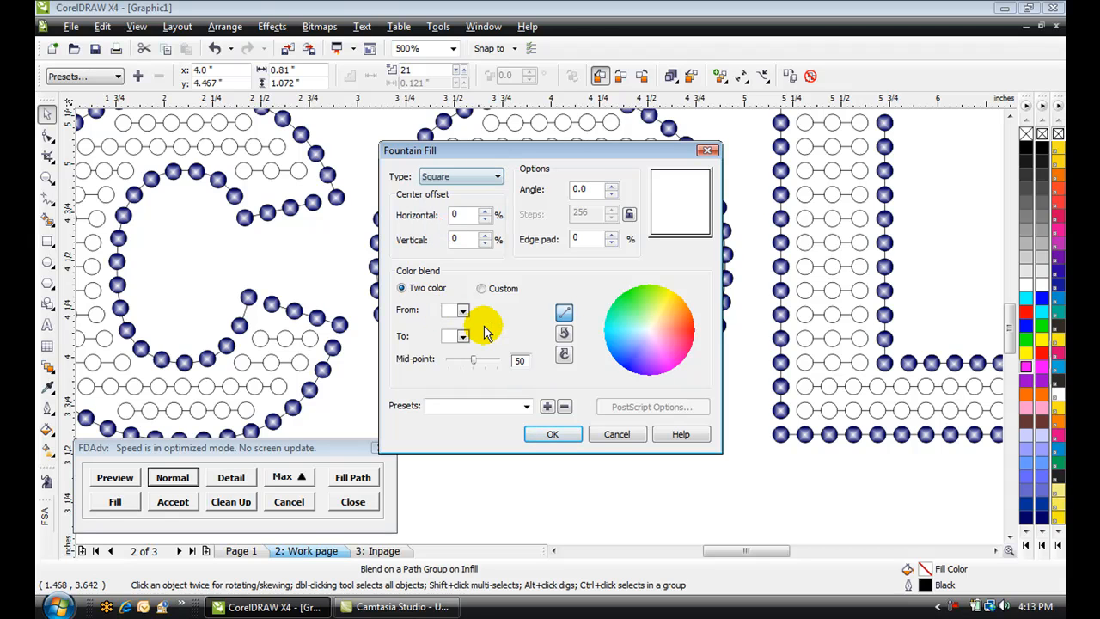
{"action": "left_click", "coordinate": [464, 312]}
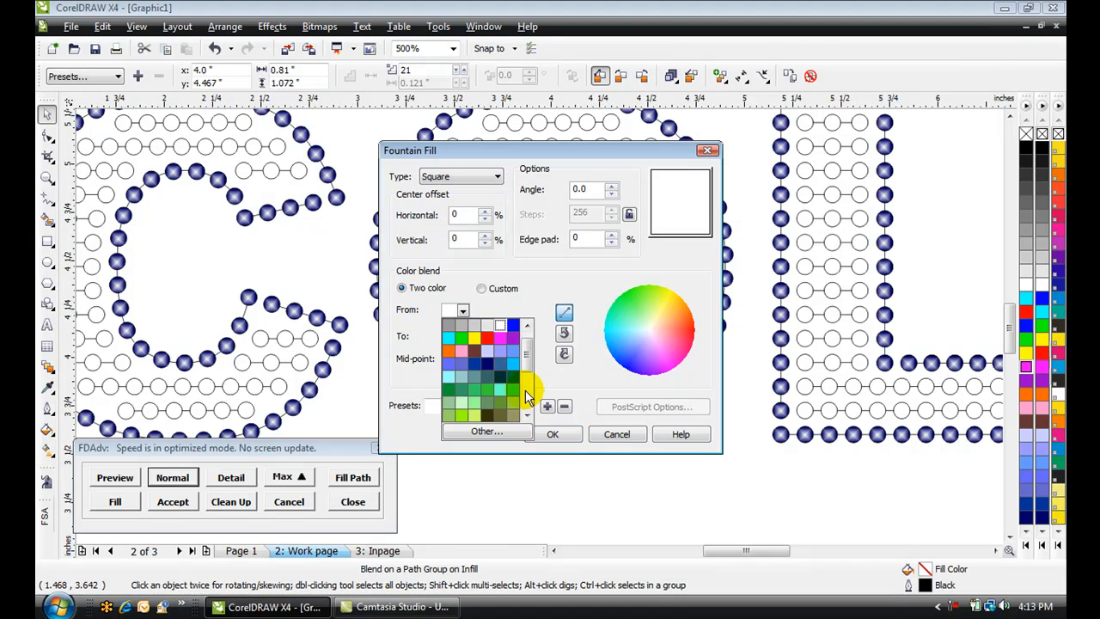
{"action": "left_click", "coordinate": [486, 366]}
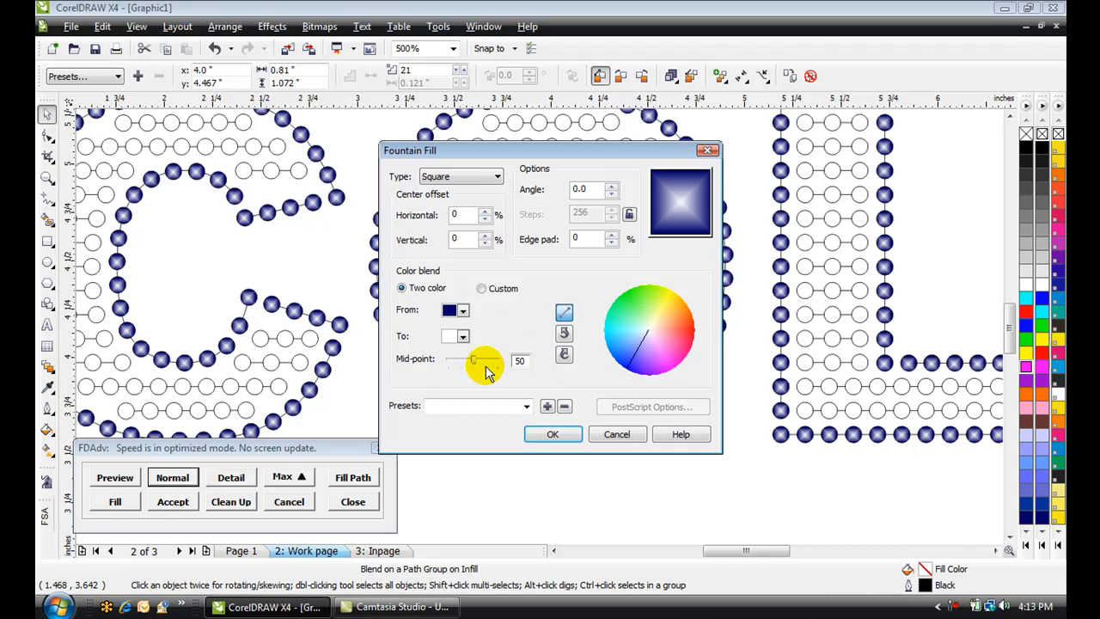
{"action": "left_click", "coordinate": [557, 434]}
{"action": "left_click", "coordinate": [632, 513]}
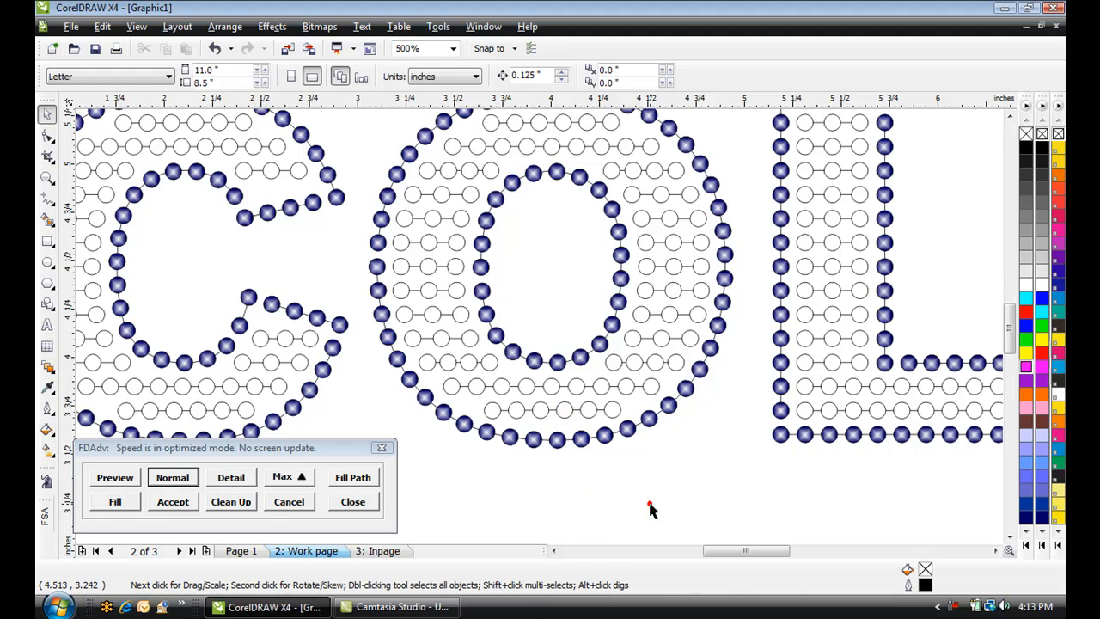
Create a page-frame rectangle covering the whole page behind the lettering
{"action": "scroll", "coordinate": [683, 499], "scroll_direction": "down", "scroll_amount": 1}
{"action": "scroll", "coordinate": [539, 326], "scroll_direction": "down", "scroll_amount": 1}
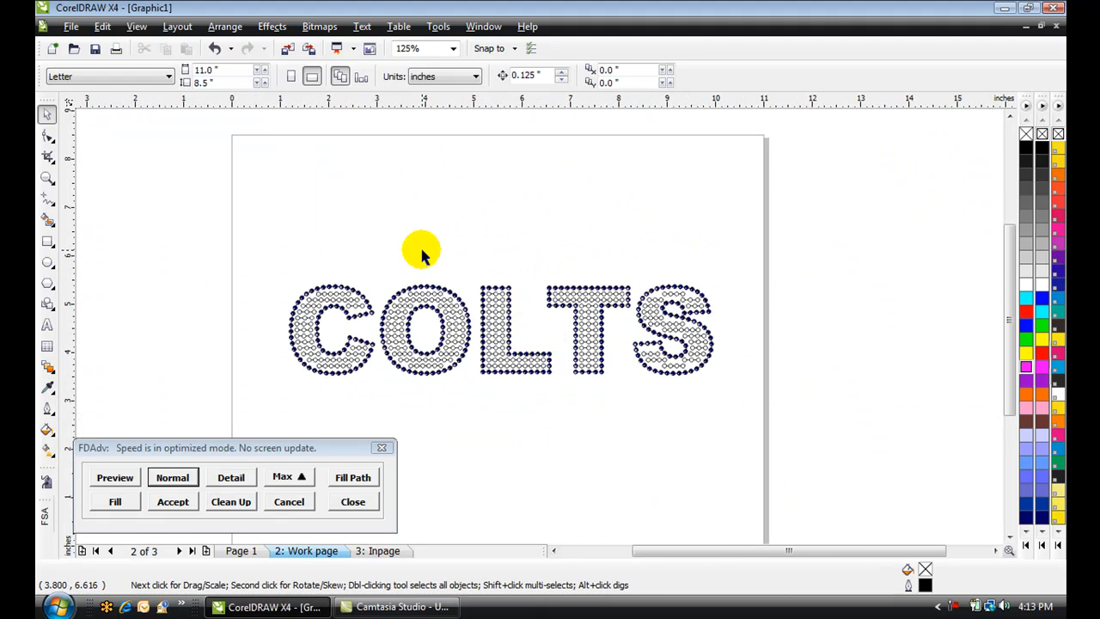
{"action": "left_click", "coordinate": [47, 242]}
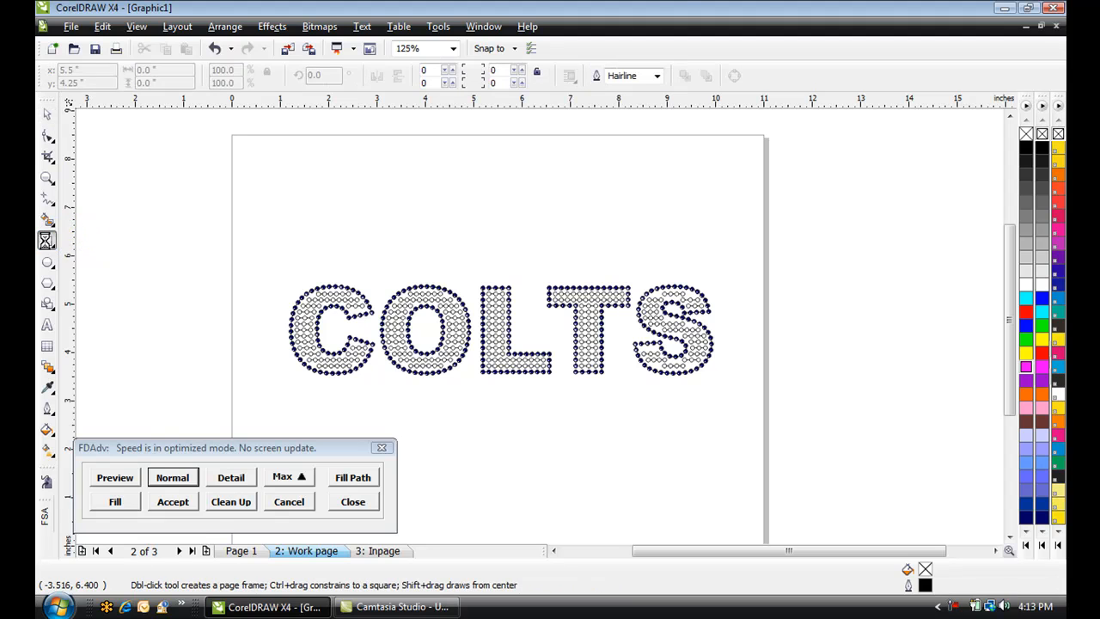
{"action": "double_click", "coordinate": [47, 242]}
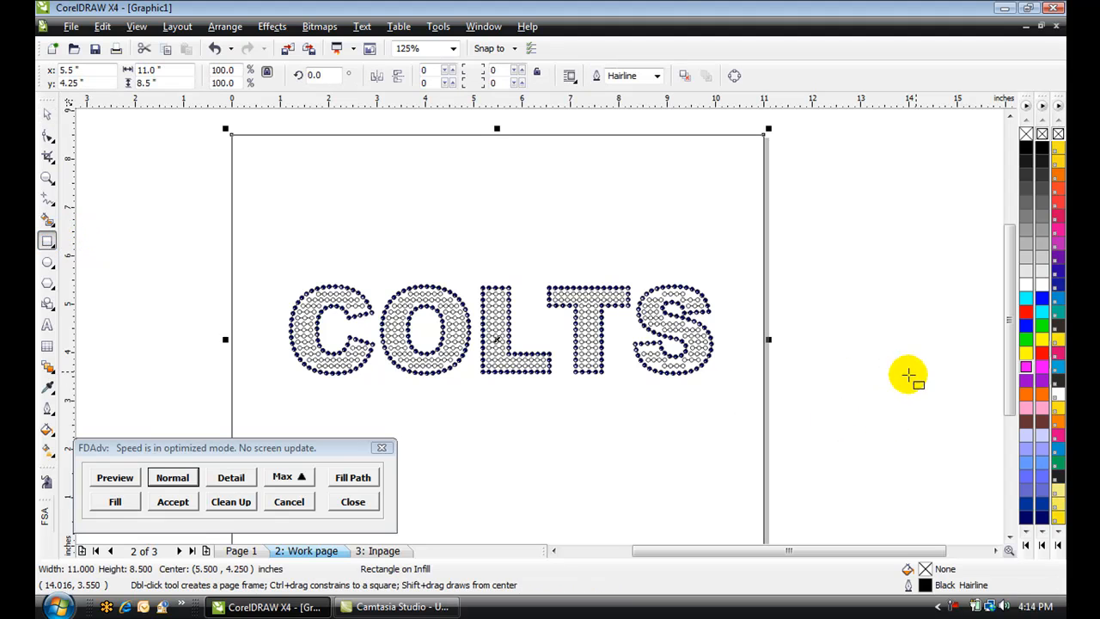
Try red, blue, green, yellow, magenta and purple fills on the background rectangle, settling on orange
{"action": "left_click", "coordinate": [1027, 313]}
{"action": "scroll", "coordinate": [647, 312], "scroll_direction": "up", "scroll_amount": 1}
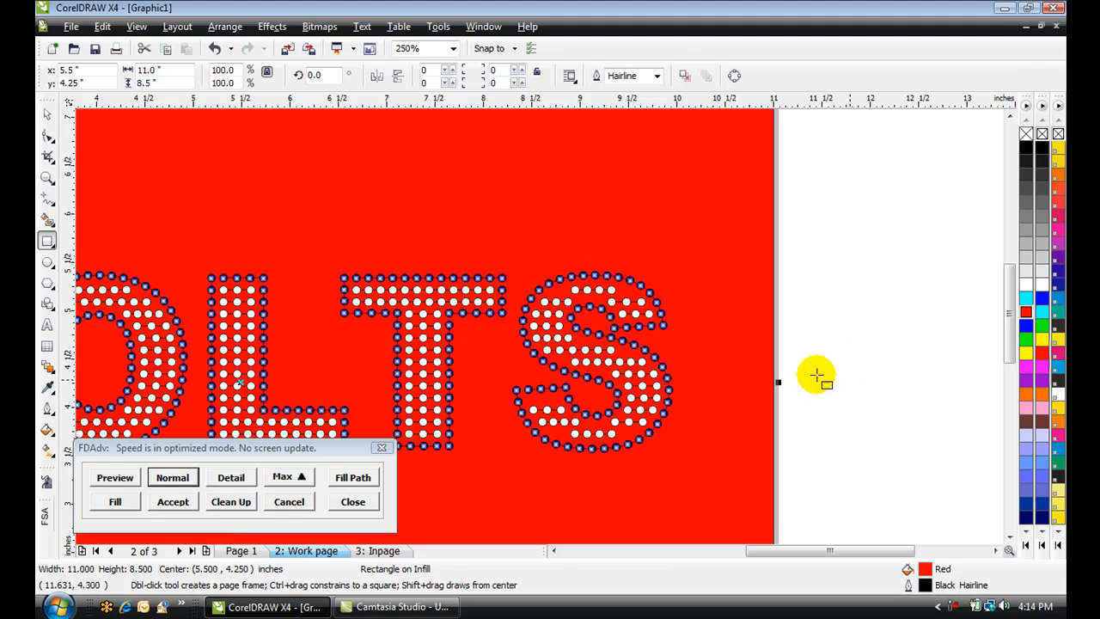
{"action": "left_click", "coordinate": [1026, 325]}
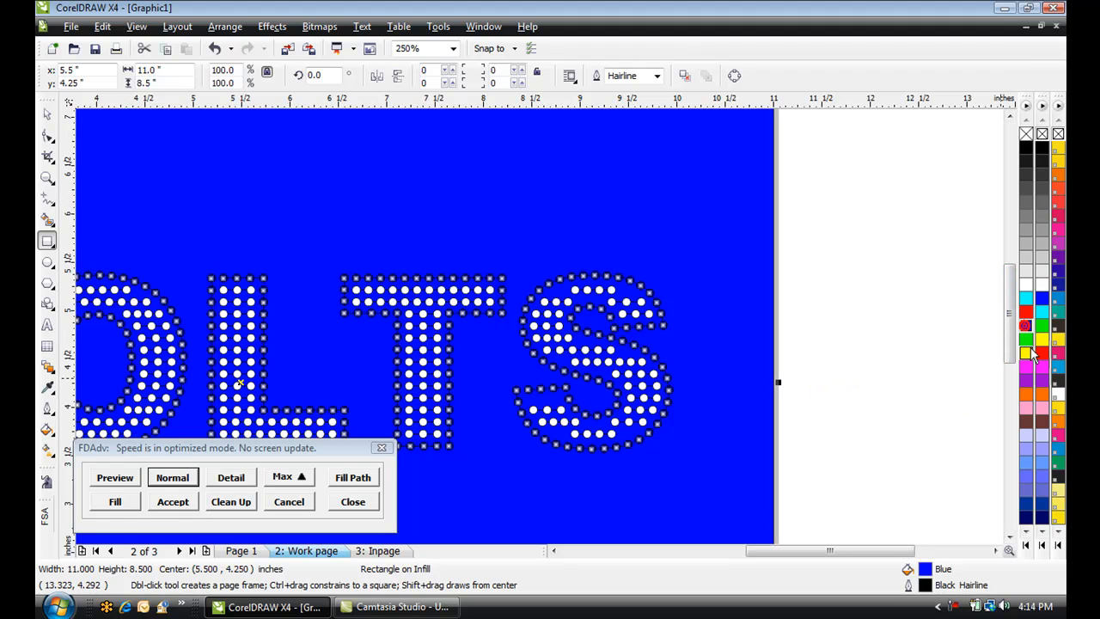
{"action": "left_click", "coordinate": [1027, 339]}
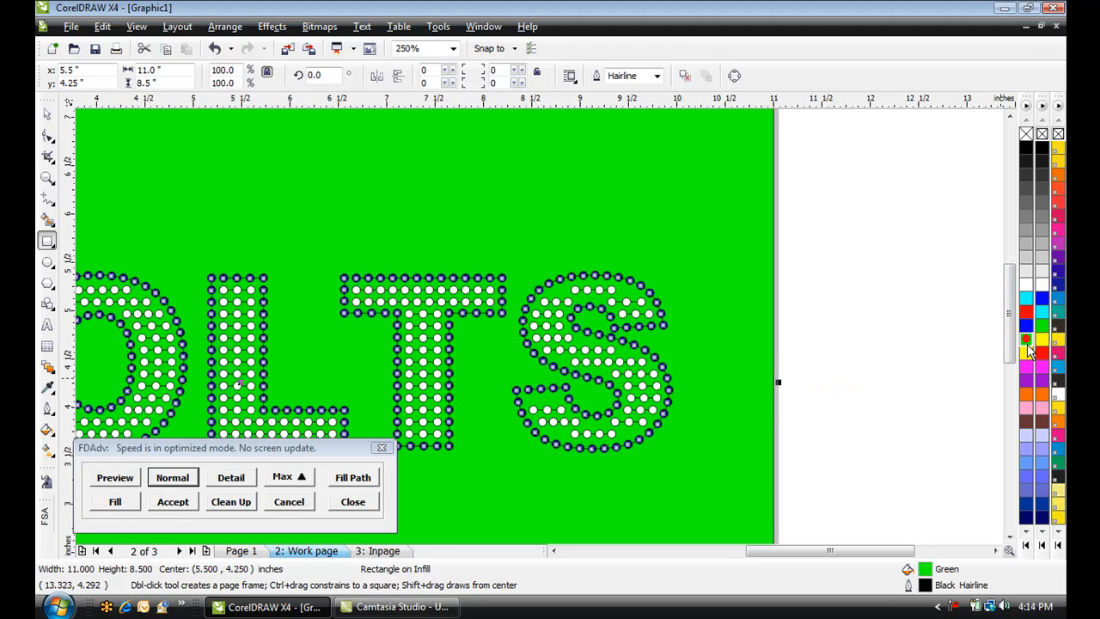
{"action": "left_click", "coordinate": [1028, 351]}
{"action": "left_click", "coordinate": [1026, 367]}
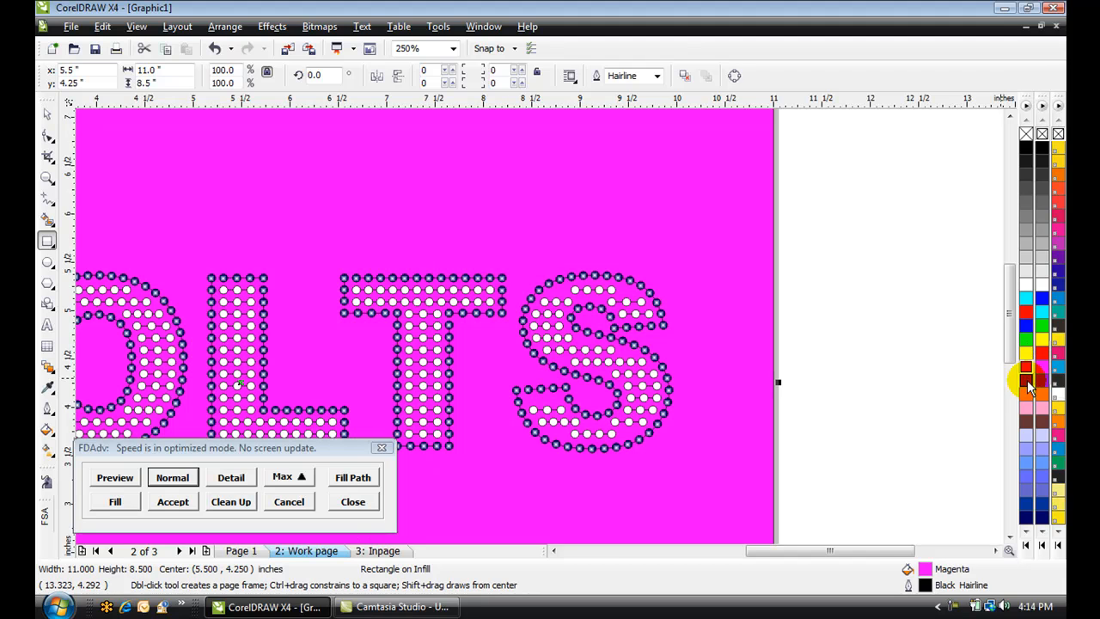
{"action": "left_click", "coordinate": [1027, 382]}
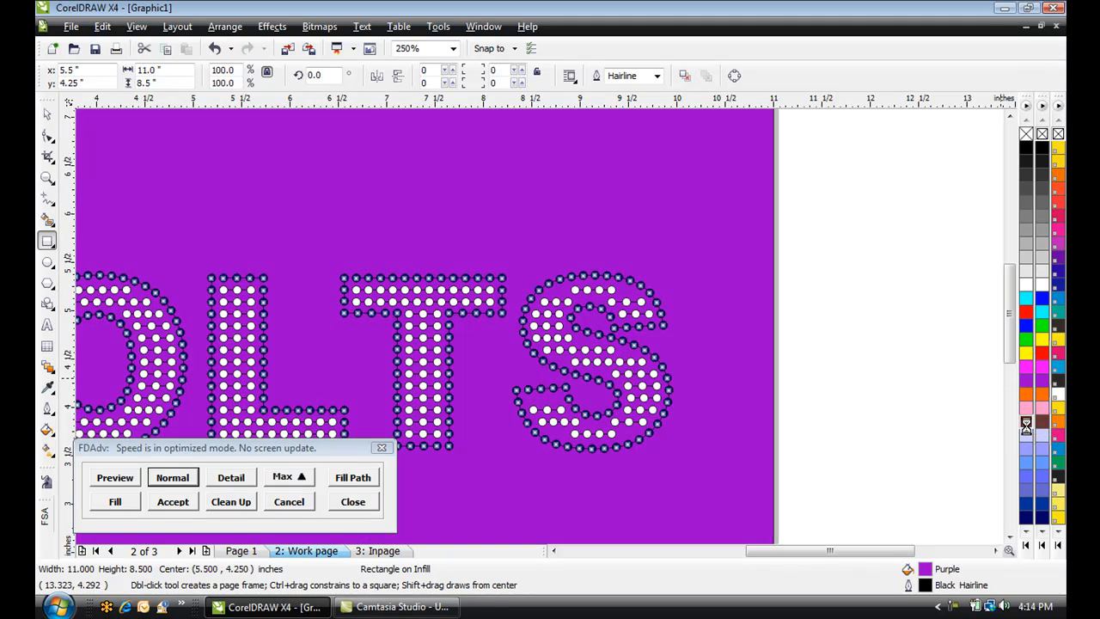
{"action": "left_click", "coordinate": [1026, 423]}
{"action": "left_click", "coordinate": [1028, 395]}
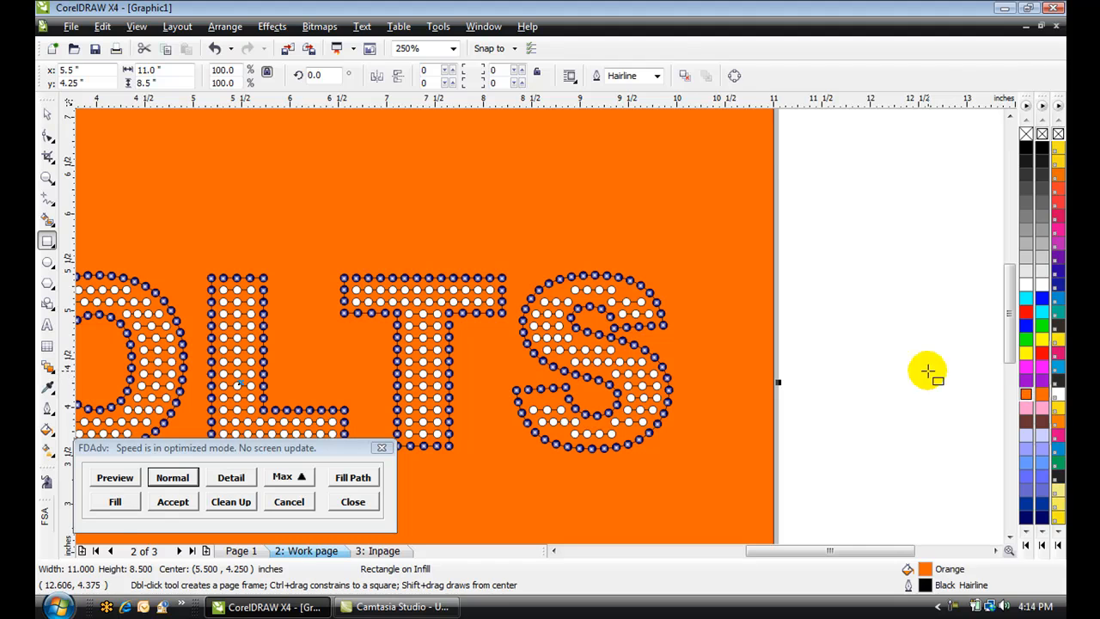
{"action": "left_click", "coordinate": [874, 346]}
Review the finished rhinestone lettering on the orange background and return to the Pick tool
{"action": "scroll", "coordinate": [544, 331], "scroll_direction": "down", "scroll_amount": 1}
{"action": "scroll", "coordinate": [540, 327], "scroll_direction": "down", "scroll_amount": 1}
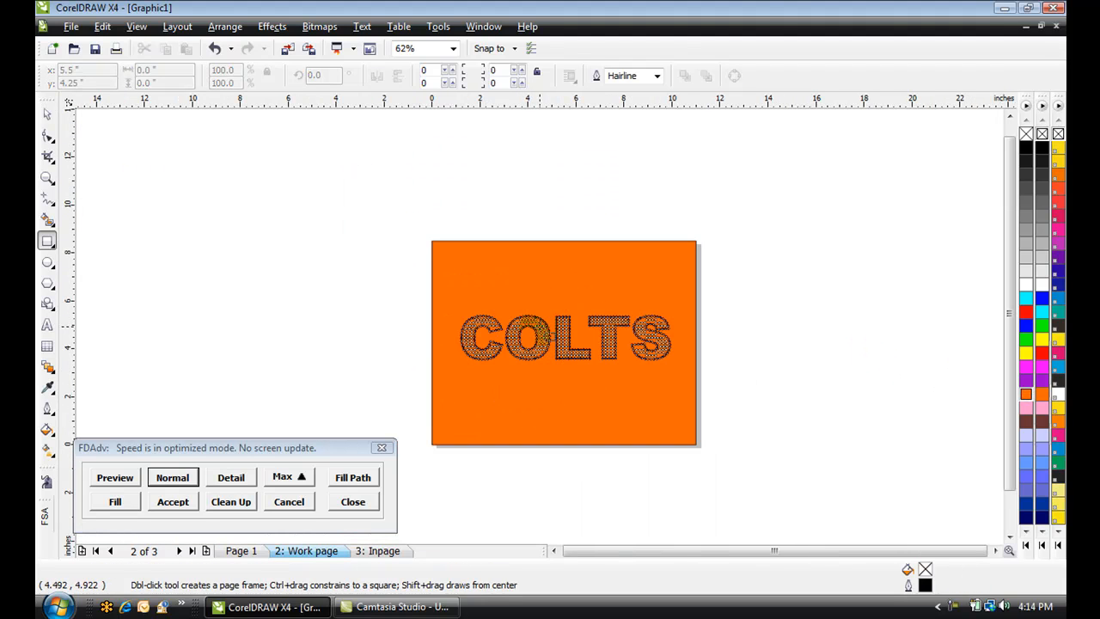
{"action": "scroll", "coordinate": [532, 322], "scroll_direction": "up", "scroll_amount": 1}
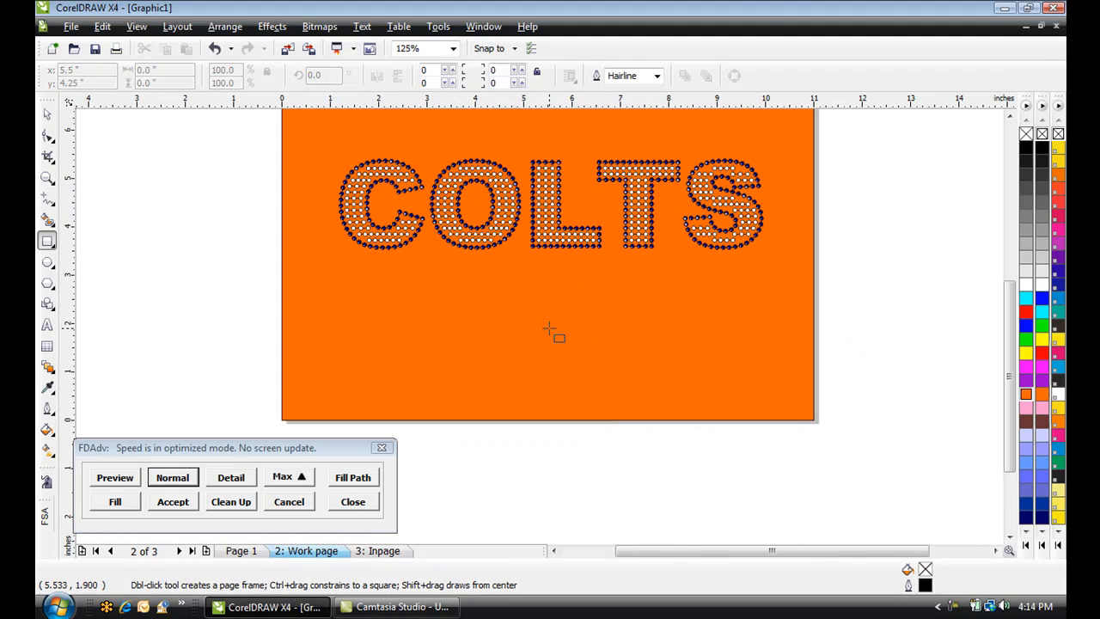
{"action": "scroll", "coordinate": [550, 329], "scroll_direction": "down", "scroll_amount": 1}
{"action": "scroll", "coordinate": [549, 328], "scroll_direction": "up", "scroll_amount": 1}
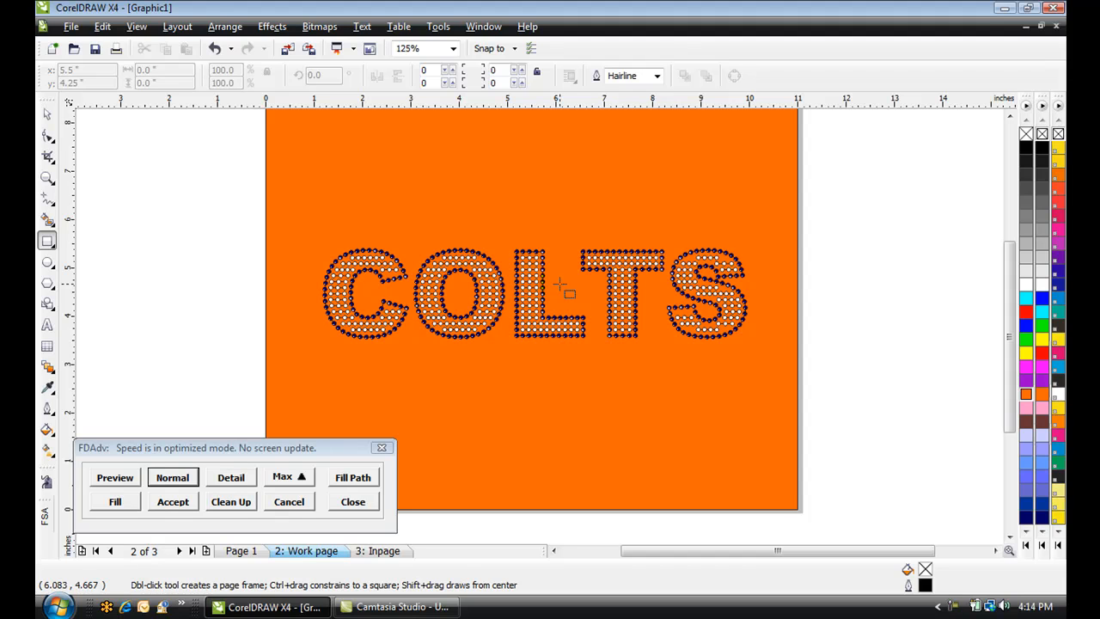
{"action": "left_click", "coordinate": [47, 113]}
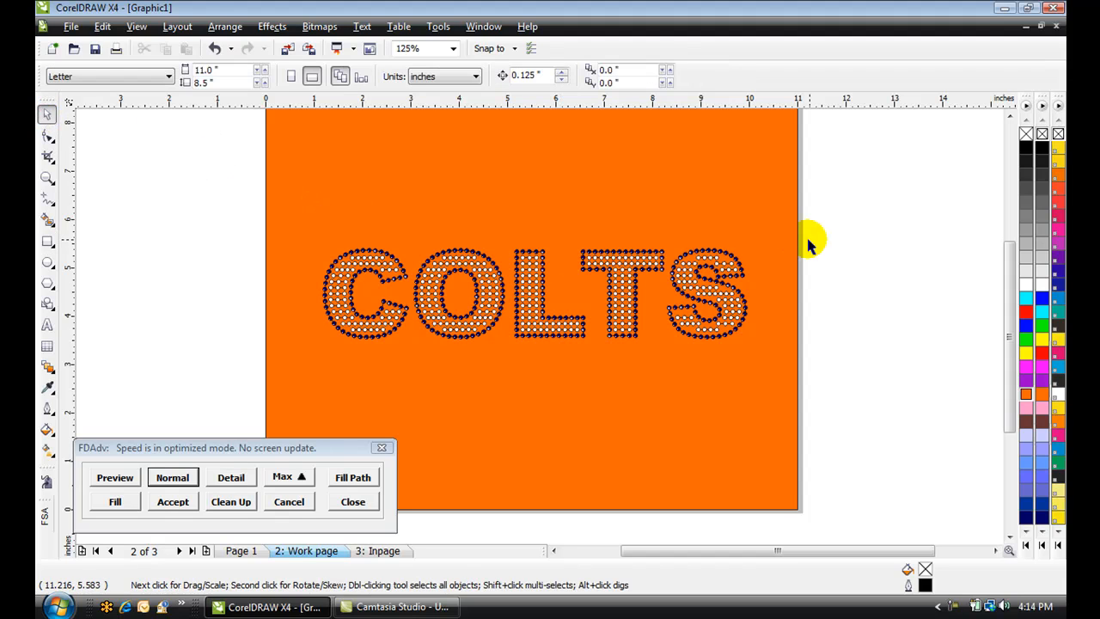